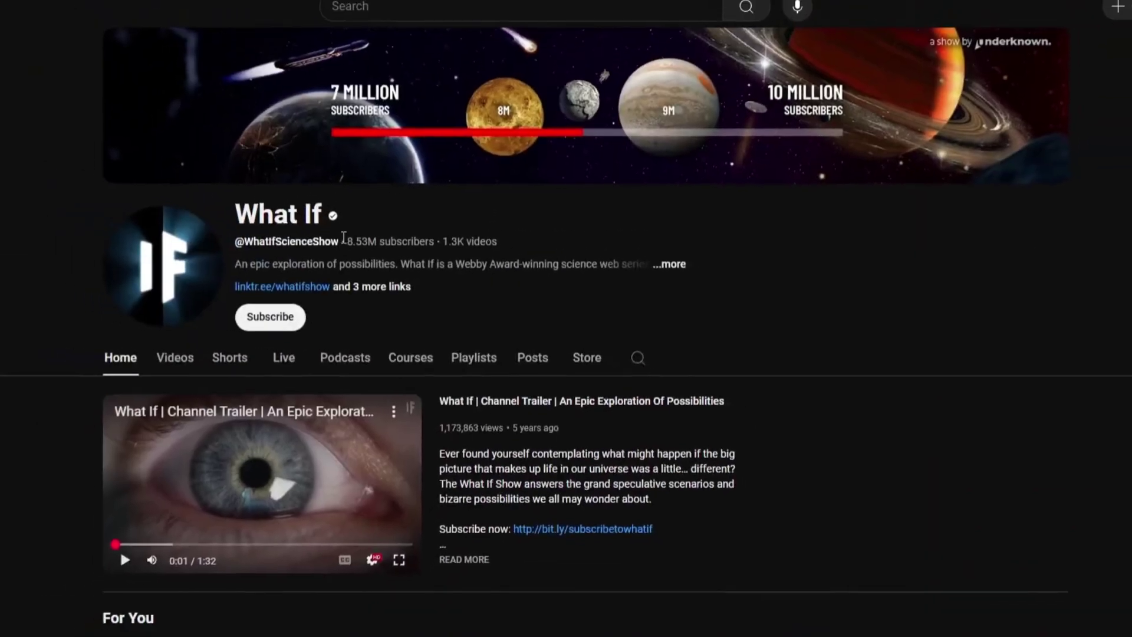
Highlight the 8.53M subscriber count and scroll down to the Planet Earth and Your Body rows.
left_click_drag(346, 241, 405, 241)
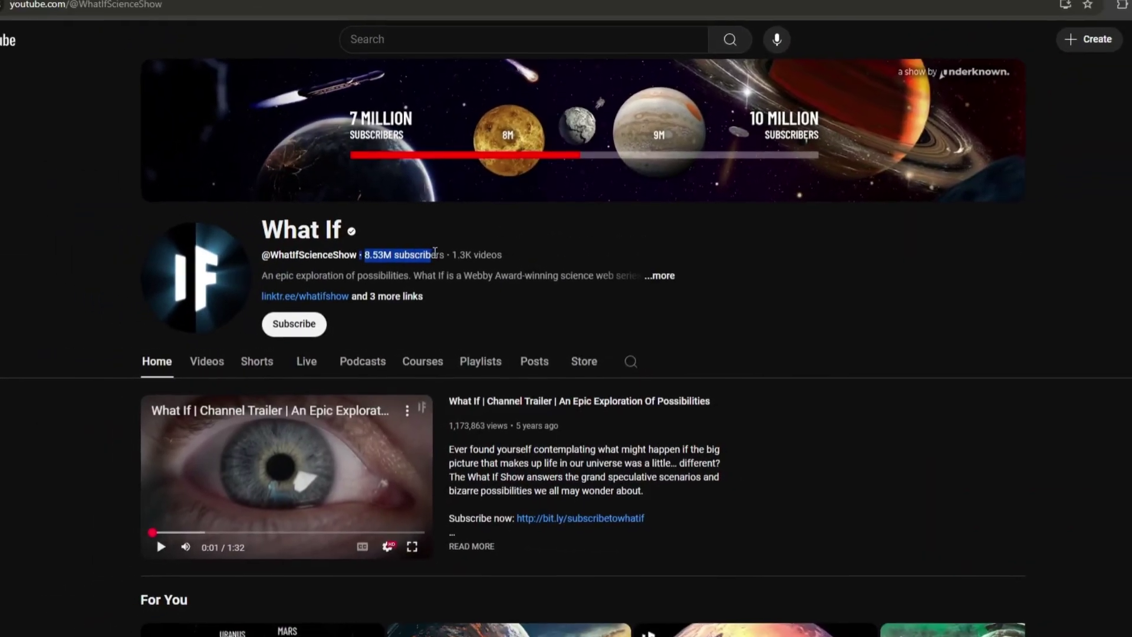
scroll(384, 333, "down", 15)
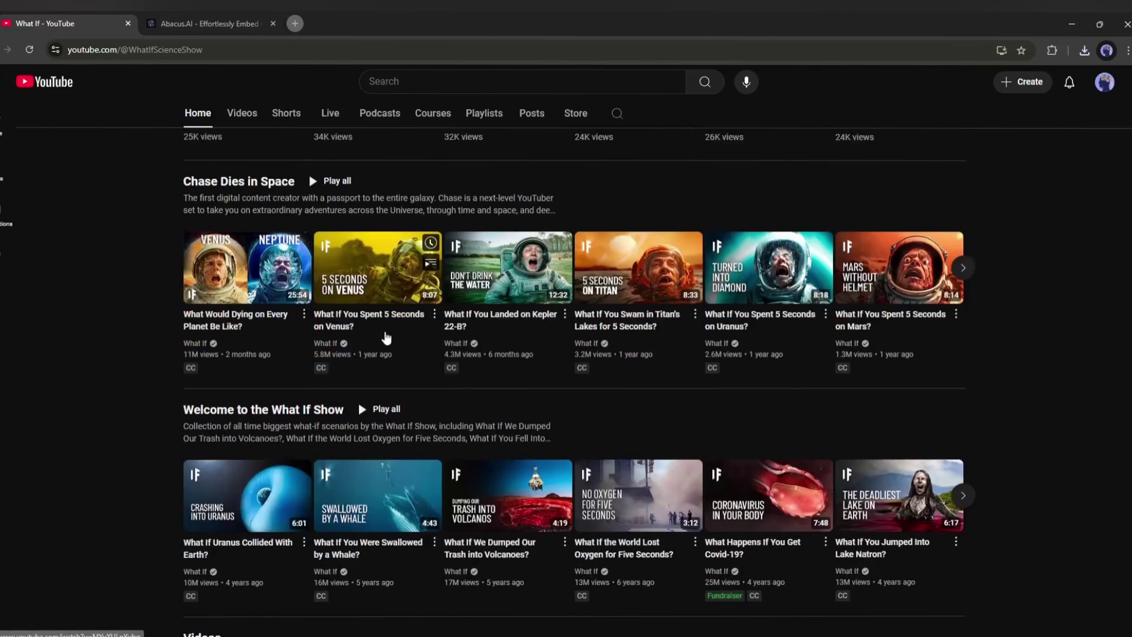
scroll(386, 337, "down", 10)
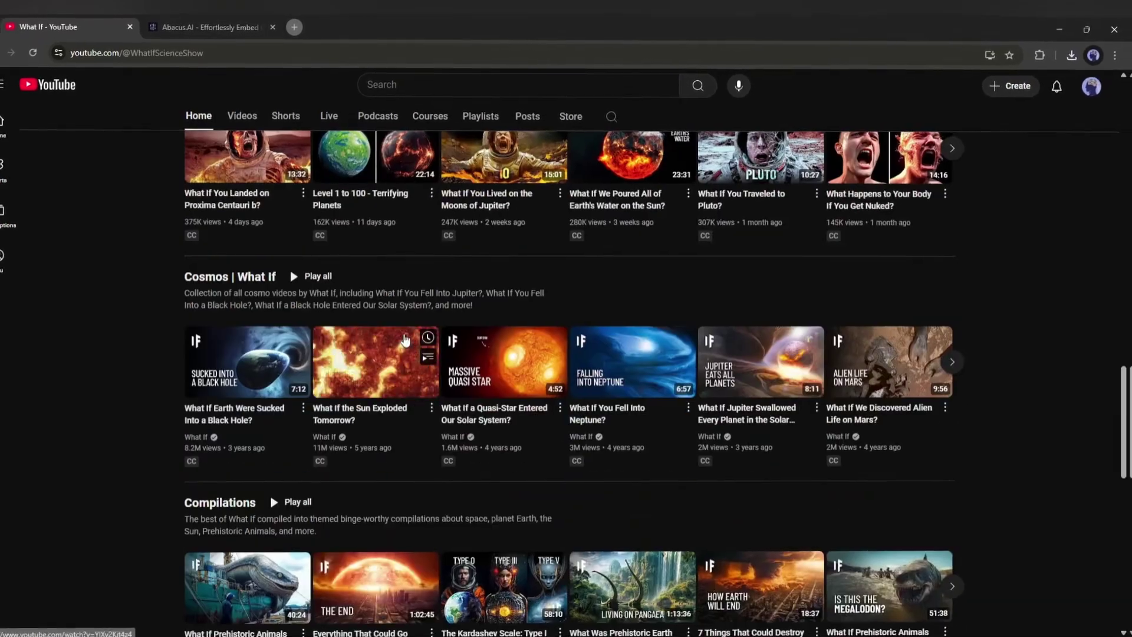
scroll(400, 341, "down", 10)
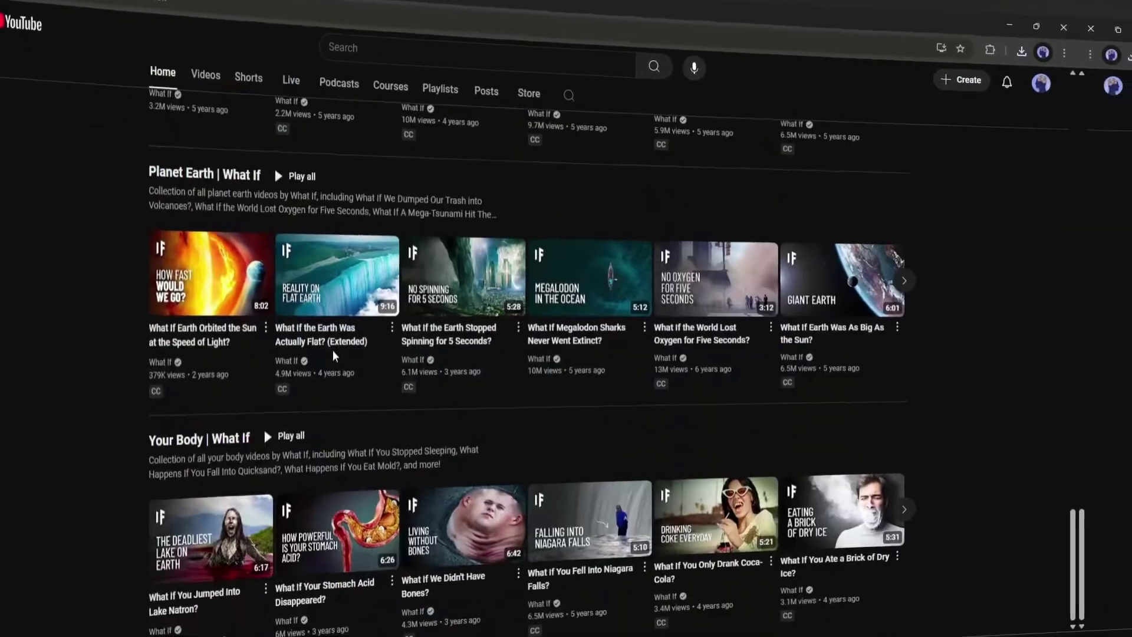
scroll(254, 436, "down", 10)
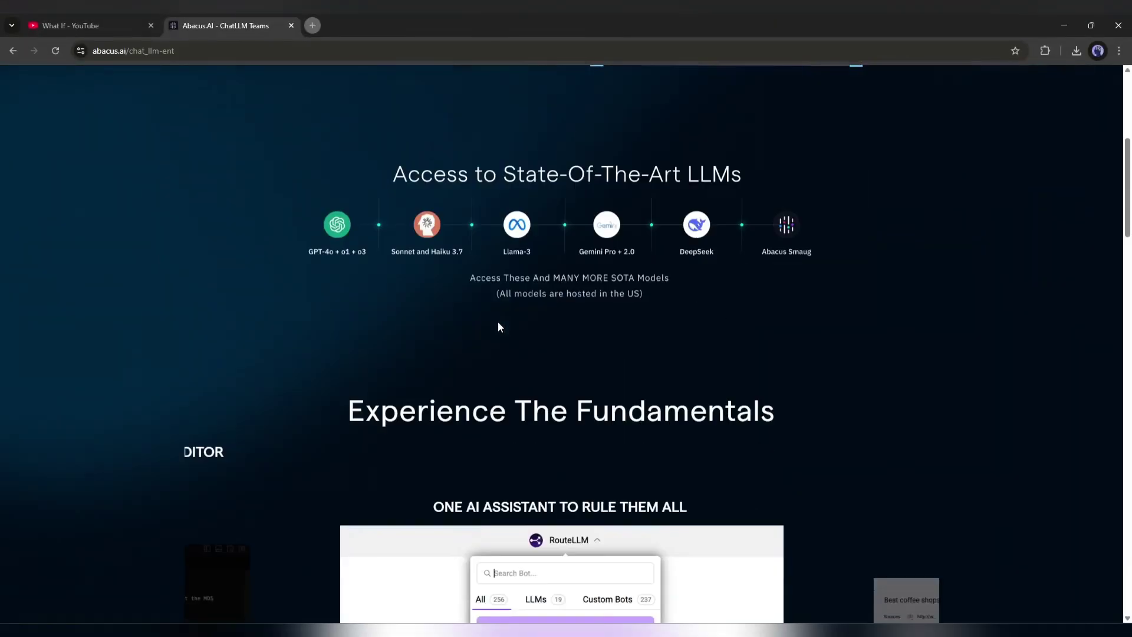
Advance the product page's feature showcase carousel four slides.
scroll(497, 320, "down", 8)
scroll(823, 370, "up", 2)
left_click(837, 365)
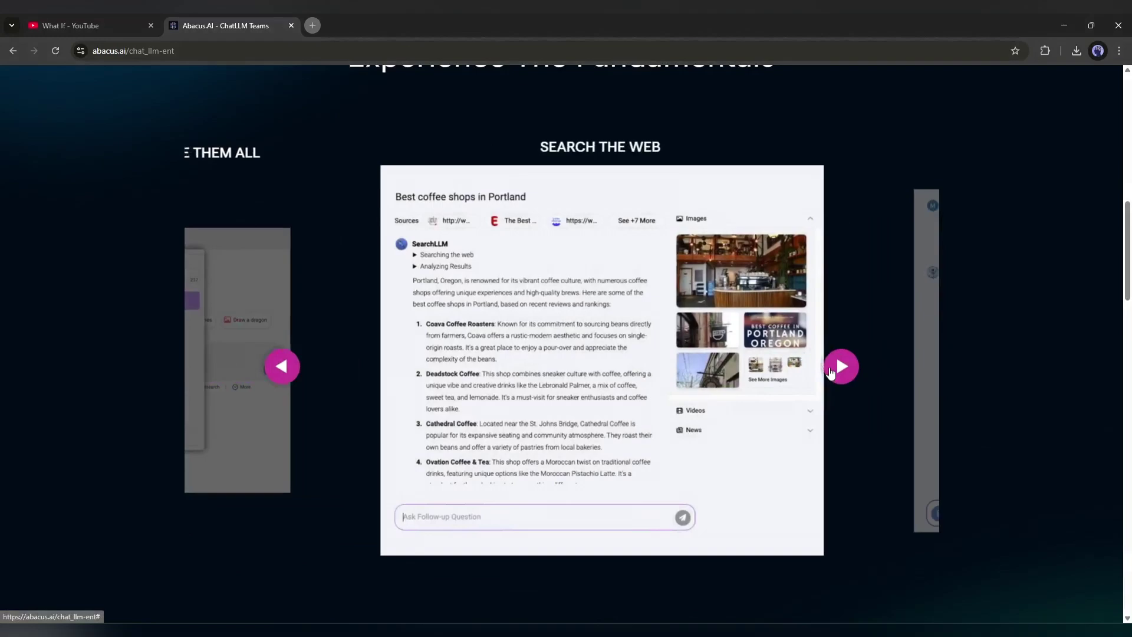
left_click(837, 365)
left_click(837, 366)
left_click(837, 366)
Scroll back to the top and start ChatLLM Teams with Get Started.
scroll(617, 487, "up", 4)
scroll(617, 487, "up", 8)
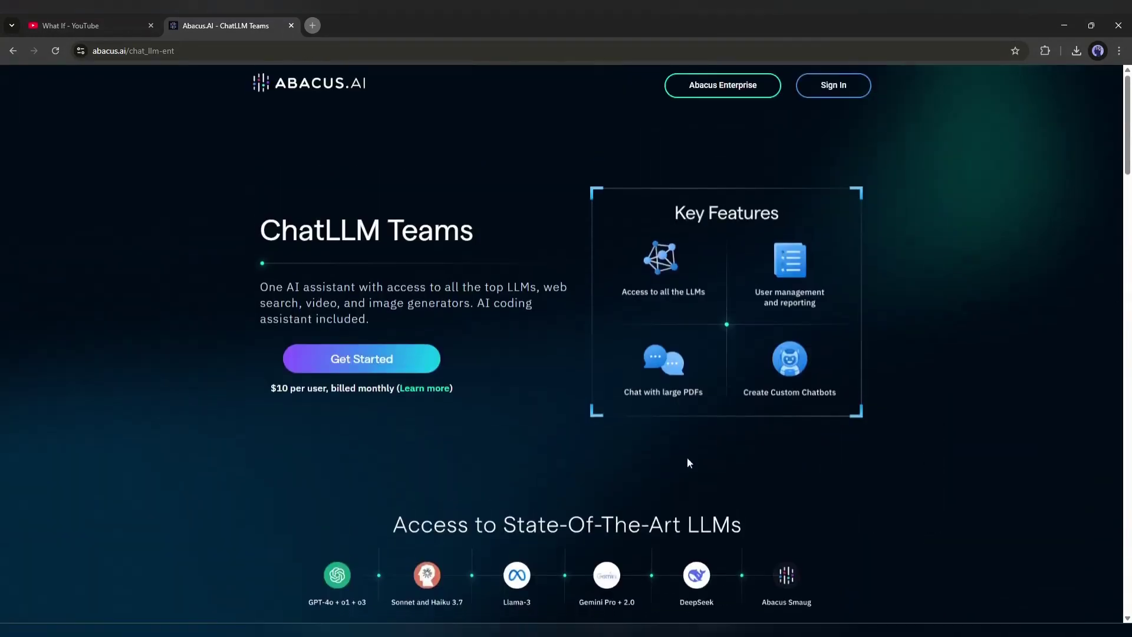
left_click(359, 370)
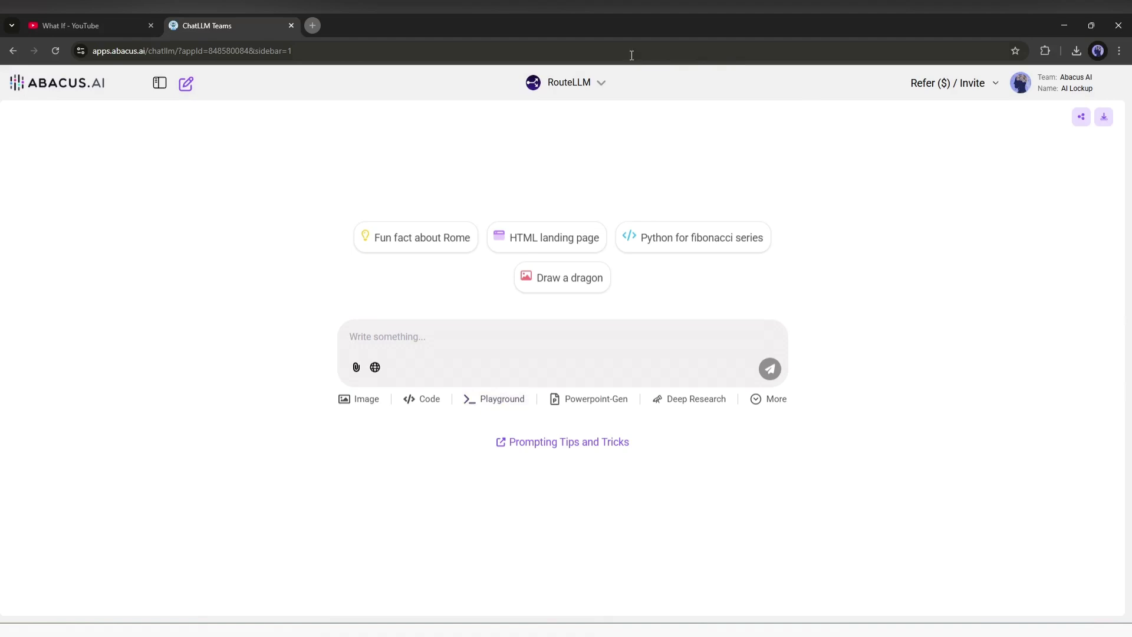
Peek at the Image generation settings and the extra tools list, closing both.
left_click(354, 401)
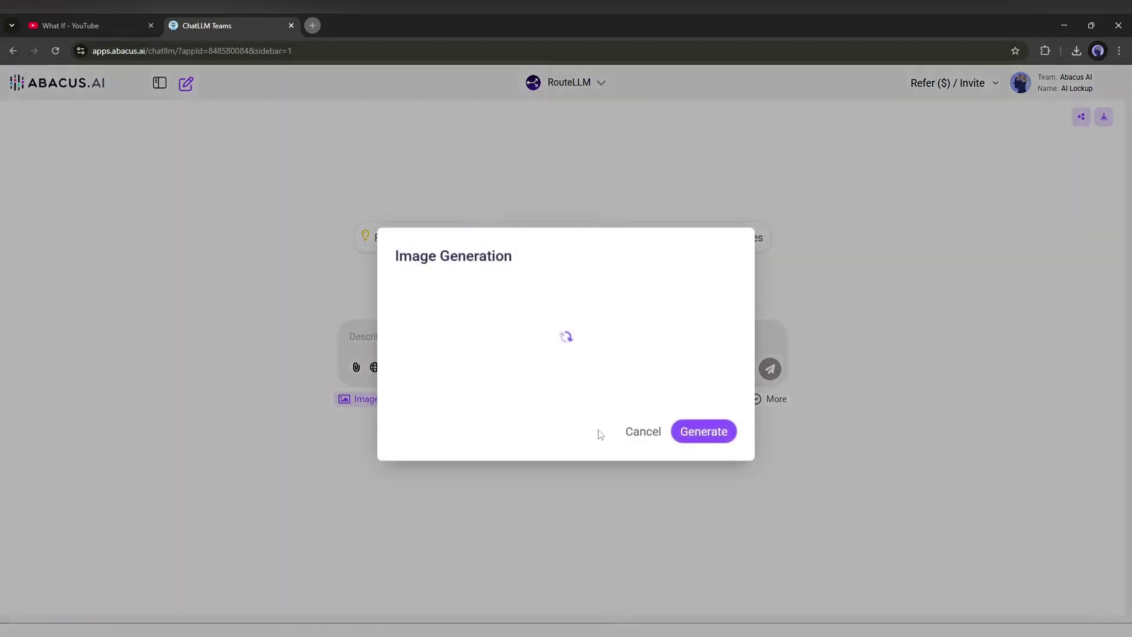
left_click(643, 514)
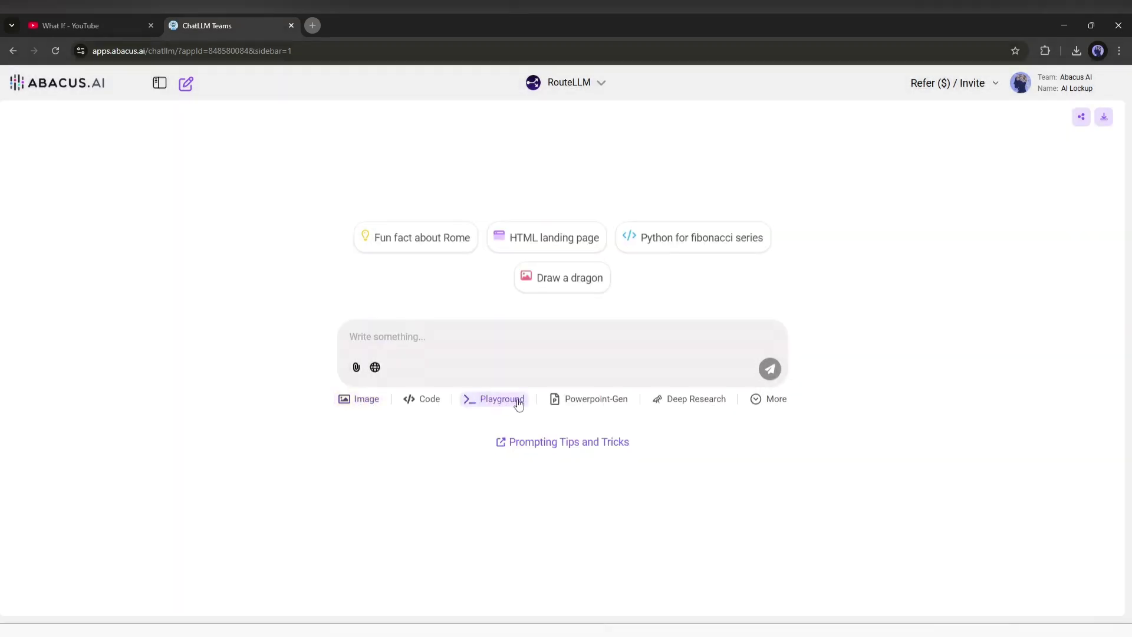
left_click(755, 399)
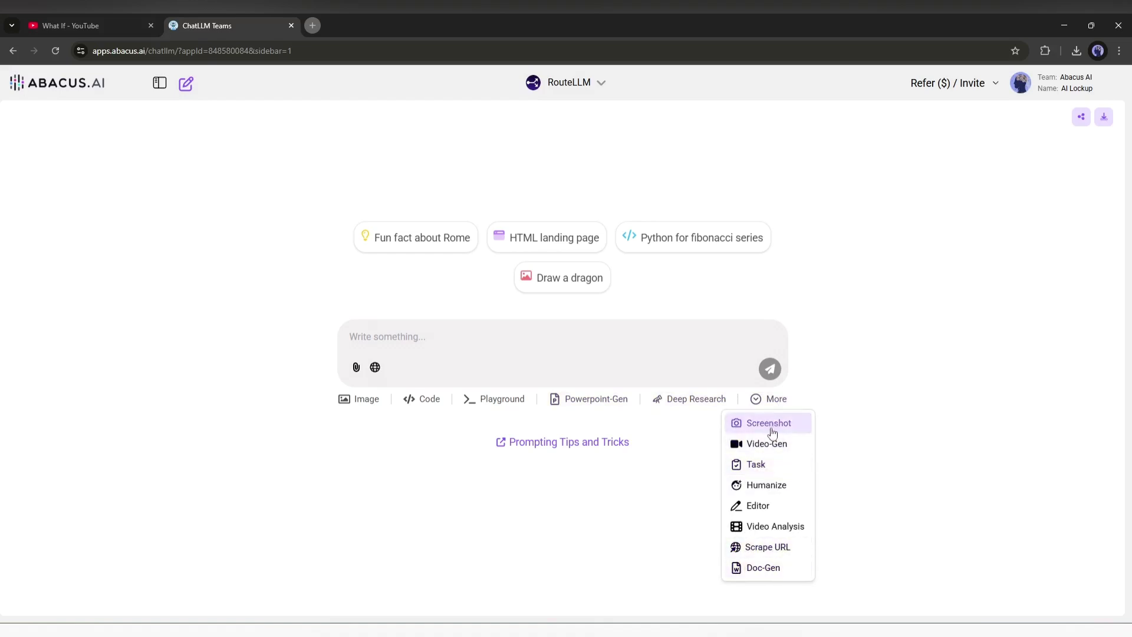
left_click(676, 203)
Browse the RouteLLM model list without changing it, then show the chat history sidebar.
left_click(582, 88)
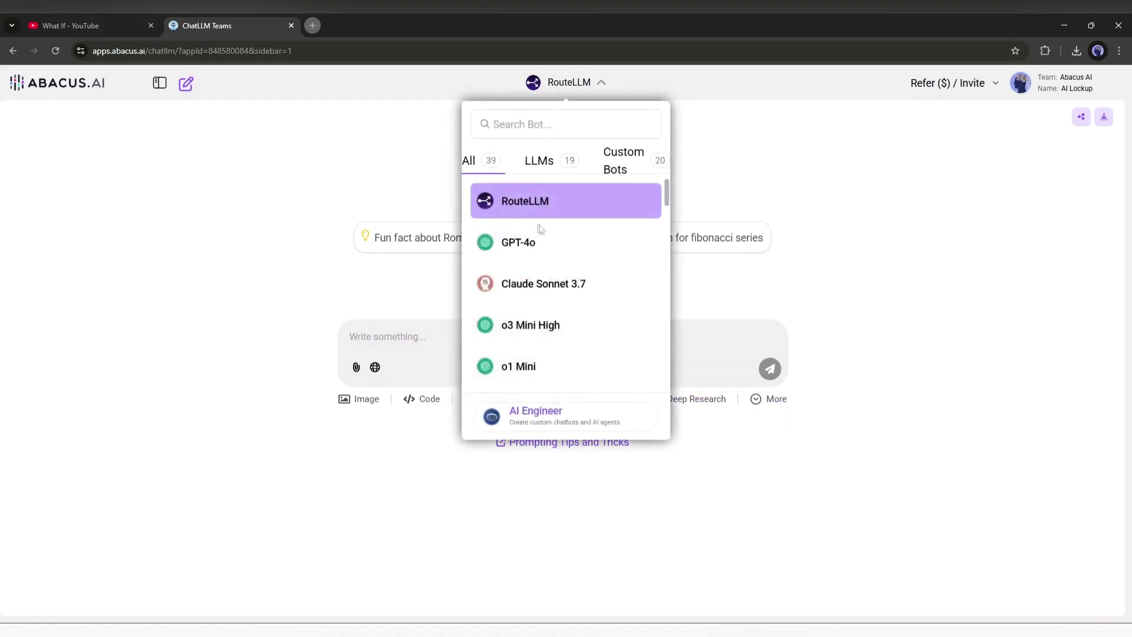
scroll(538, 244, "down", 3)
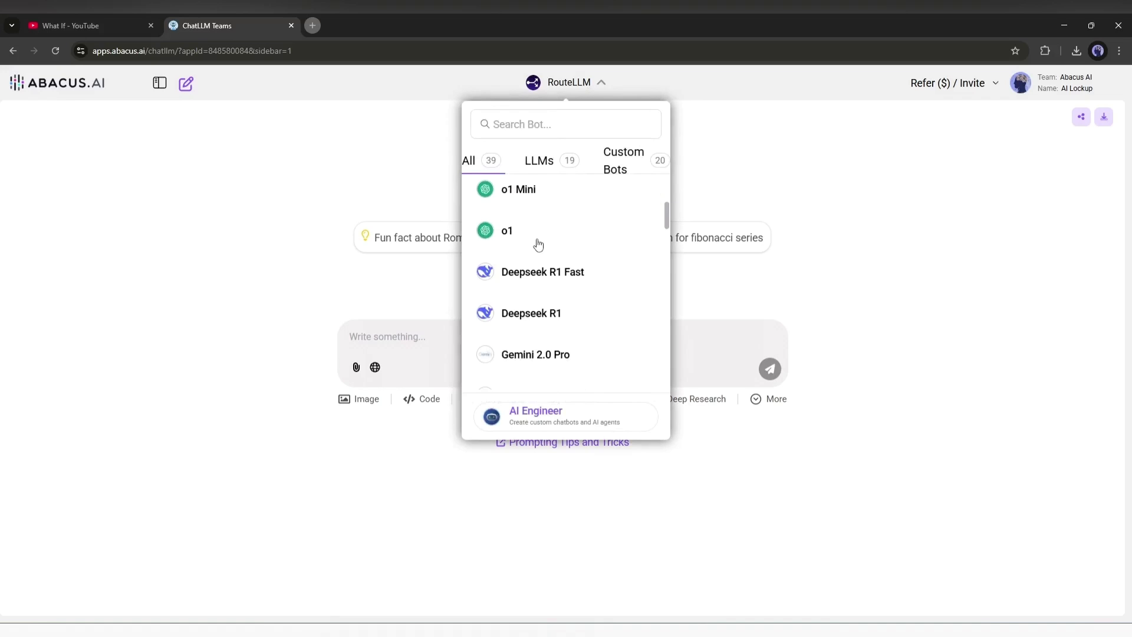
scroll(538, 244, "down", 5)
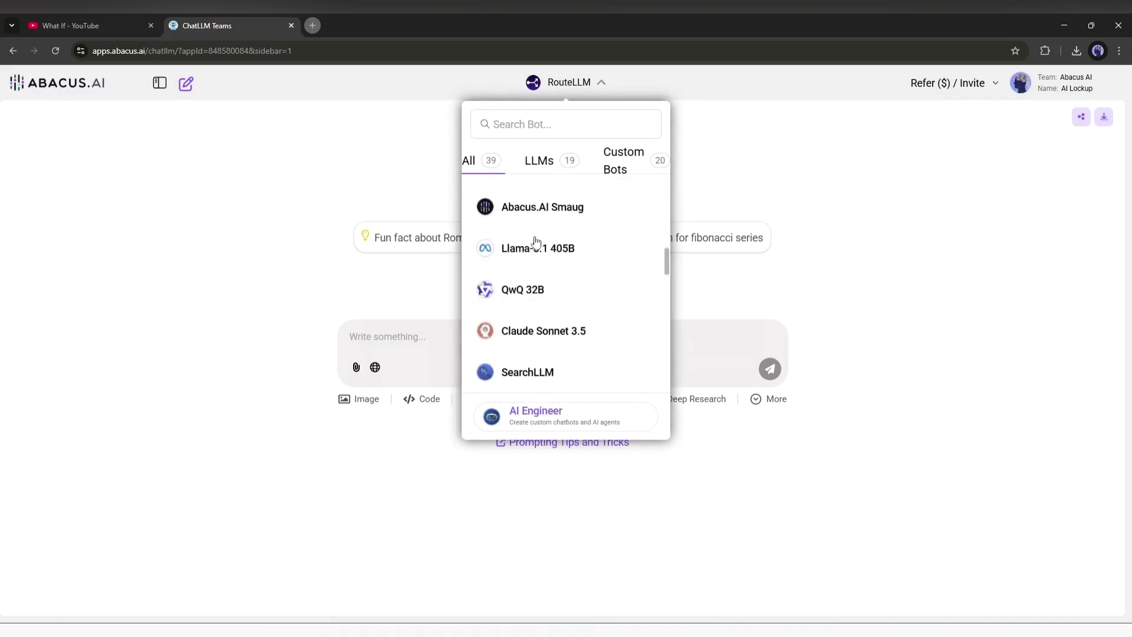
scroll(537, 242, "down", 3)
scroll(536, 242, "up", 3)
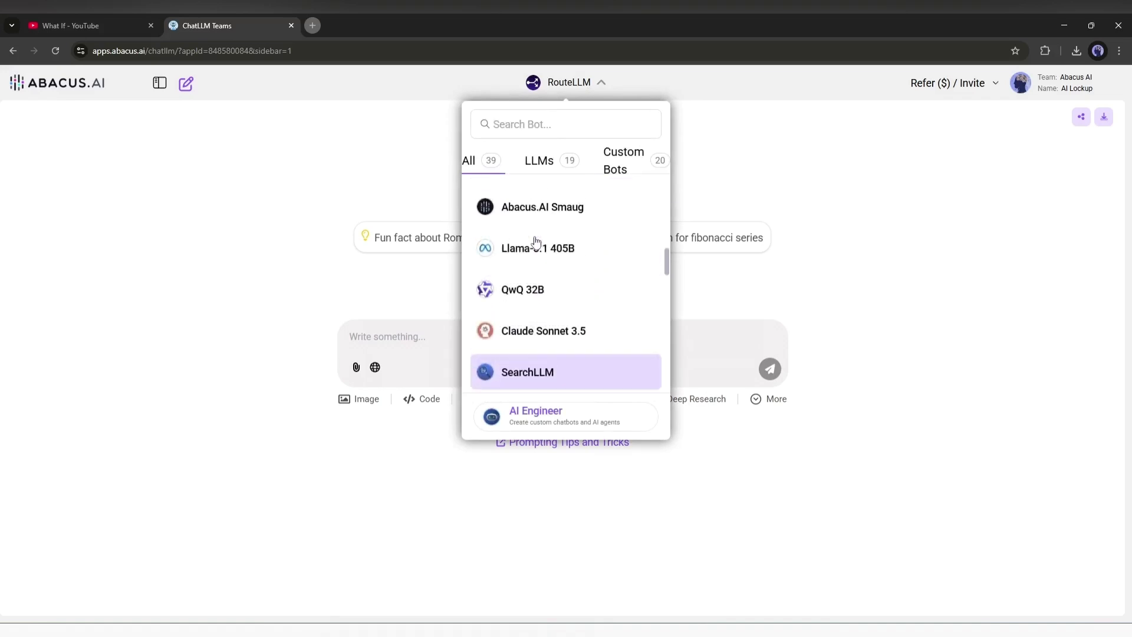
scroll(537, 242, "up", 8)
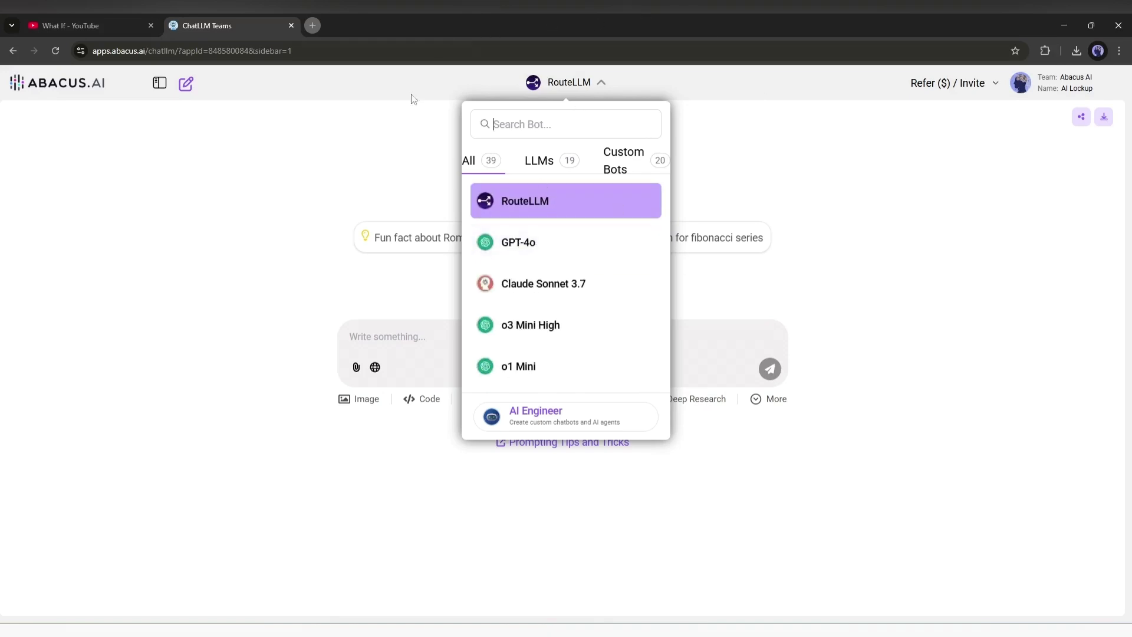
left_click(774, 137)
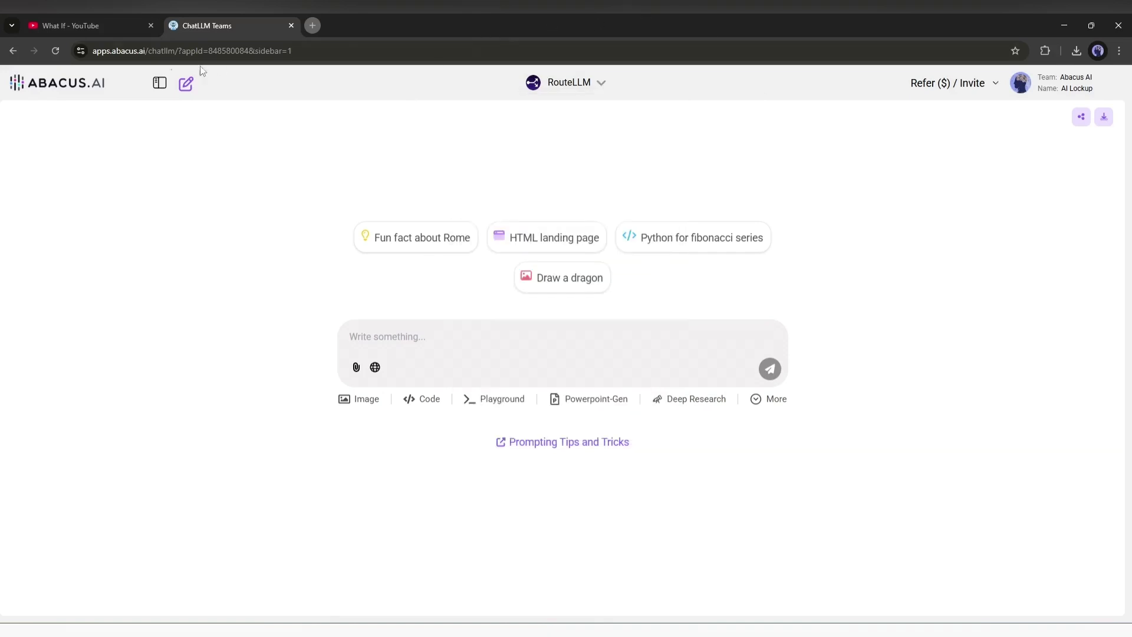
left_click(154, 84)
Open AI Engineer from the sidebar tools and choose the 'Create a custom chatbot' card.
scroll(78, 182, "down", 1)
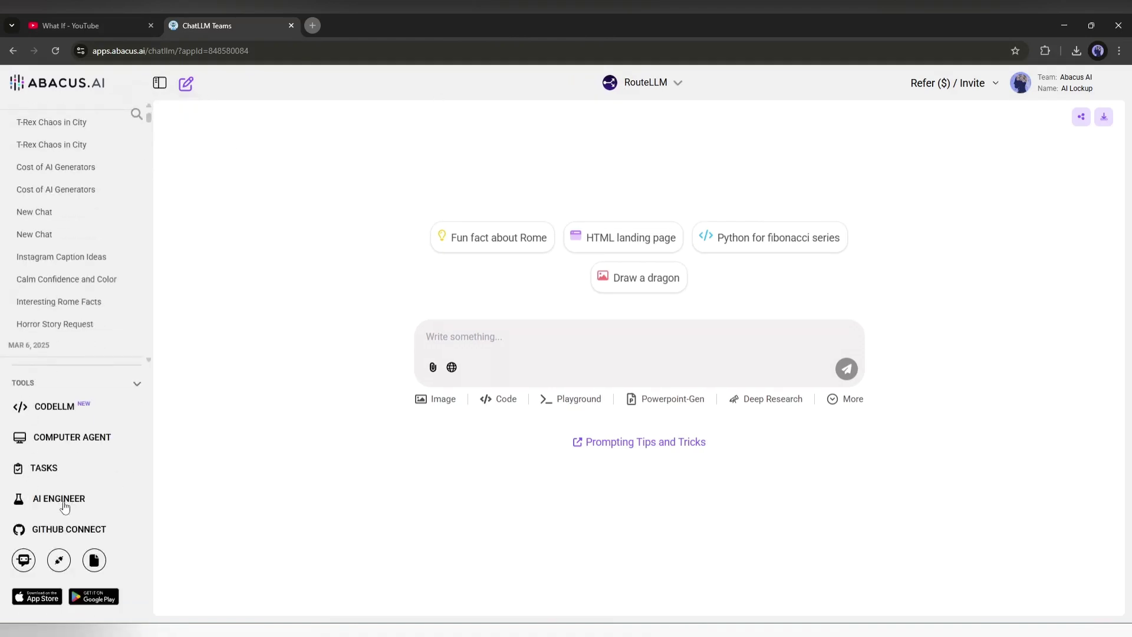
left_click(112, 499)
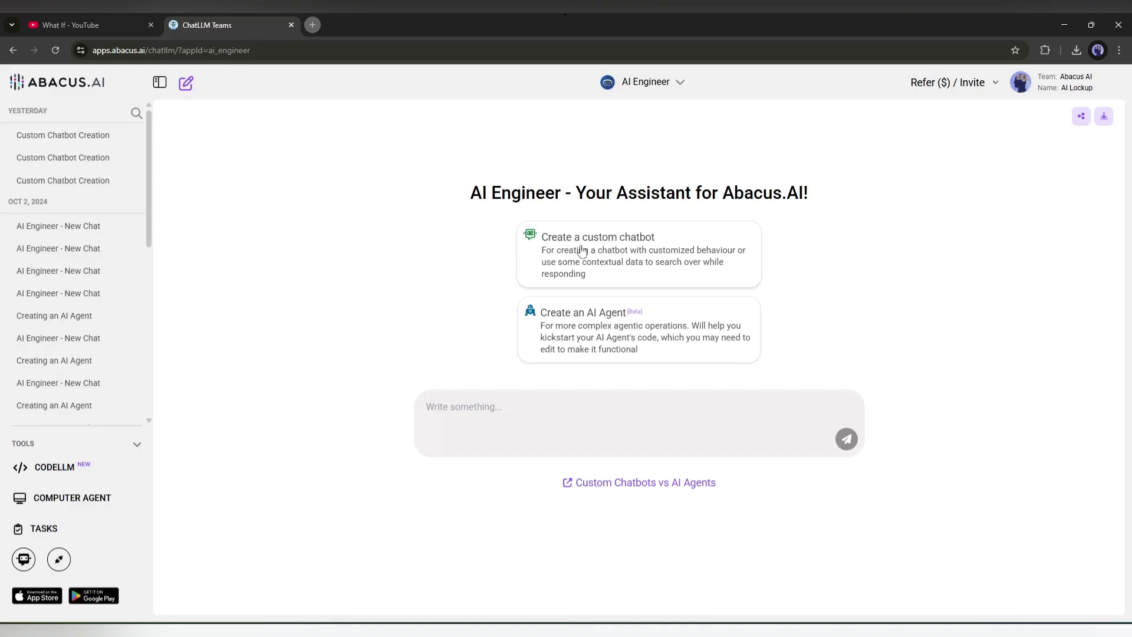
left_click(639, 240)
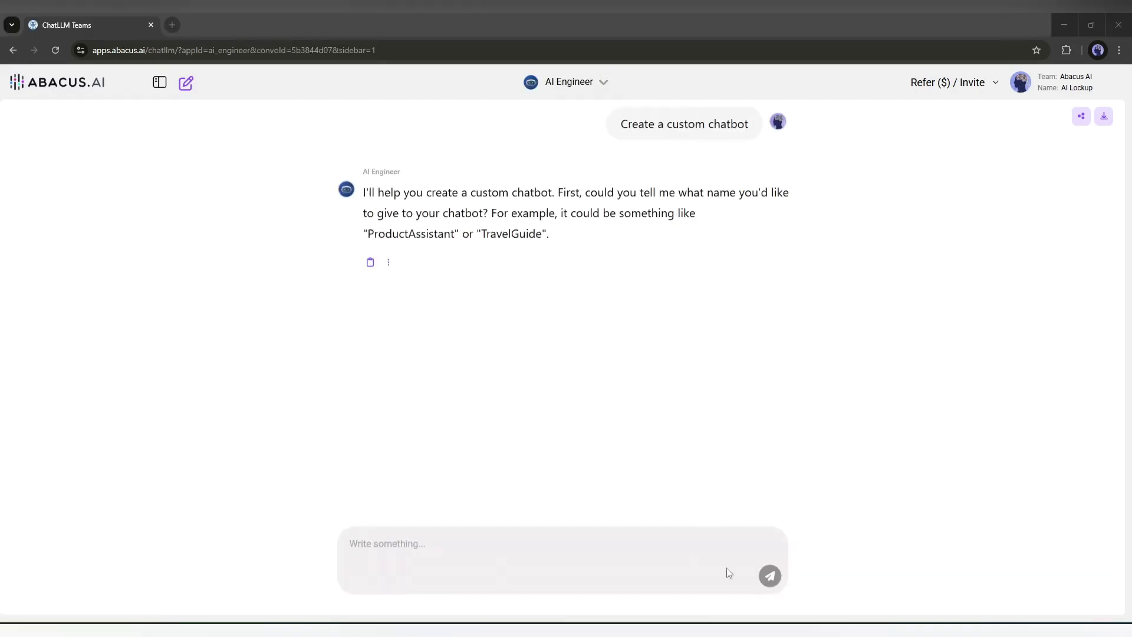
Name the chatbot 'What If Script'.
left_click(622, 614)
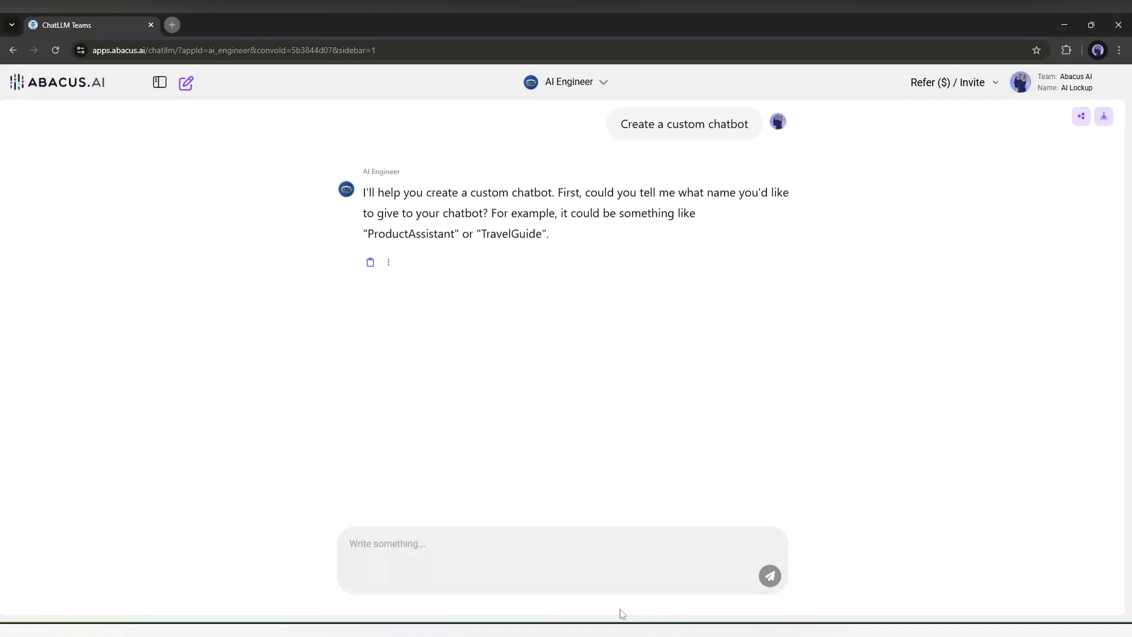
left_click(385, 545)
type("What If Script")
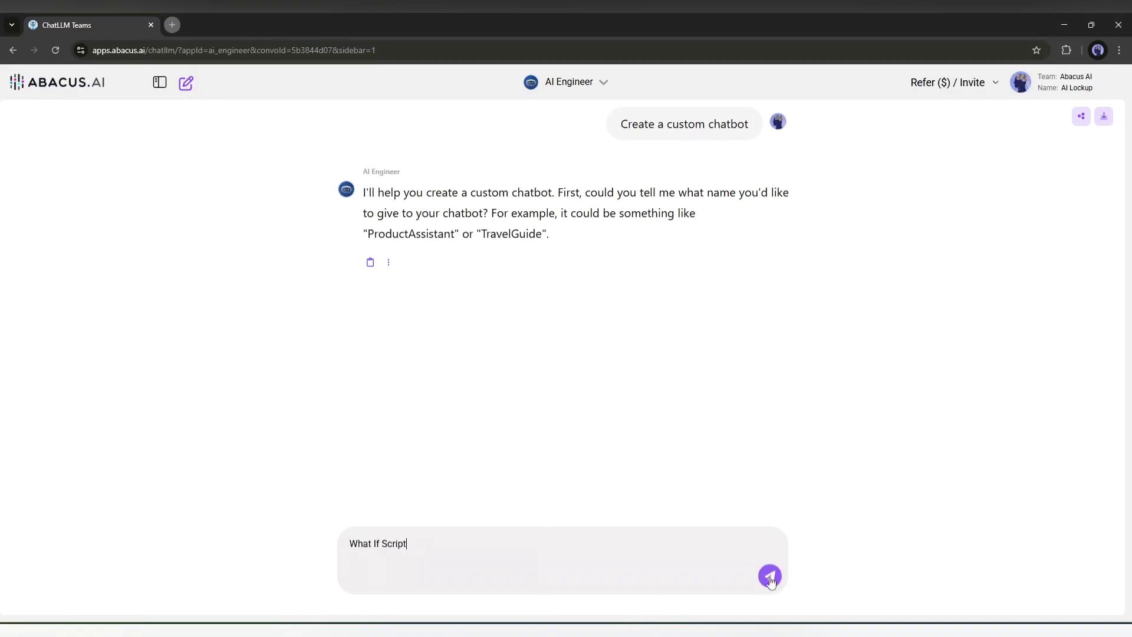
left_click(770, 577)
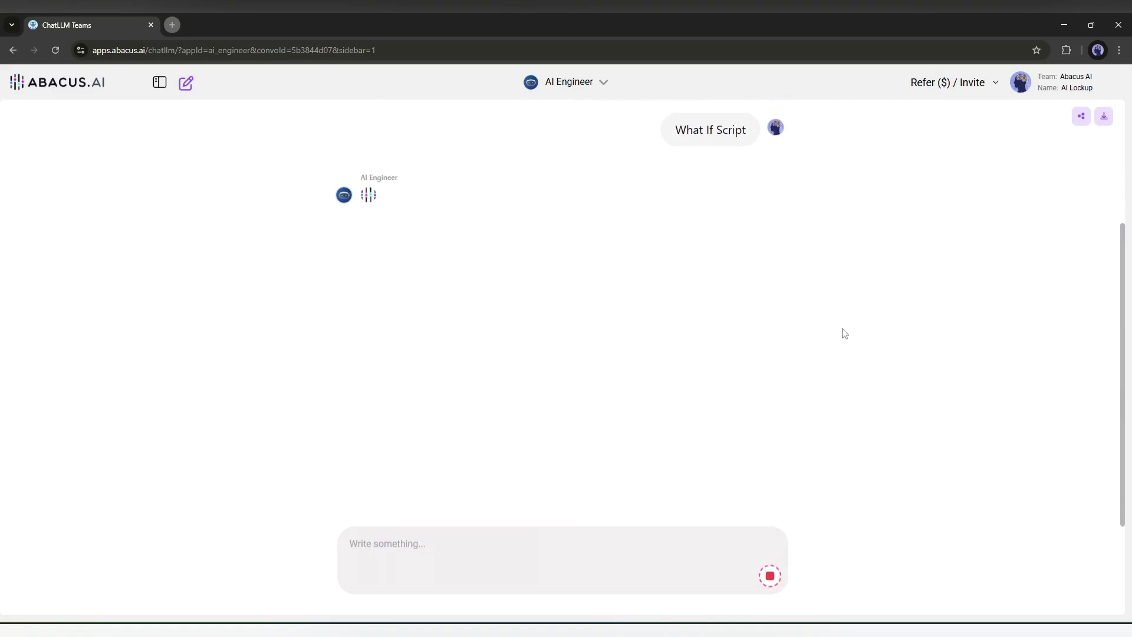
Read the dataset question and answer 'No' to needing documents.
left_click_drag(378, 218, 765, 199)
left_click_drag(627, 219, 778, 219)
left_click_drag(408, 259, 517, 287)
left_click(416, 304)
left_click_drag(373, 307, 477, 306)
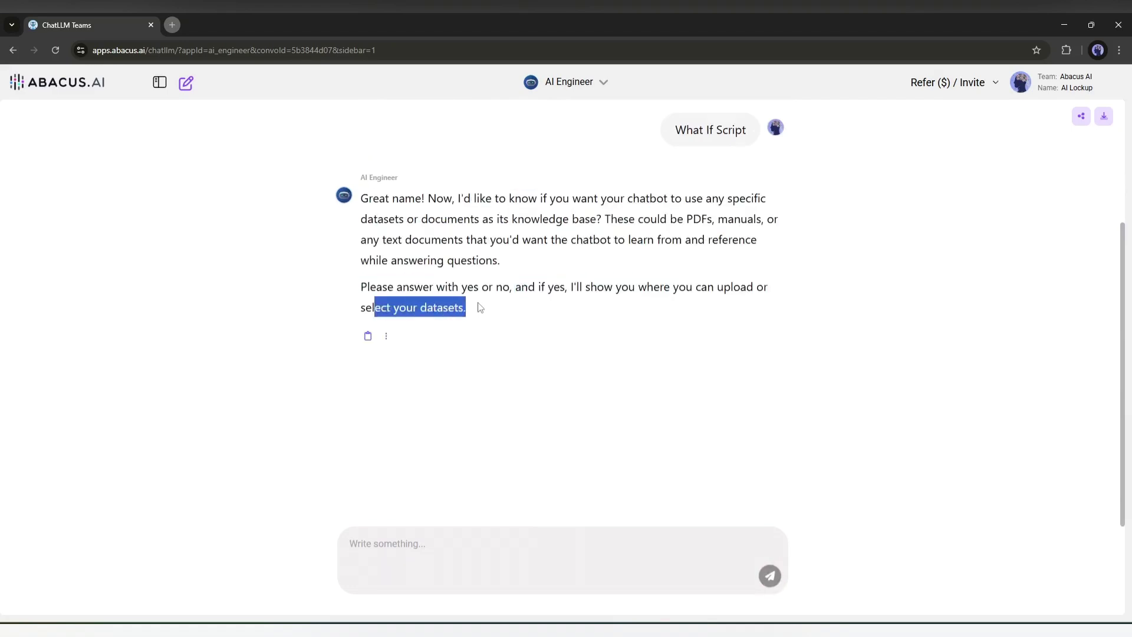
left_click_drag(384, 287, 511, 313)
left_click(411, 564)
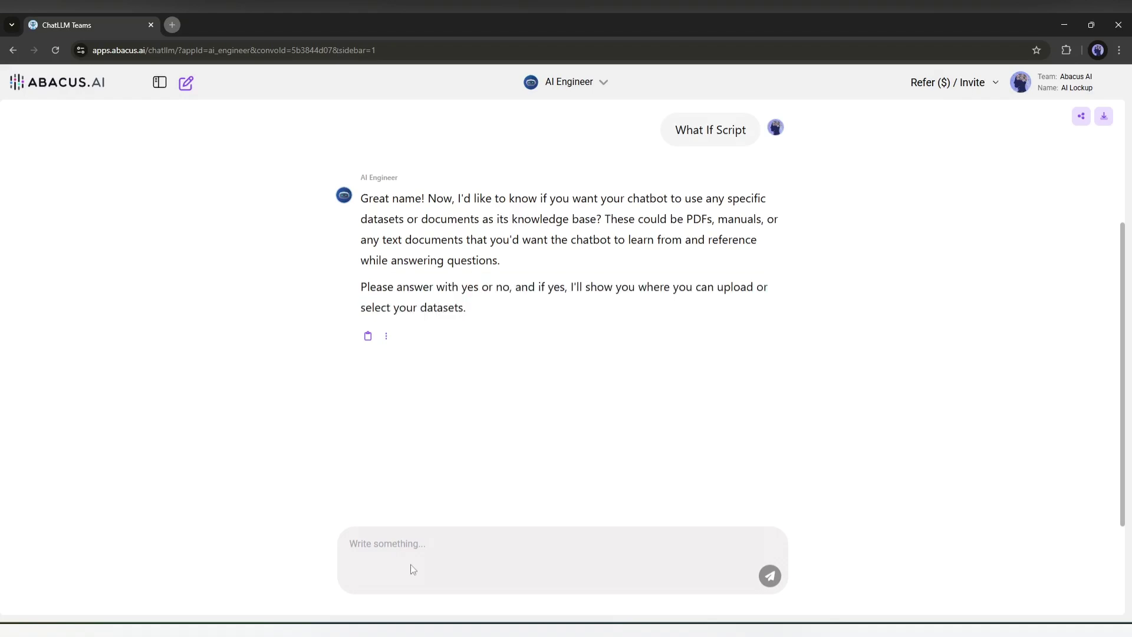
type("No")
key("Return")
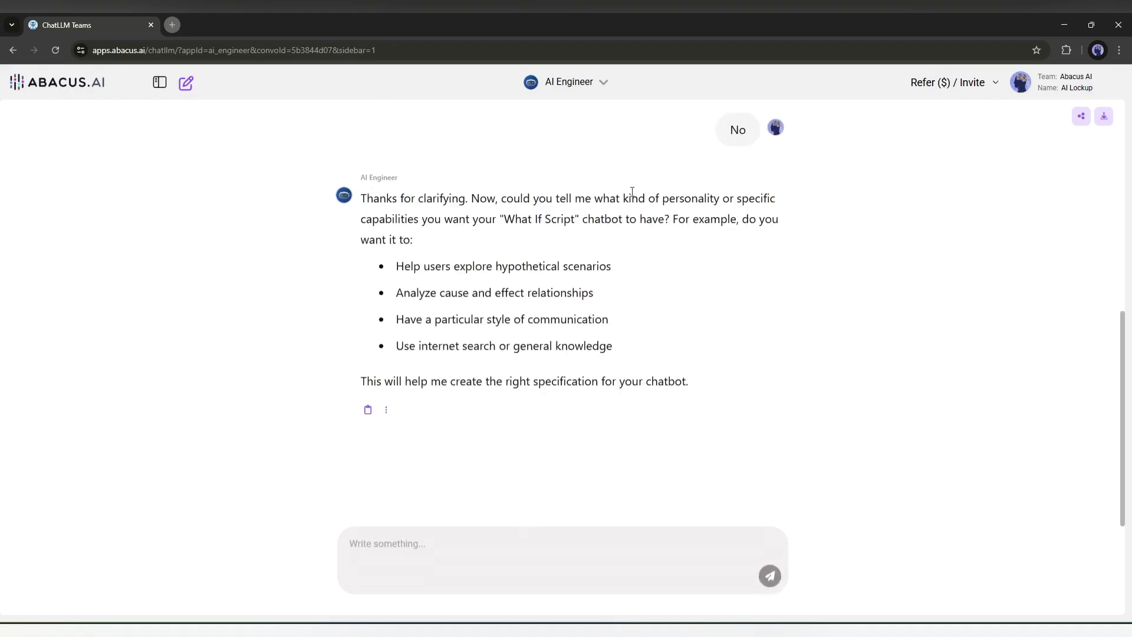
Describe the chatbot's purpose as writing YouTube What If scripts.
mouse_move(455, 213)
left_mouse_down()
mouse_move(672, 235)
mouse_move(455, 213)
left_mouse_up()
mouse_move(415, 345)
left_mouse_down()
mouse_move(526, 345)
mouse_move(416, 345)
left_mouse_up()
left_click(421, 535)
type("Write script for")
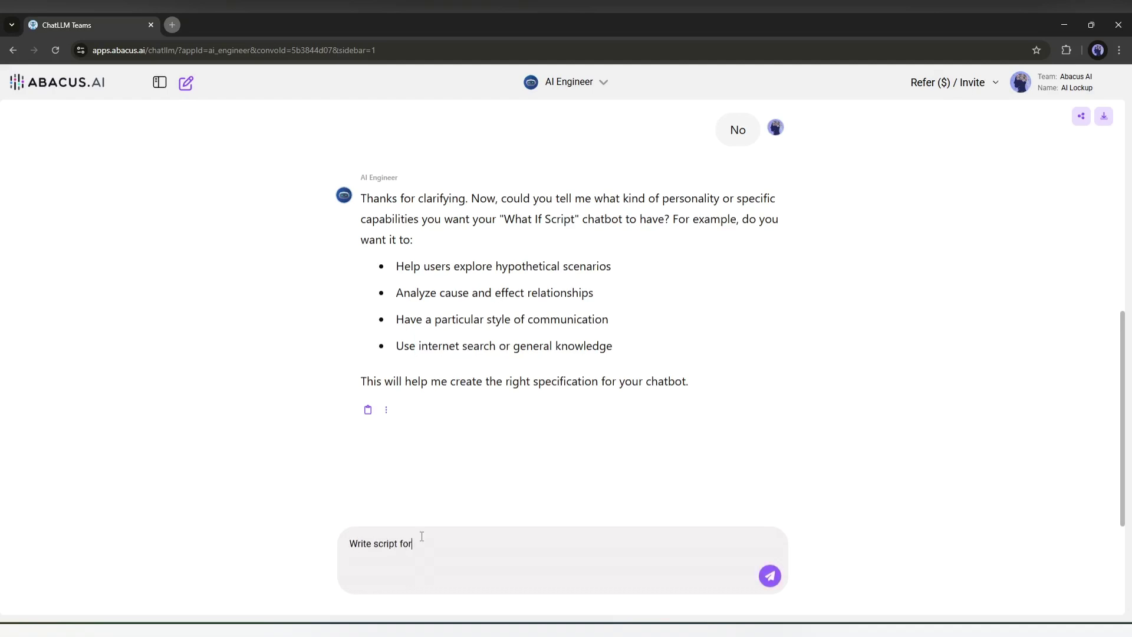
key("Return")
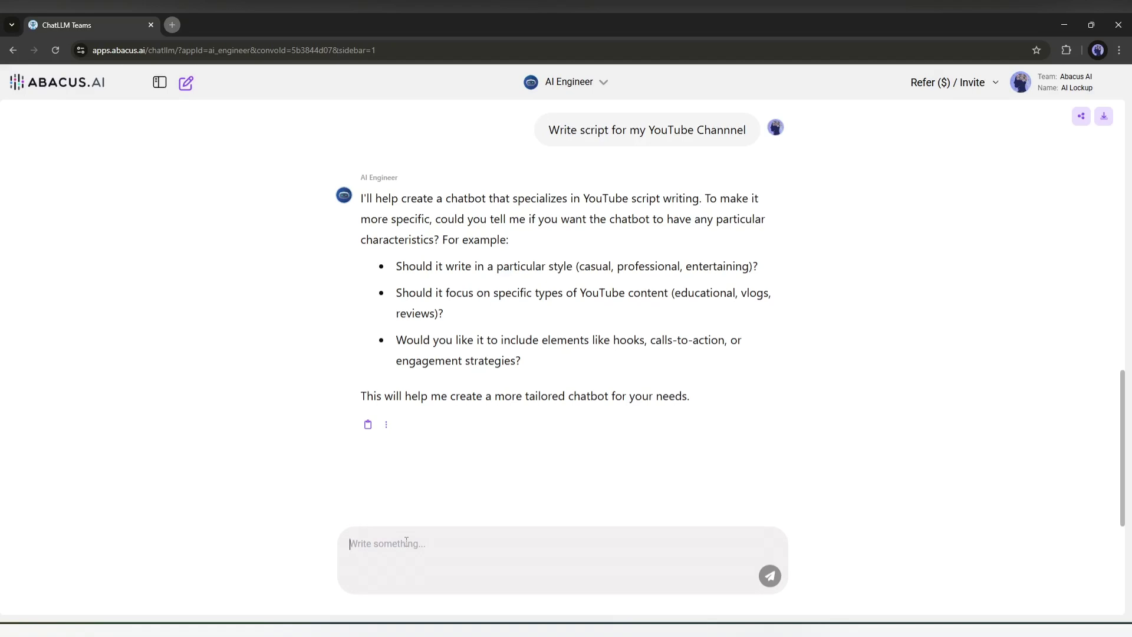
Paste and send the detailed What If script prompt, then scroll to the deployment result.
type("I will make videos on what if niche. Where I will explain what will happen when any impossible happens. Such as: What if A group of AI-powered robots coup and start a war against humans, or what will happen if all the mosquitos suddenly disappear from the world? Now you will write the script for me. The should be in entertaining style or tone. Start the script with a hook. You can use some humor to make the video super engaging and fun. Write the script in simple language.  Before generating the script, you will ask me for the topic, and after I provide the topic, you will write the script for me.")
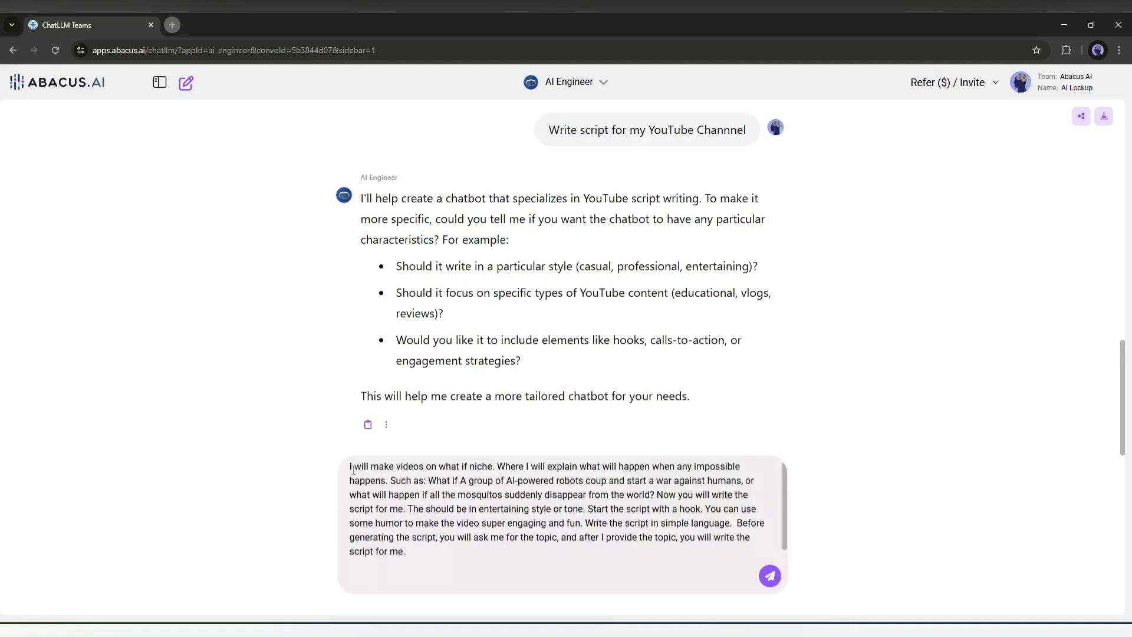
key("ctrl+a")
left_click(534, 525)
left_click(768, 578)
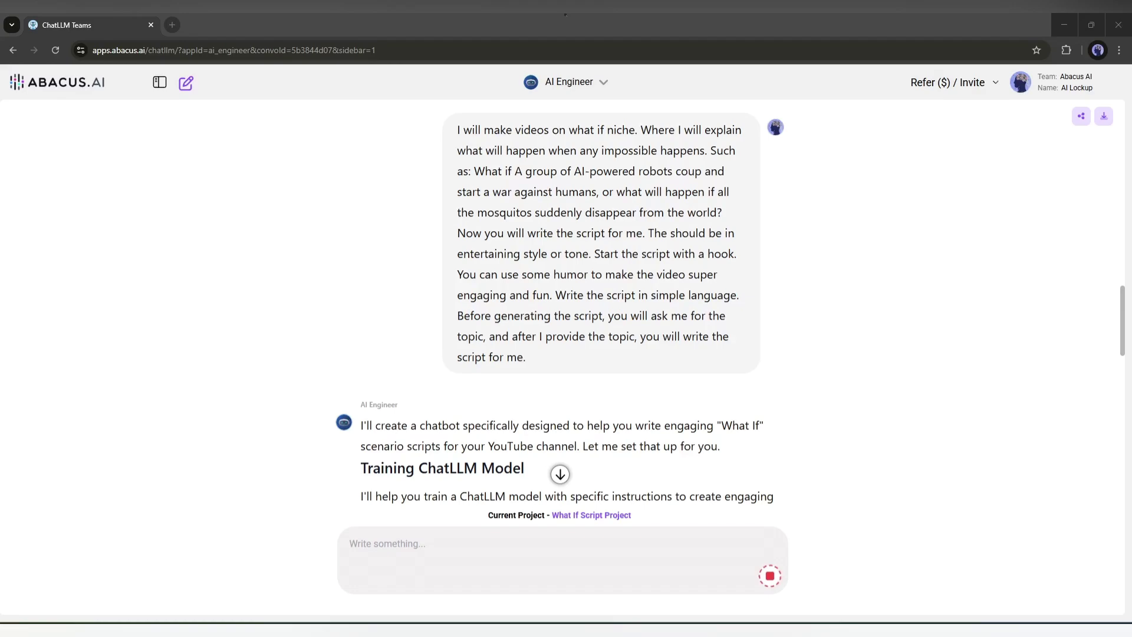
scroll(542, 272, "down", 15)
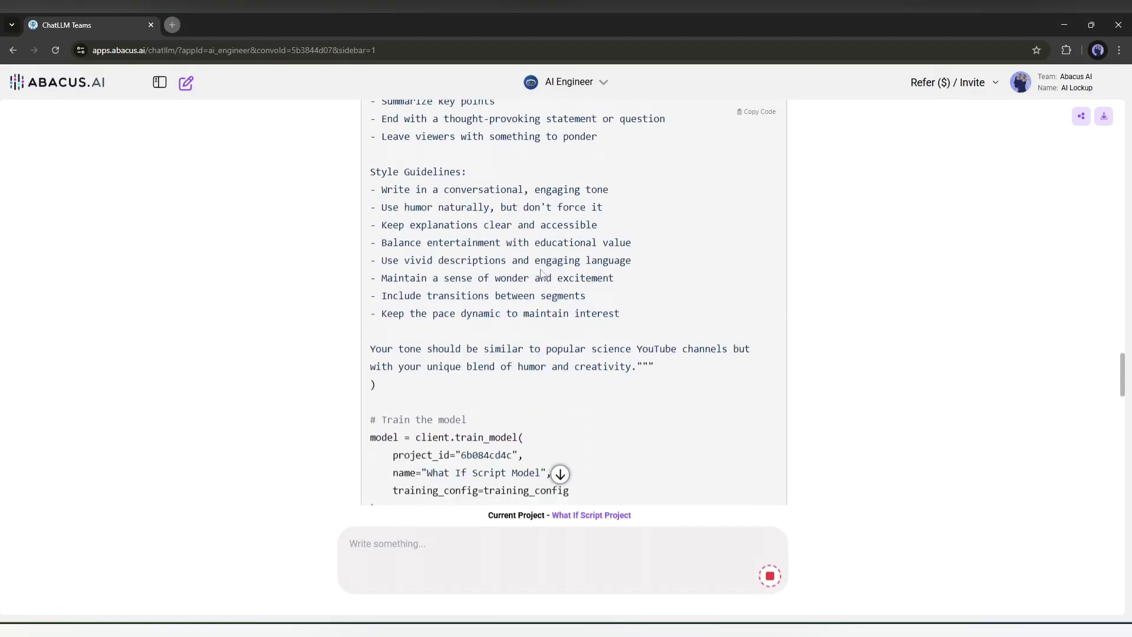
scroll(541, 272, "down", 15)
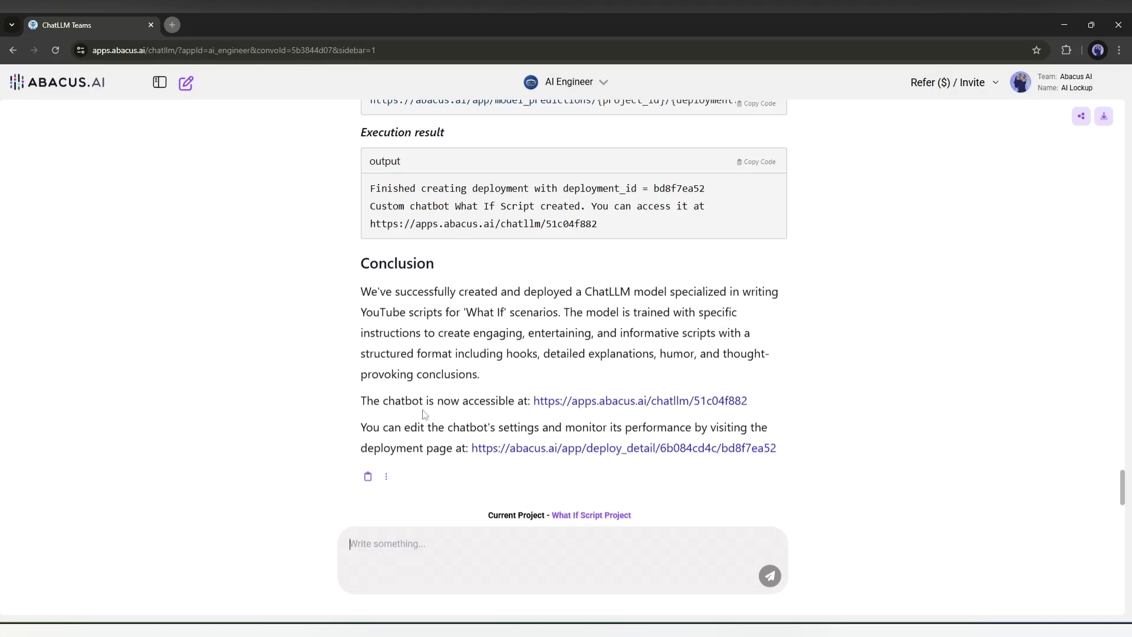
Open the new chatbot in its own tab and select the What If bot.
left_click(578, 407)
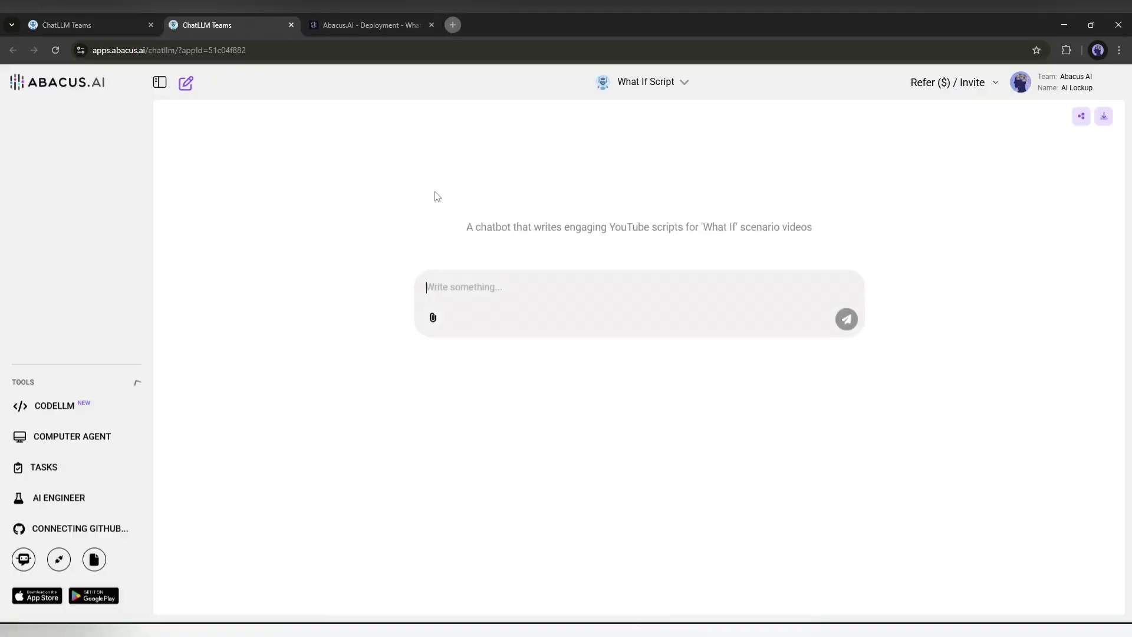
left_click(659, 90)
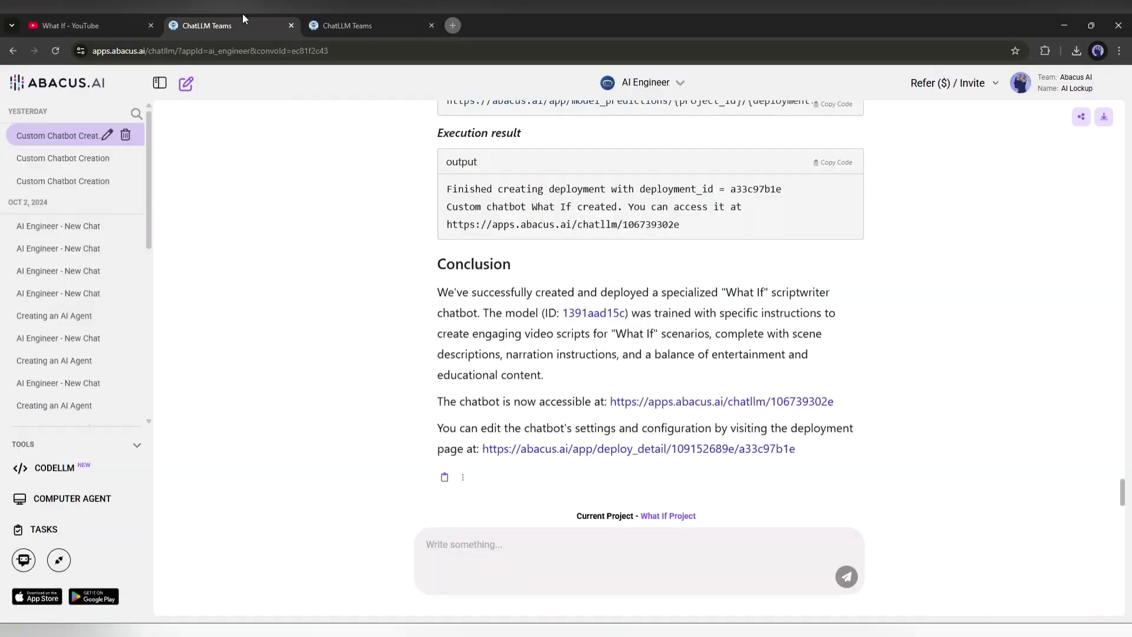
left_click(645, 82)
scroll(655, 286, "down", 5)
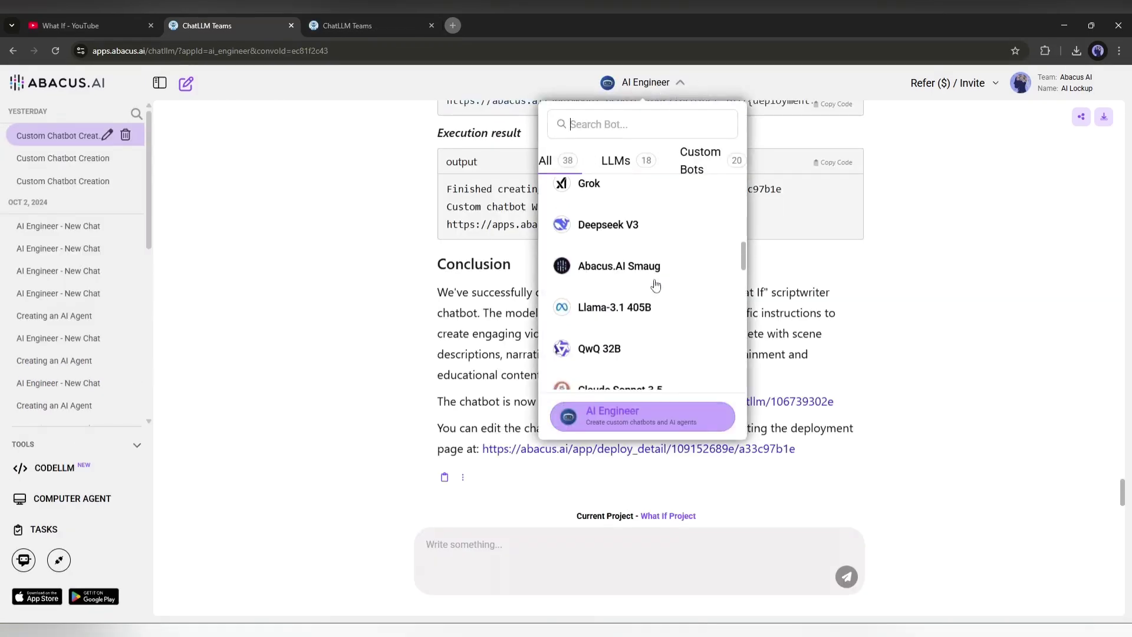
scroll(656, 286, "down", 5)
left_click(619, 375)
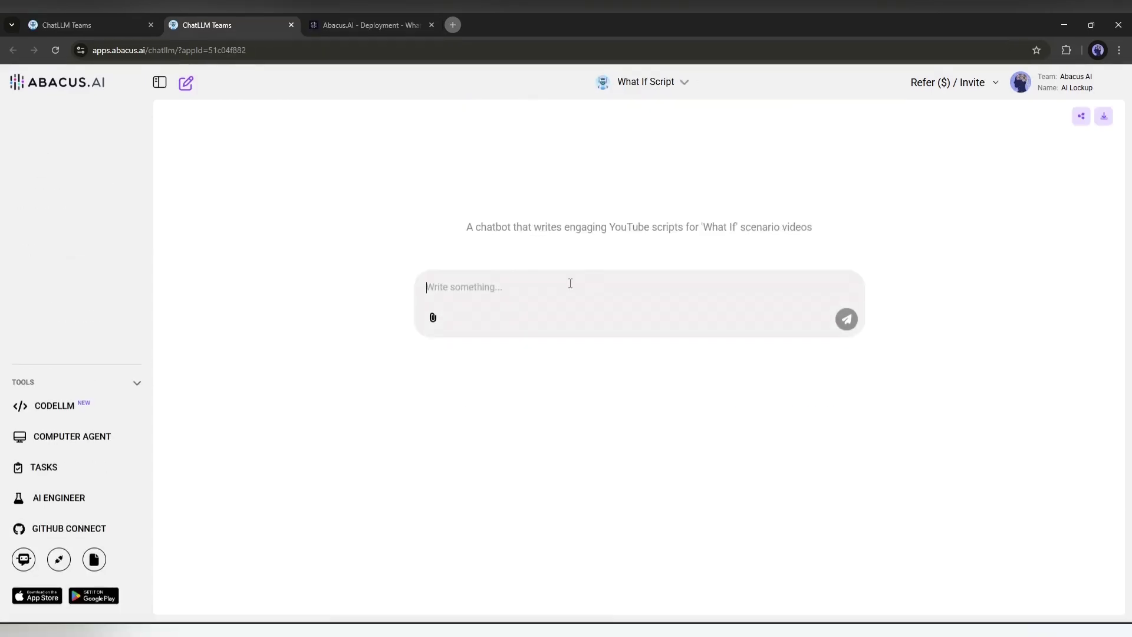
Ask the bot 'What if dinosaurs come back to earth again?'.
type("W")
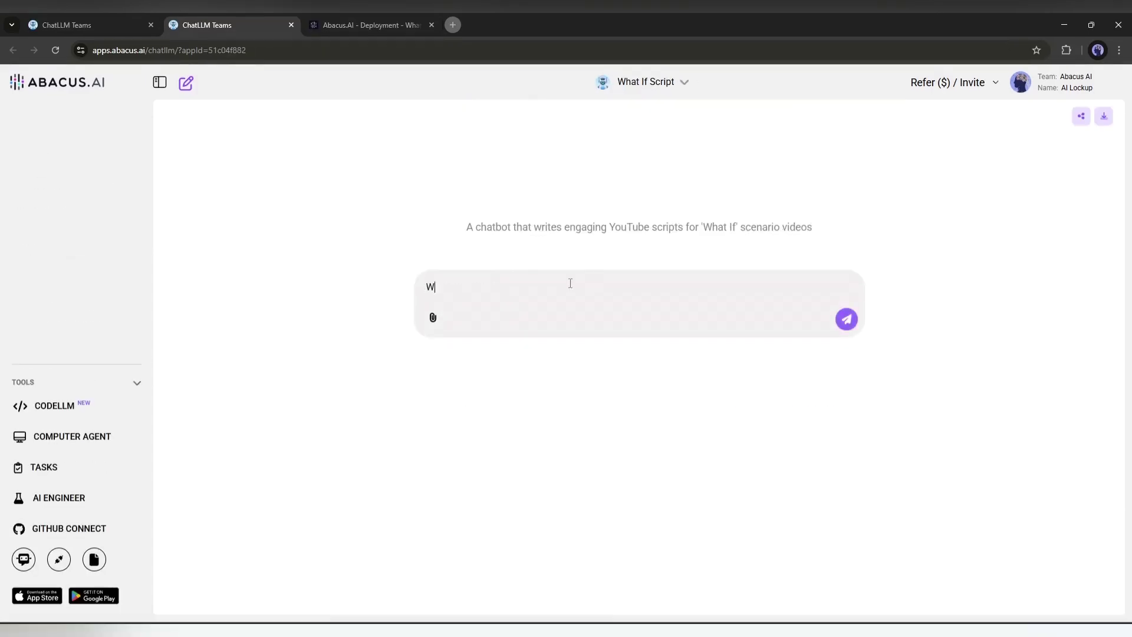
key("BackSpace")
type("What if the Din")
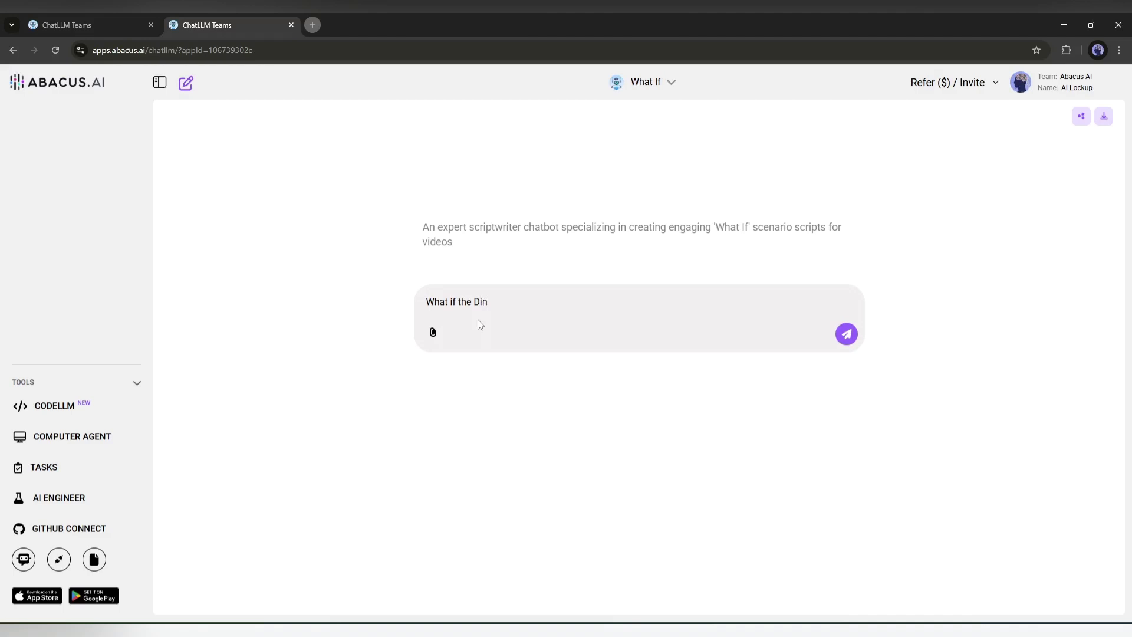
type("aur come back to earth again?")
key("Return")
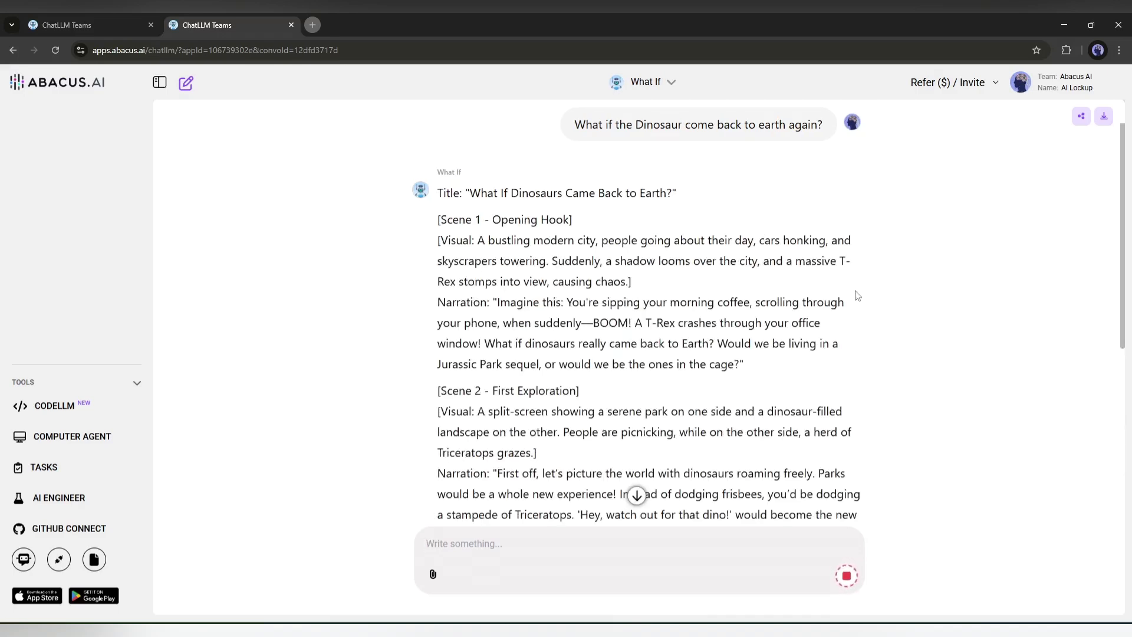
Review the generated dinosaur script, including the Scene 1 narration.
scroll(828, 329, "down", 12)
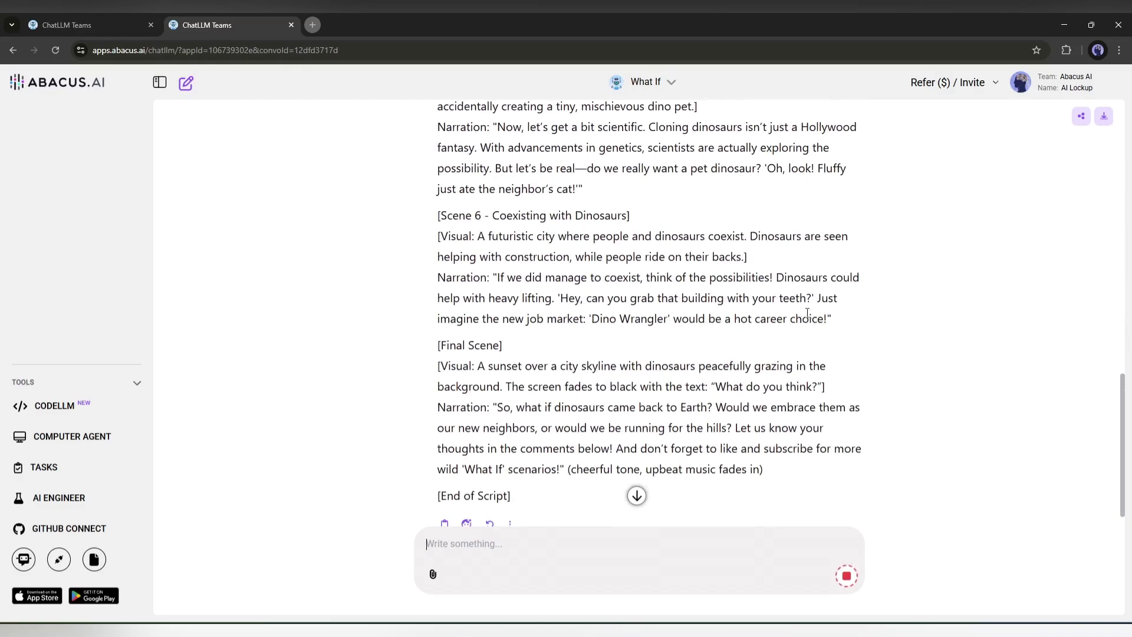
scroll(559, 399, "up", 4)
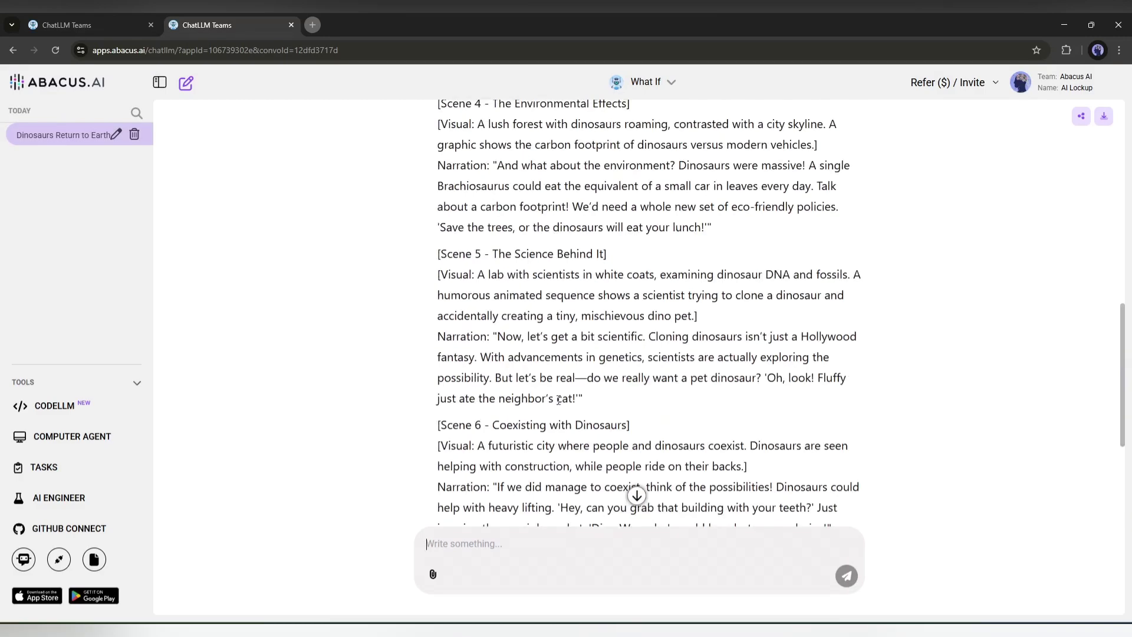
scroll(558, 400, "up", 10)
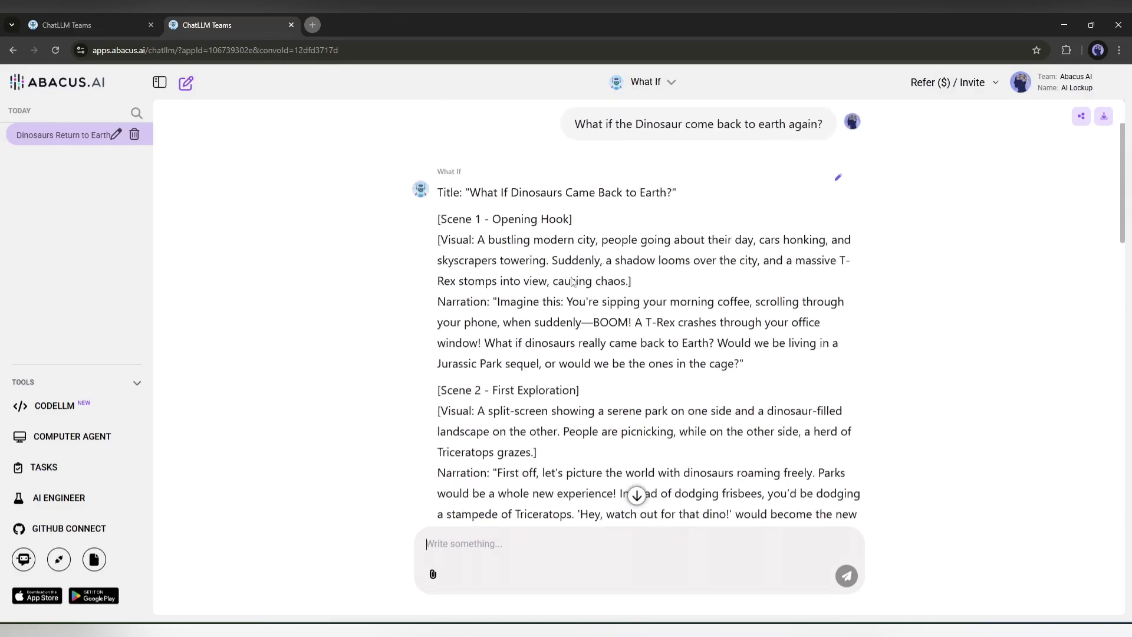
left_click_drag(498, 302, 714, 361)
left_click(442, 299)
scroll(433, 305, "down", 12)
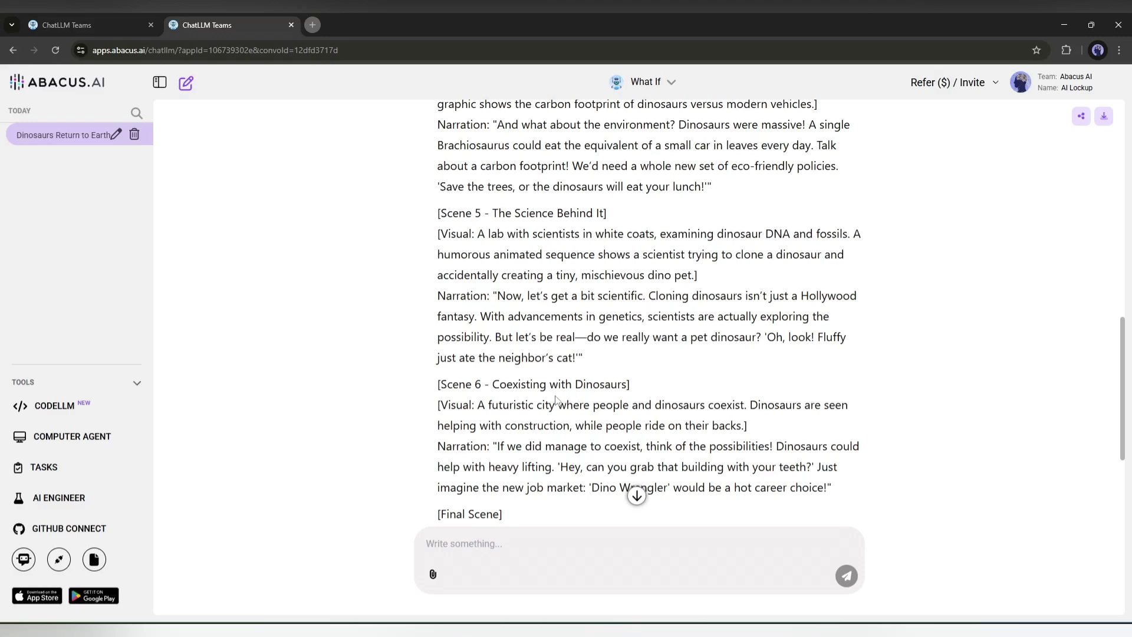
scroll(556, 400, "down", 3)
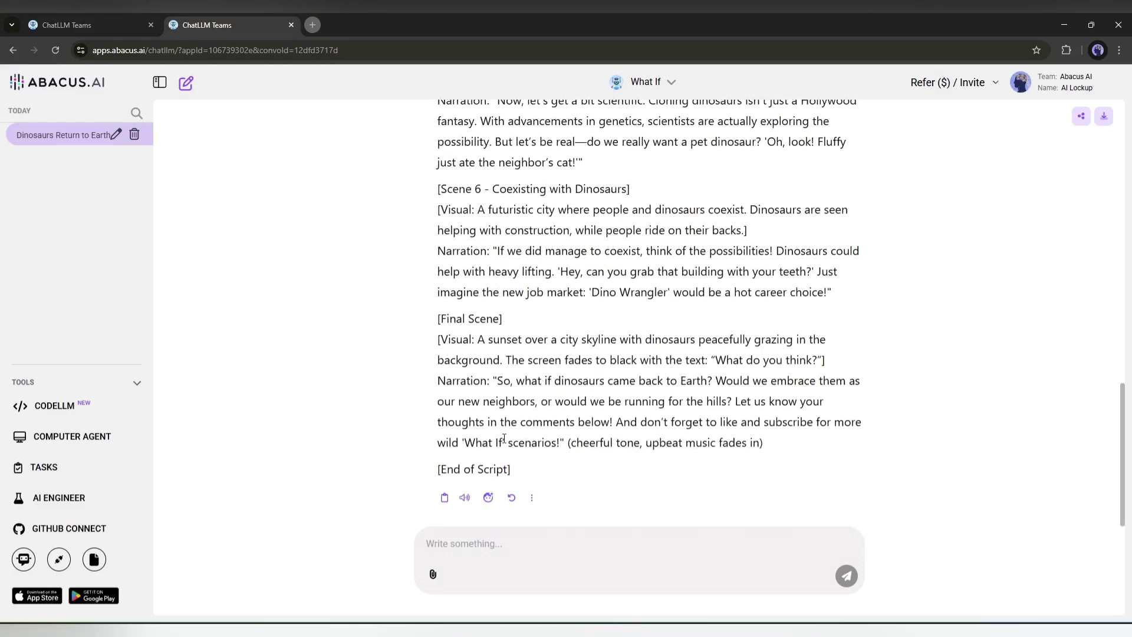
scroll(715, 498, "up", 6)
scroll(637, 495, "down", 6)
Browse the text-to-speech narration voices for the script, then close them.
left_click(463, 498)
left_click(475, 358)
scroll(647, 441, "down", 4)
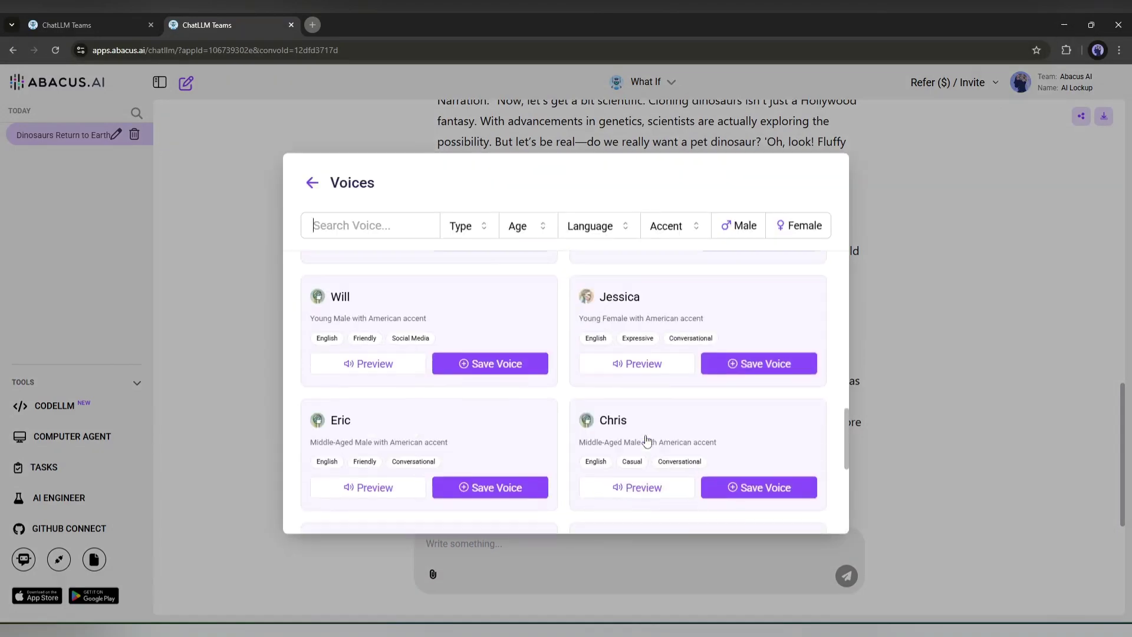
scroll(646, 441, "up", 3)
key("Escape")
key("Escape")
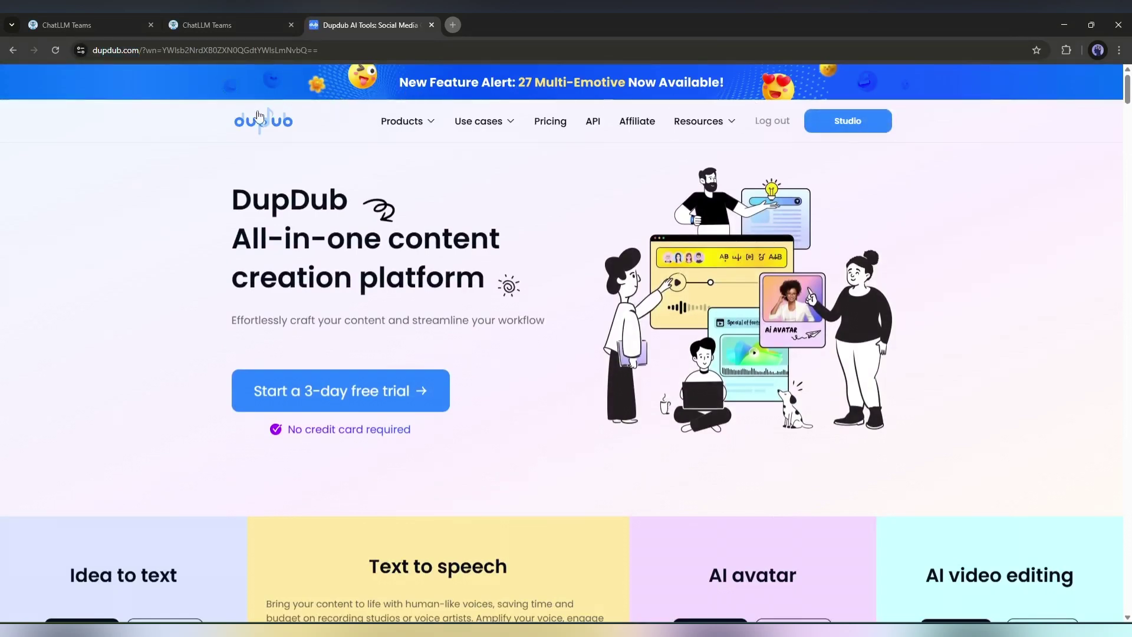
Scroll through the DupDub homepage to review its features.
scroll(255, 200, "down", 5)
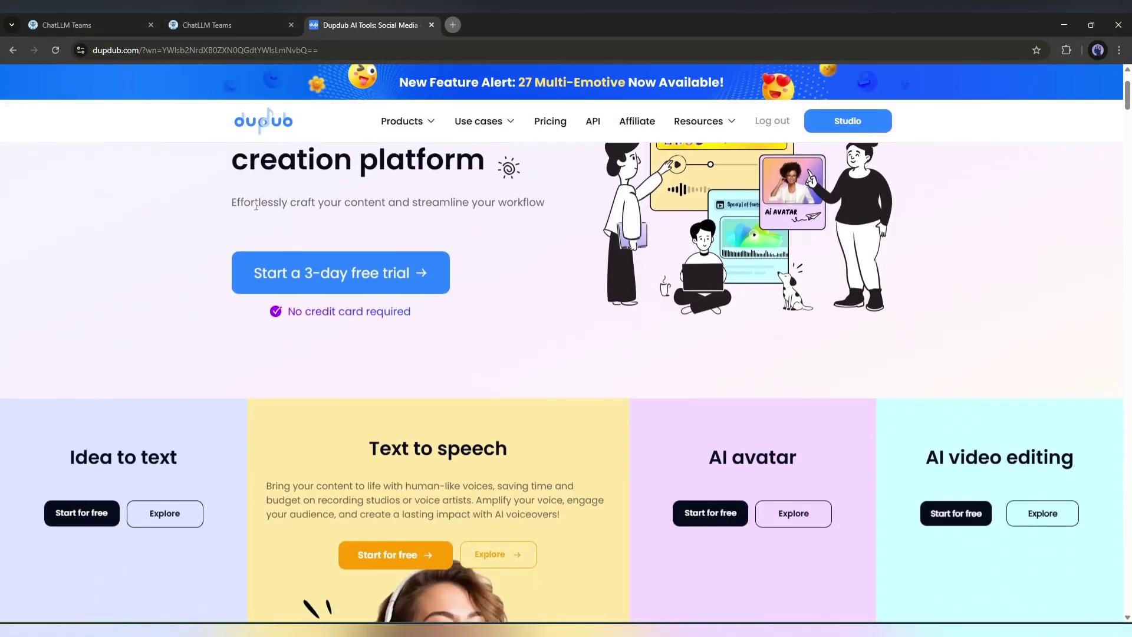
scroll(257, 209, "down", 4)
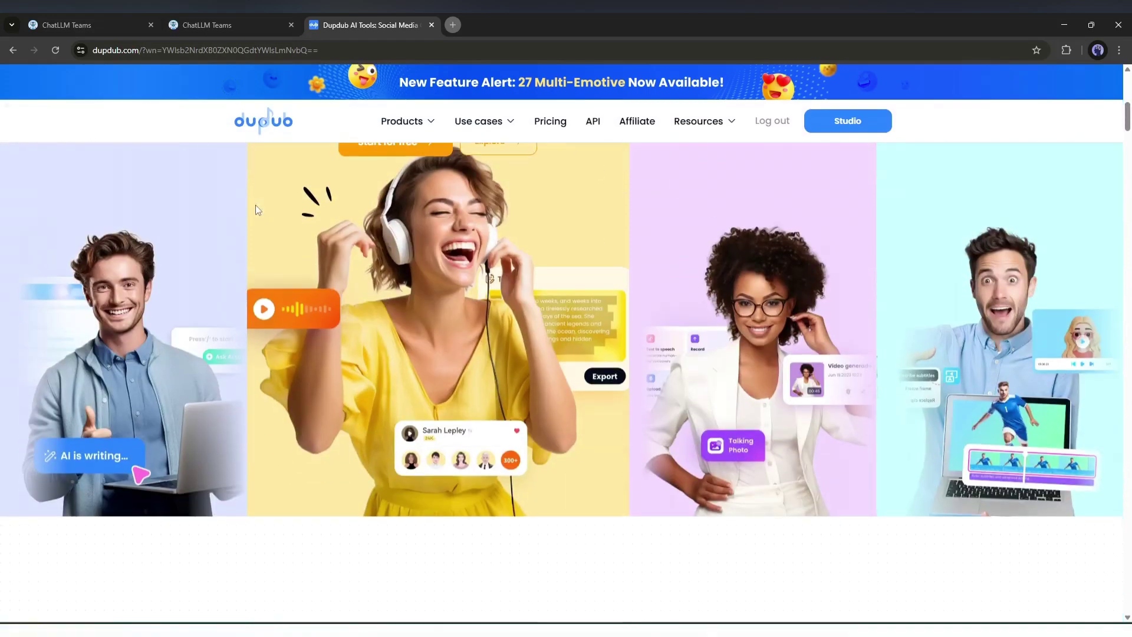
scroll(256, 204, "down", 5)
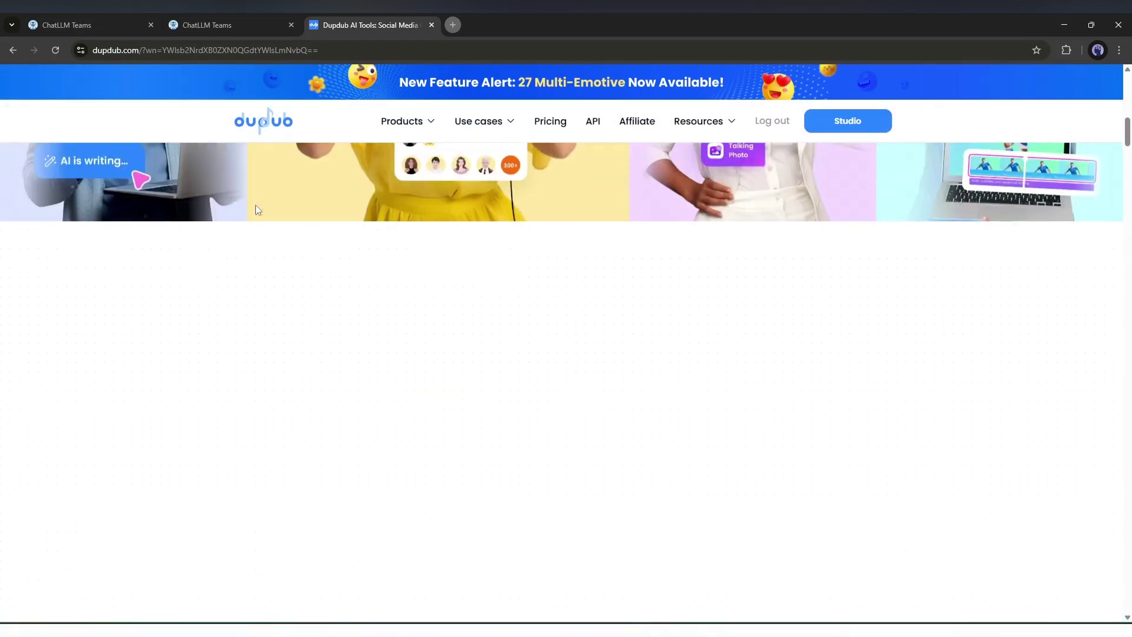
scroll(256, 204, "down", 2)
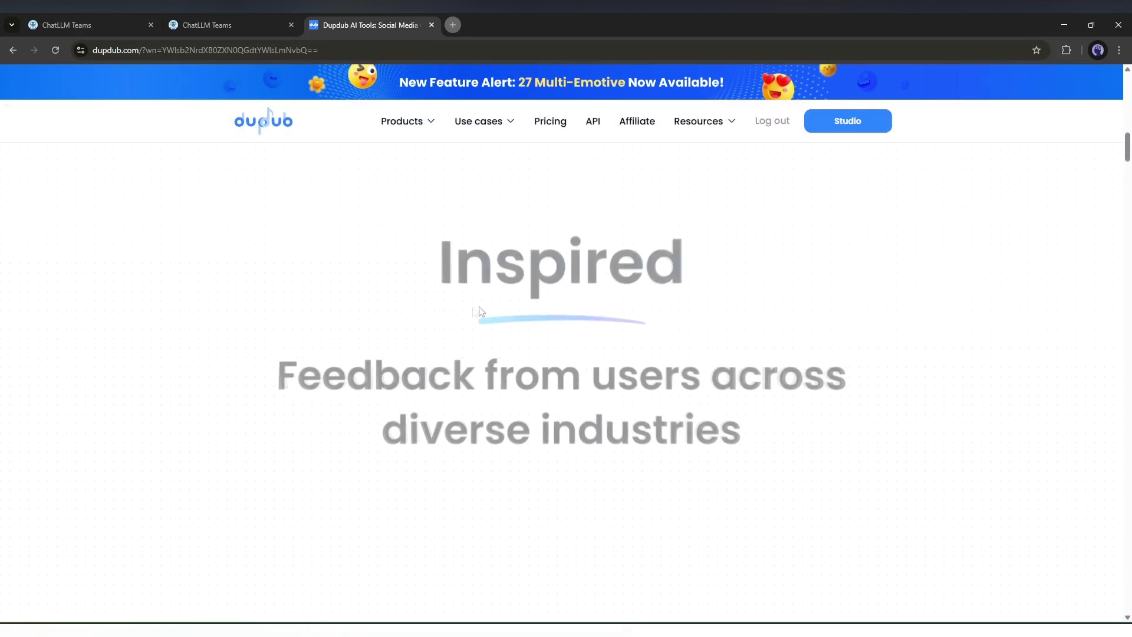
scroll(512, 305, "up", 2)
scroll(513, 306, "up", 5)
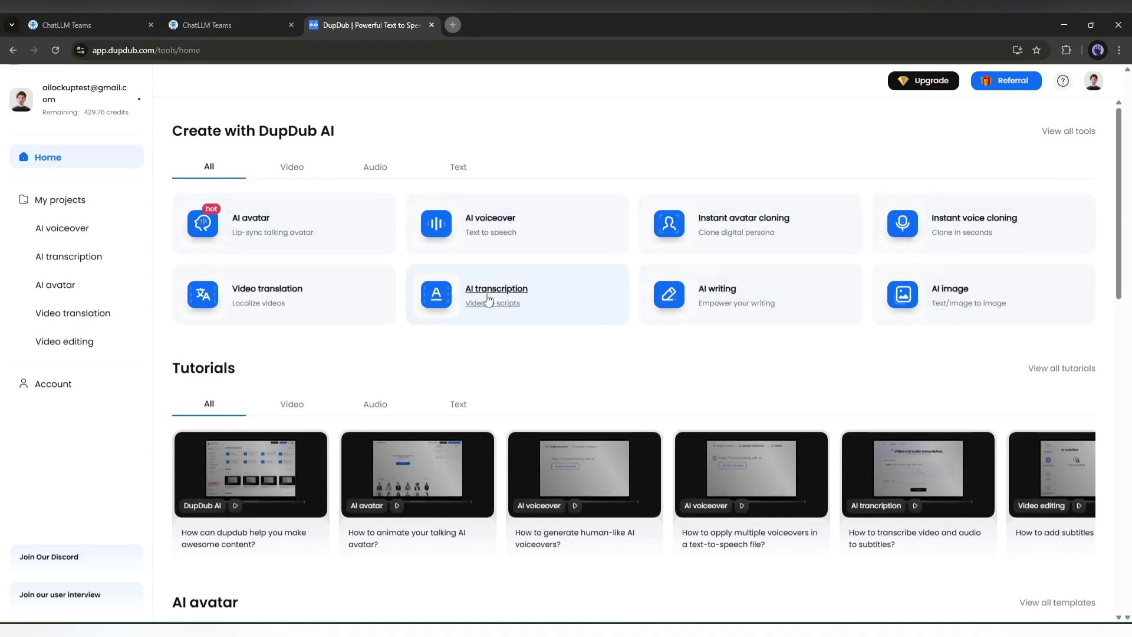
Open the AI voiceover editor and bring over the chatbot's whole dinosaur script.
left_click(488, 229)
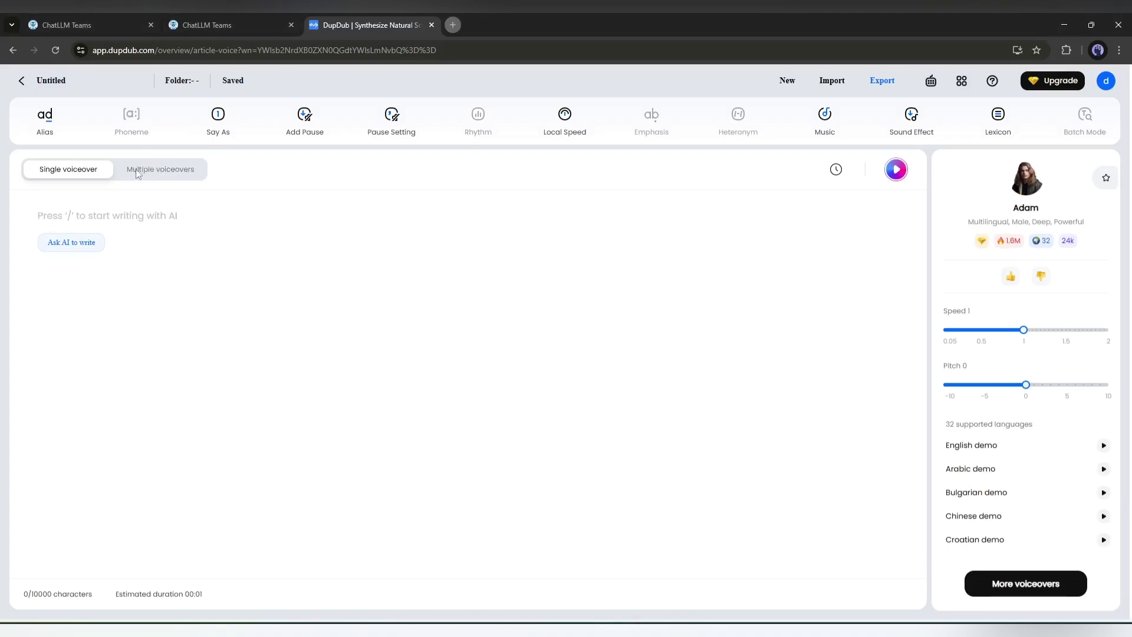
left_click(242, 14)
left_click_drag(768, 441, 500, 167)
left_click(371, 25)
Delete the Final Scene and Scene 6 headings with their Visual lines.
left_click_drag(106, 369, 25, 295)
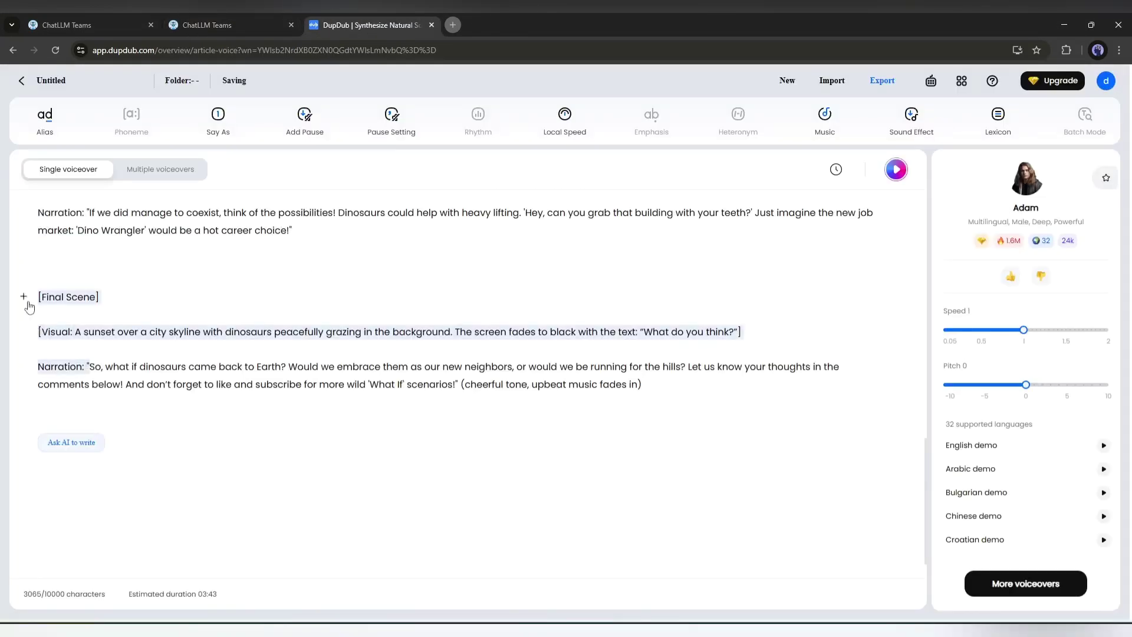
key("BackSpace")
left_click(40, 294)
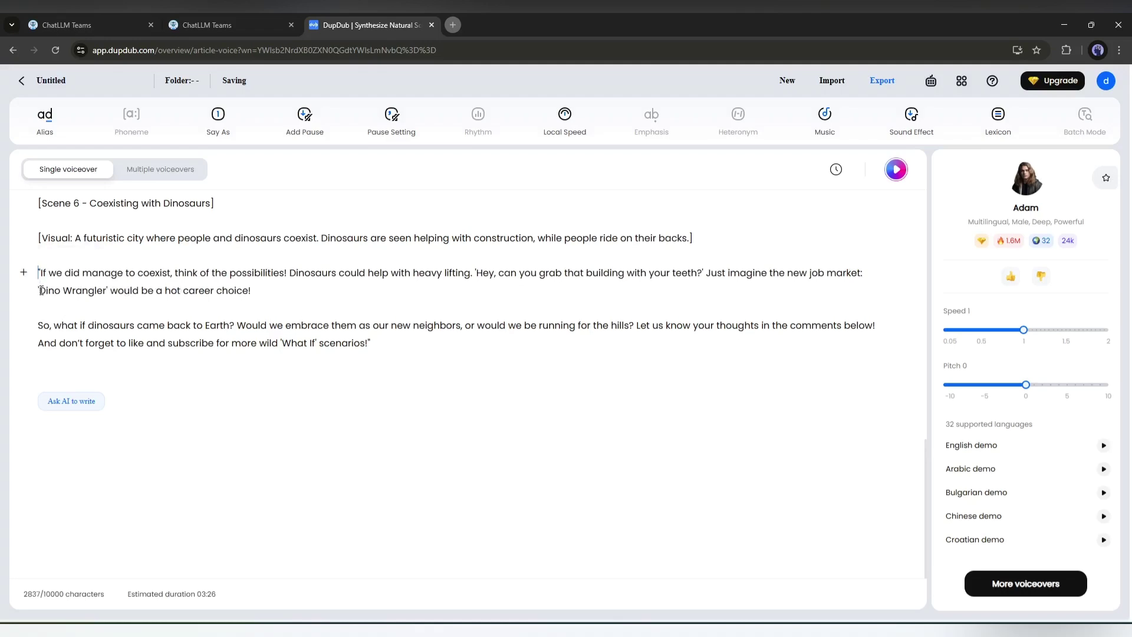
left_click_drag(696, 235, 38, 259)
key("BackSpace")
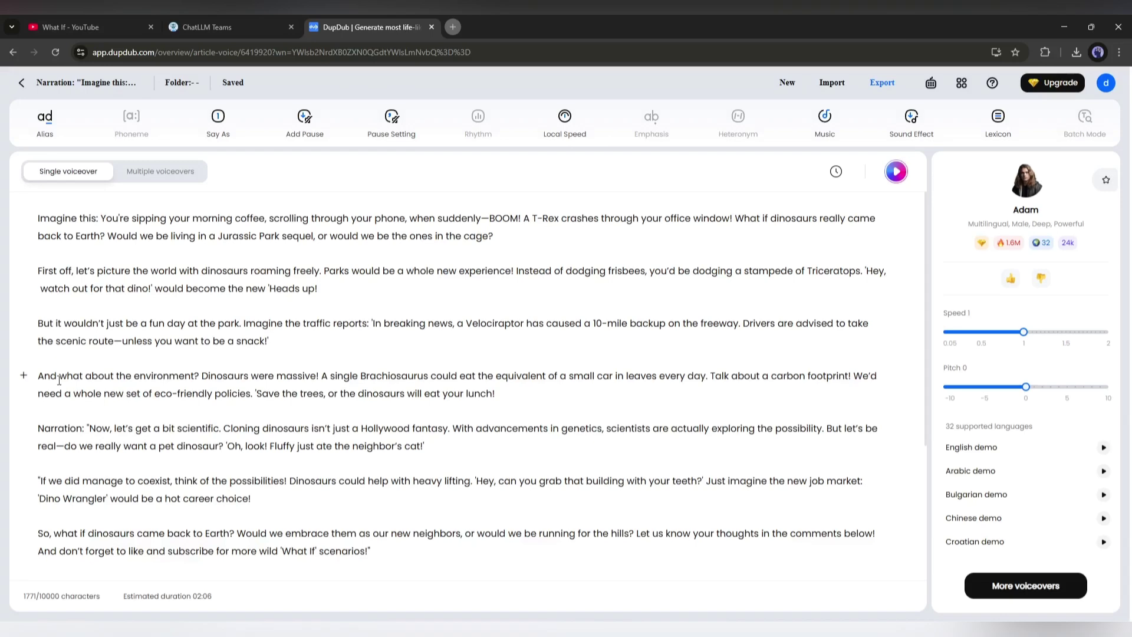
Try Multiple voiceovers, close the voice picker unchanged, and return to Single voiceover.
left_click(136, 174)
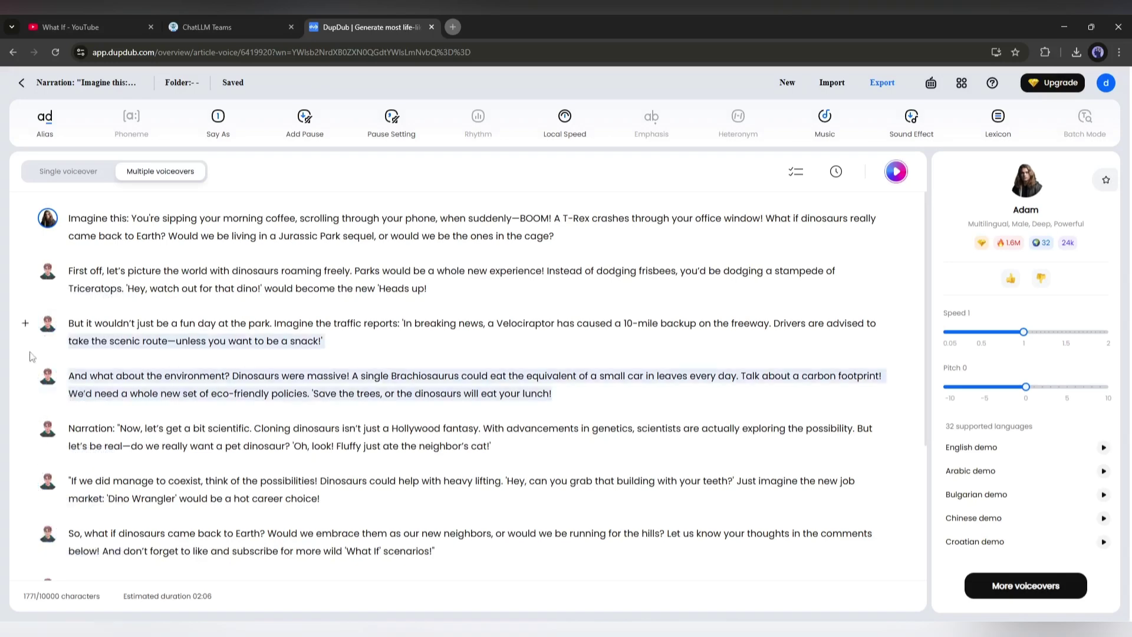
left_click(49, 324)
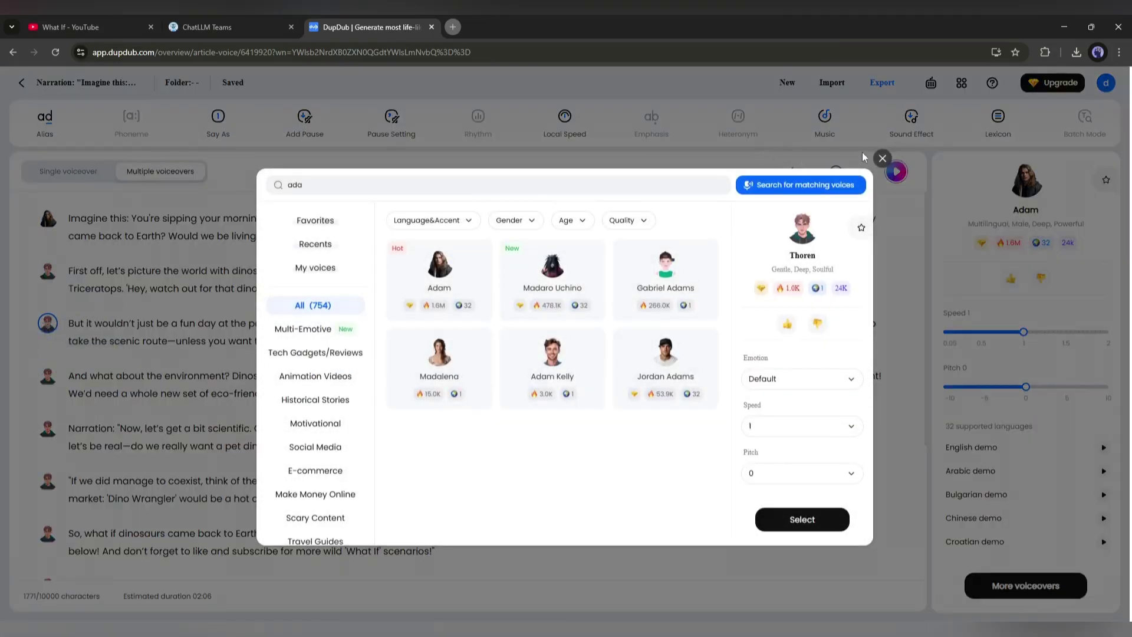
left_click(882, 158)
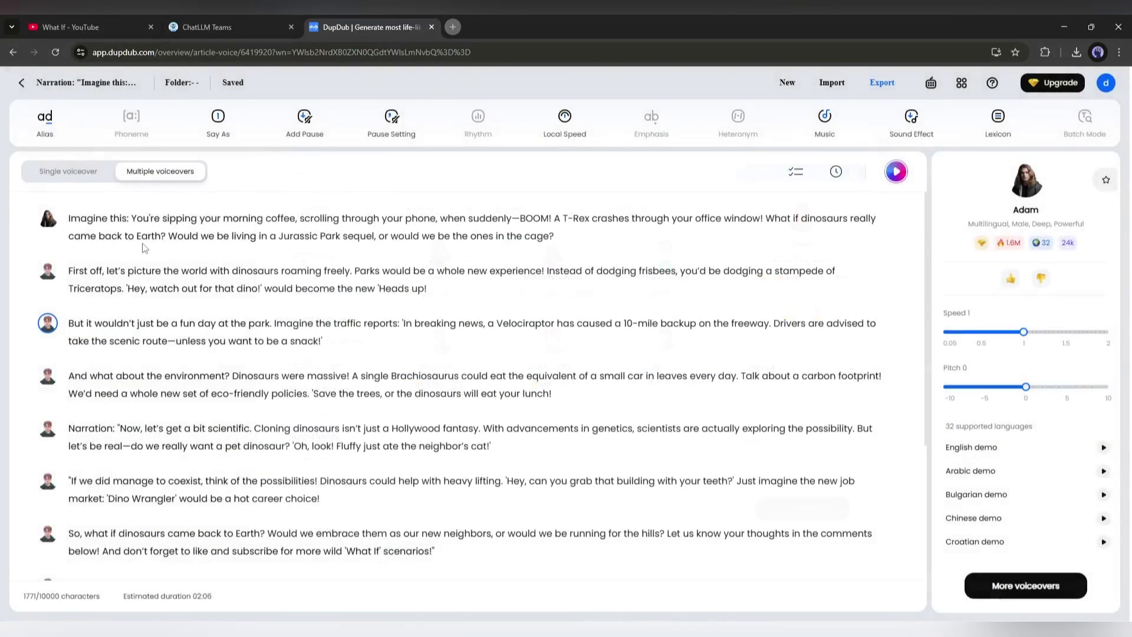
left_click(71, 171)
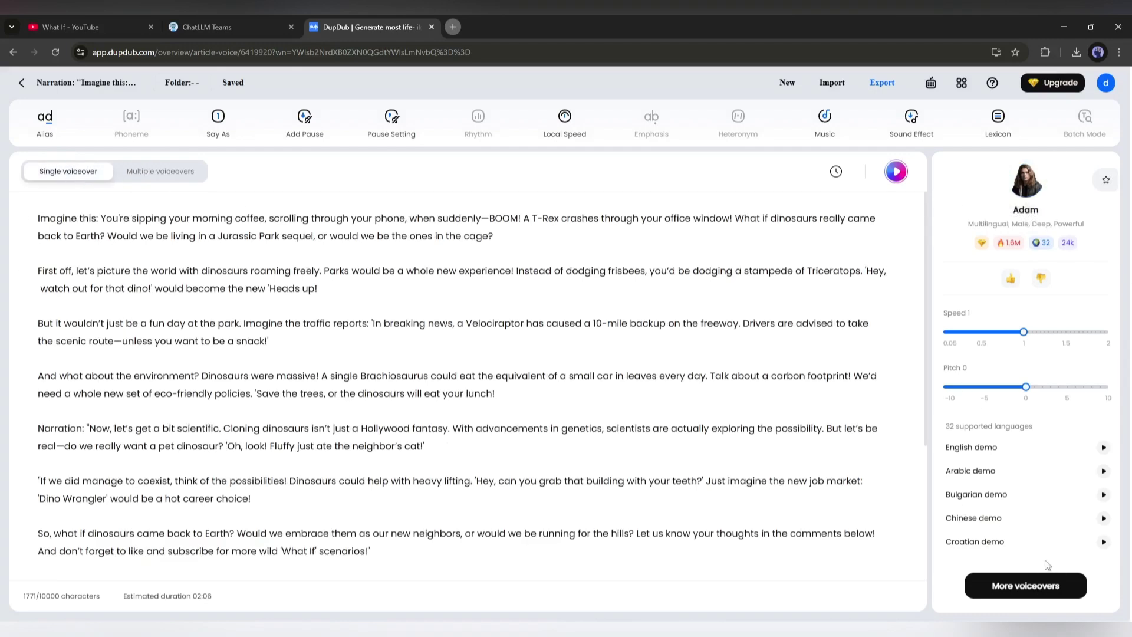
Browse the full voice library and switch to the Historical Stories category.
left_click(1033, 587)
scroll(566, 398, "down", 5)
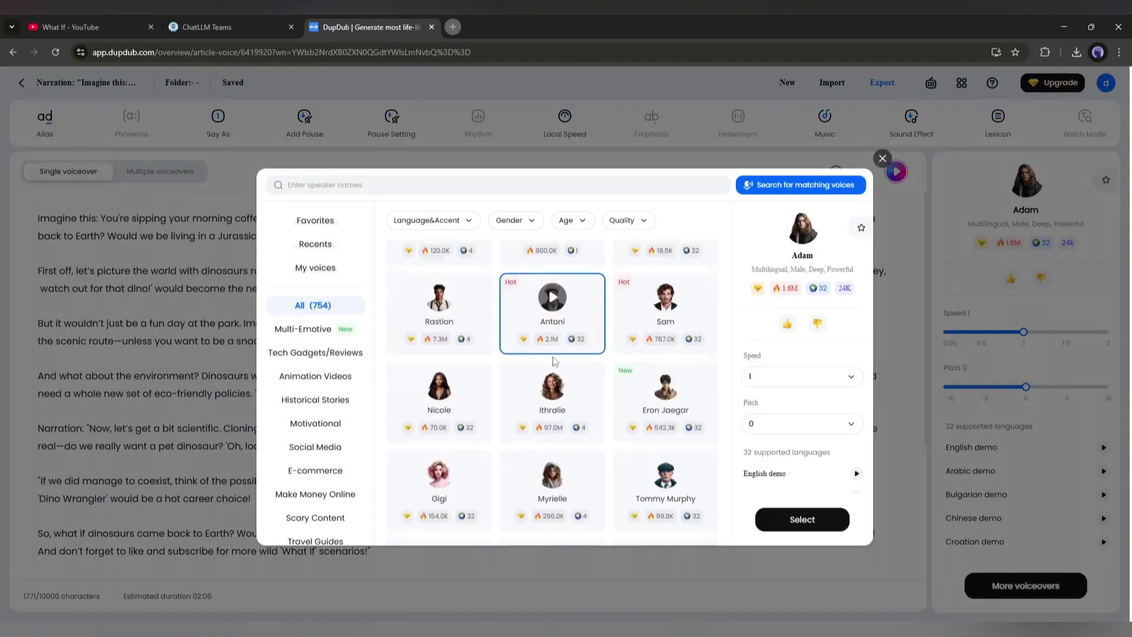
scroll(566, 398, "down", 5)
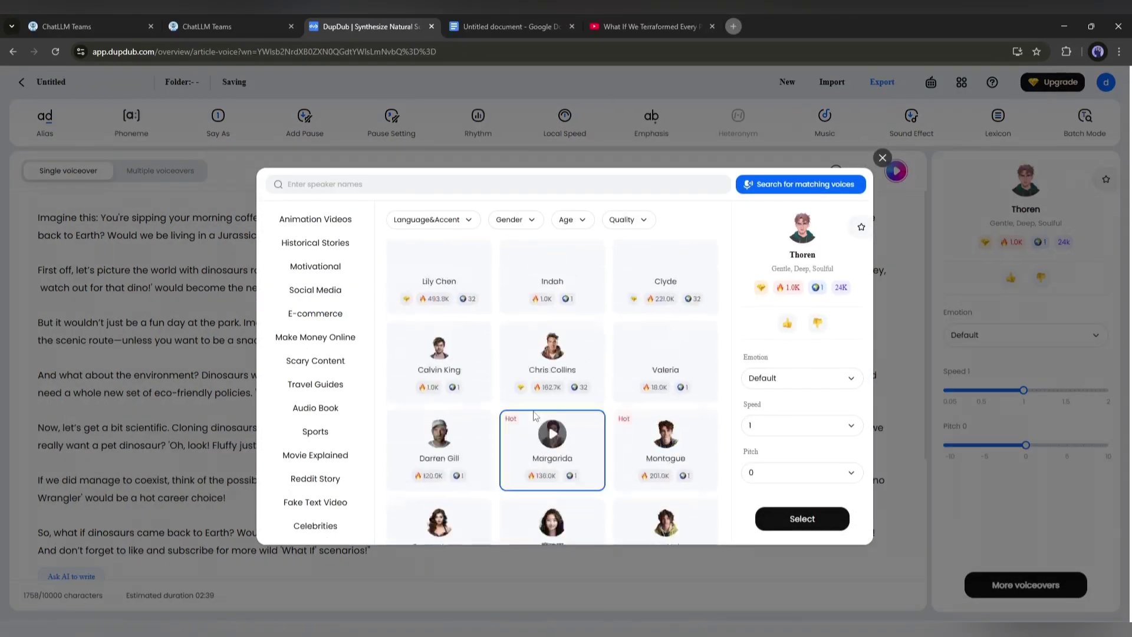
scroll(535, 415, "down", 3)
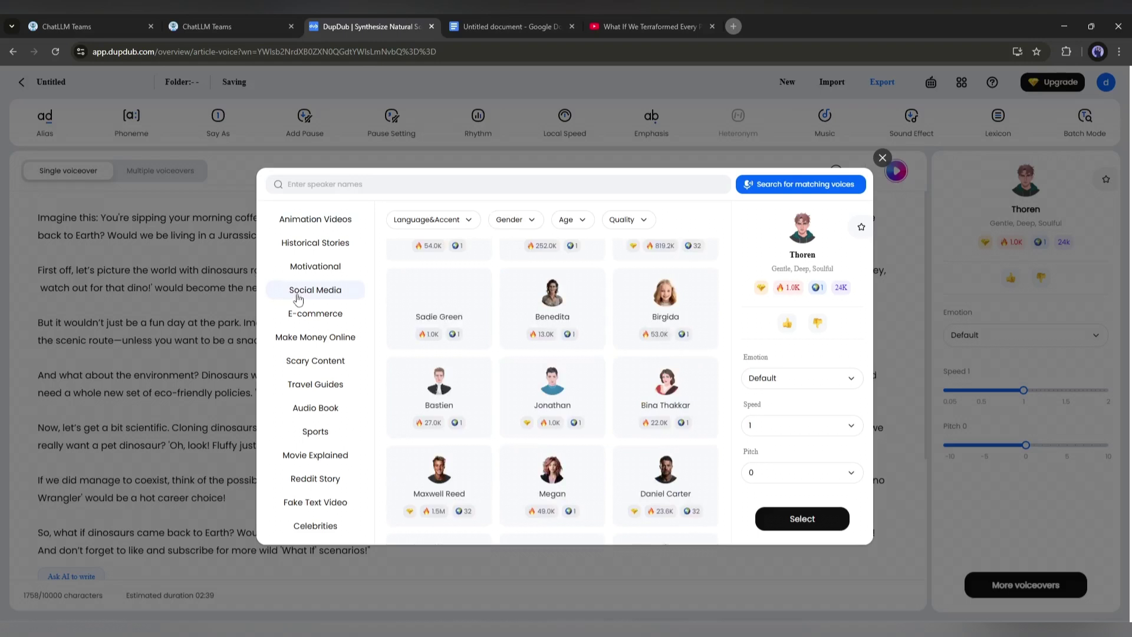
scroll(296, 295, "up", 3)
scroll(315, 236, "down", 3)
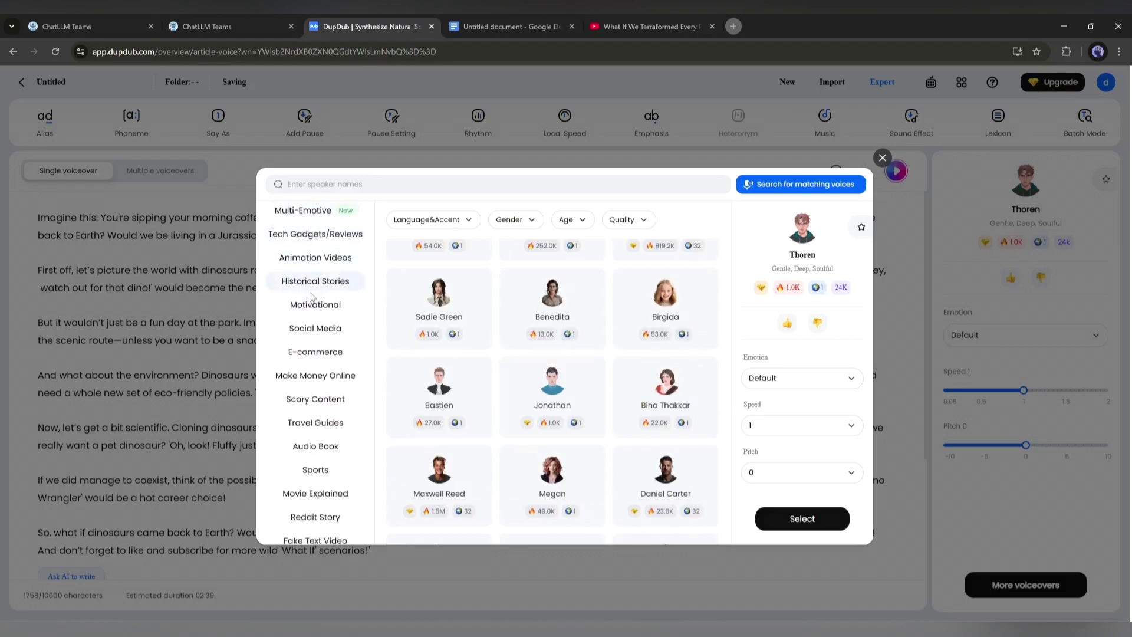
scroll(322, 348, "down", 1)
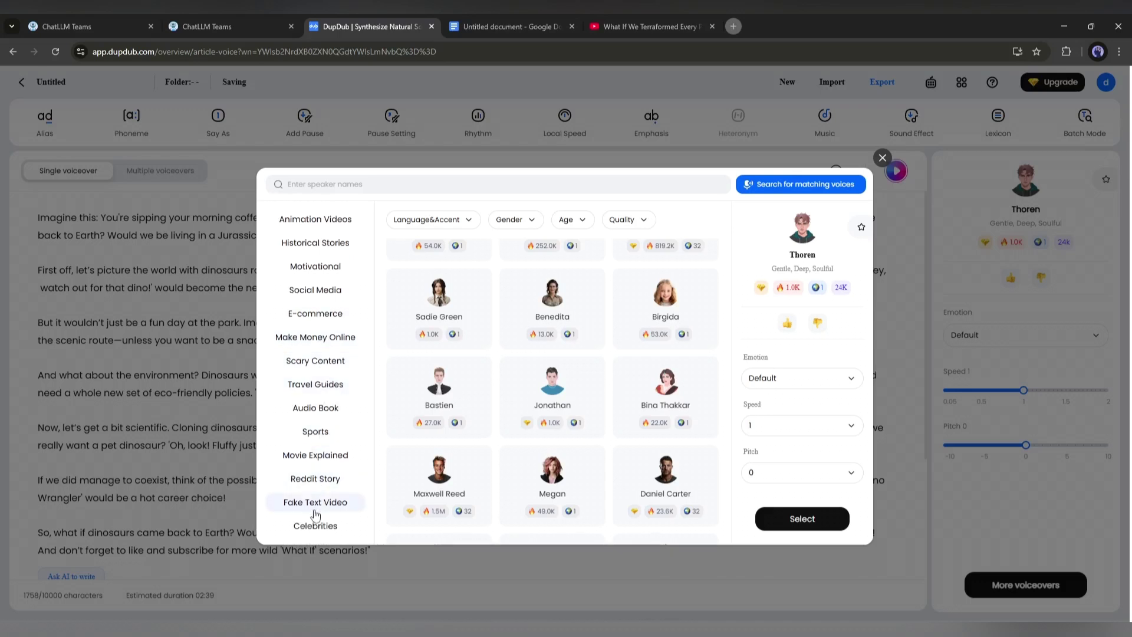
scroll(322, 483, "up", 2)
scroll(342, 353, "up", 1)
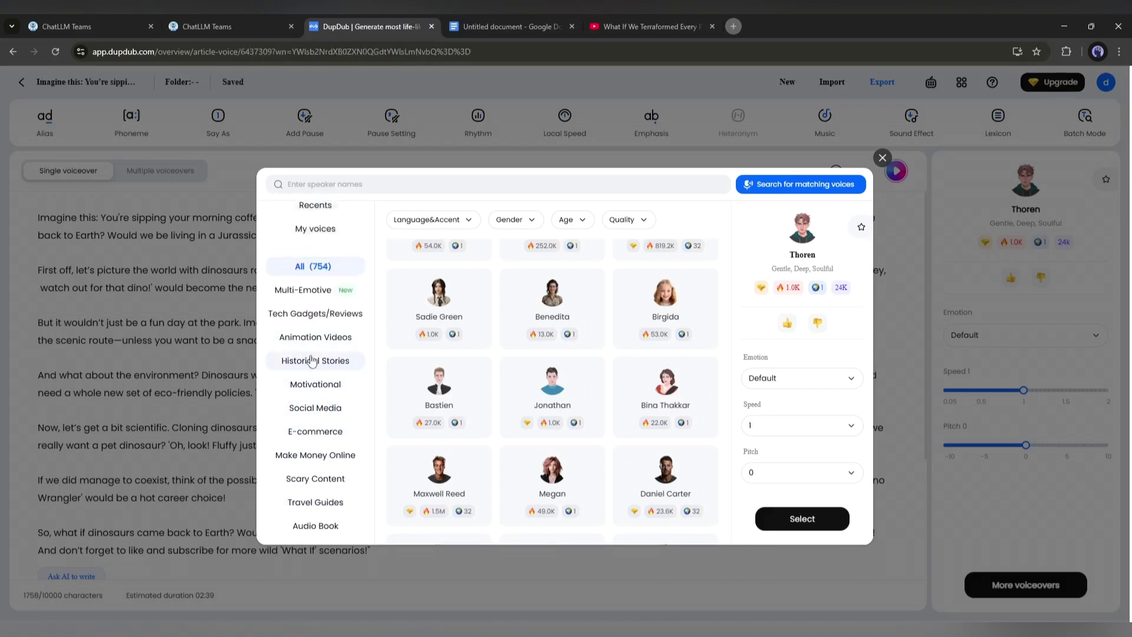
left_click(315, 359)
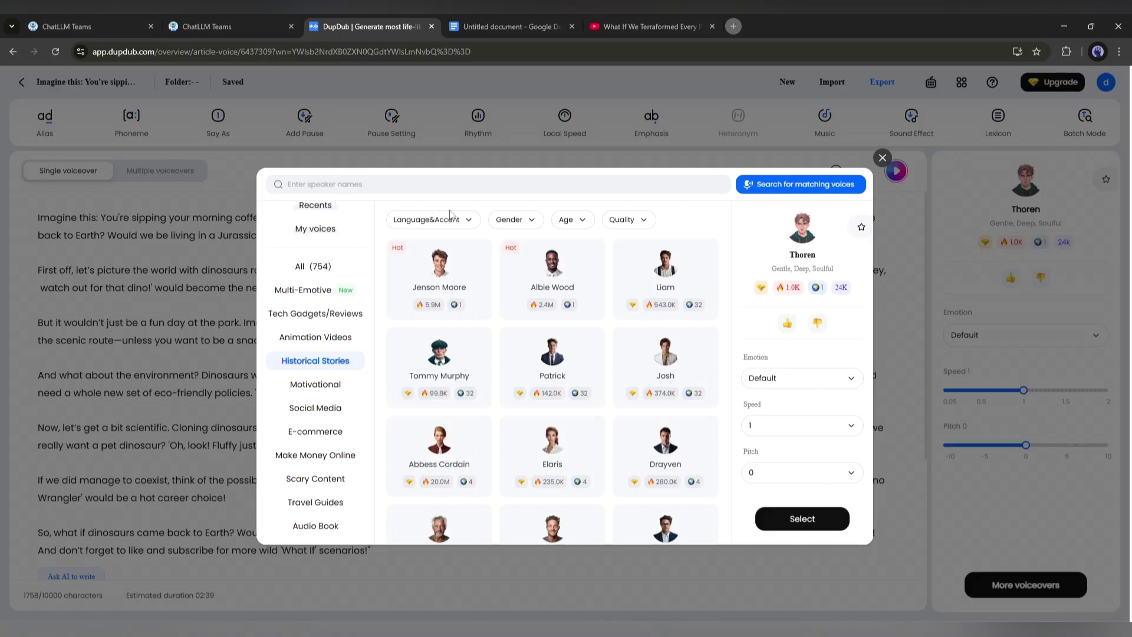
Filter voices to English & American accent, Male, Ultra quality.
left_click(433, 220)
scroll(431, 353, "down", 2)
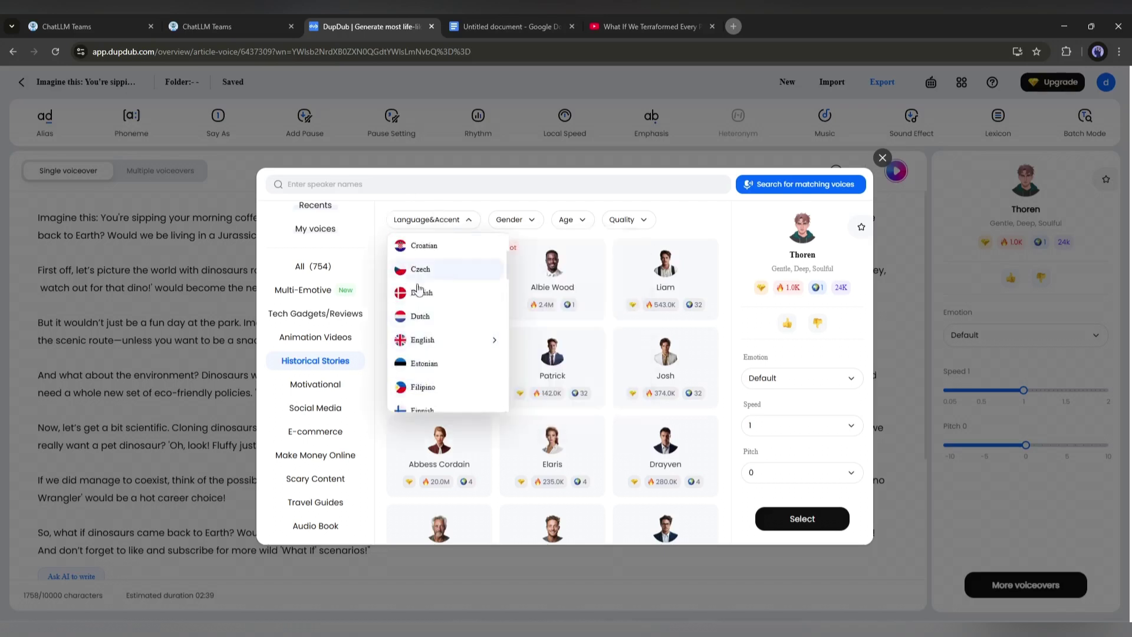
mouse_move(429, 336)
left_click(540, 269)
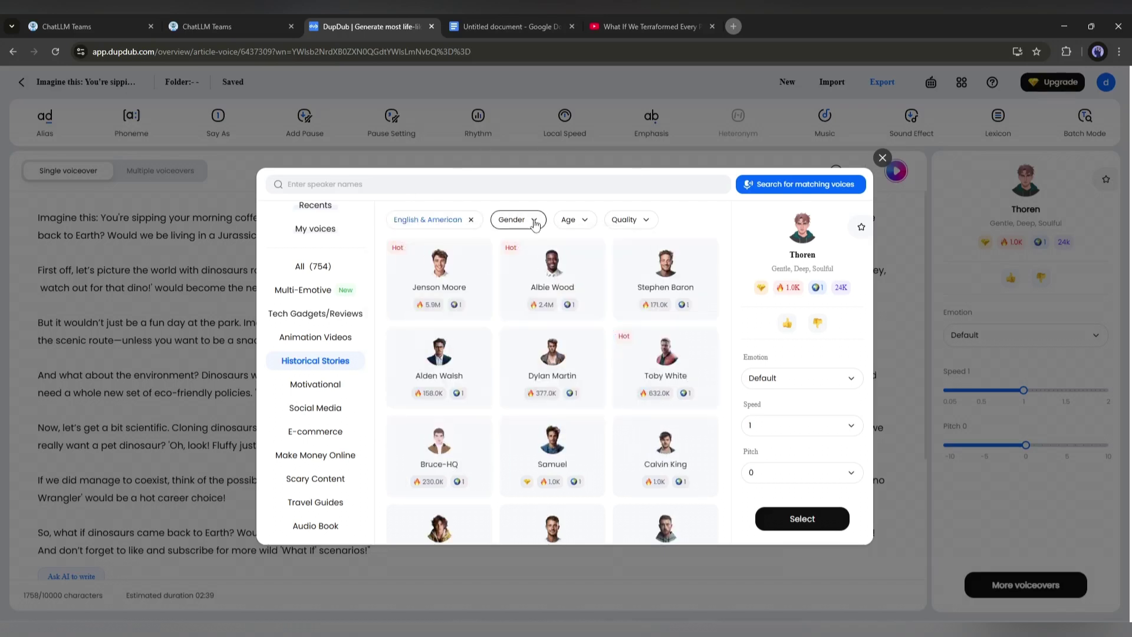
left_click(530, 221)
left_click(529, 272)
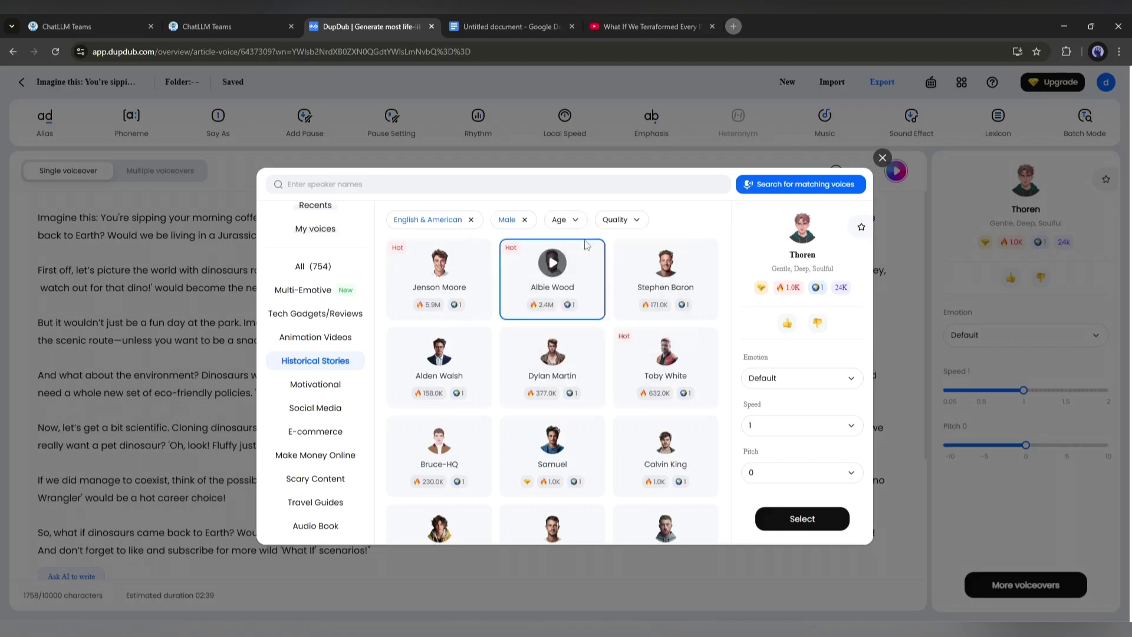
left_click(617, 224)
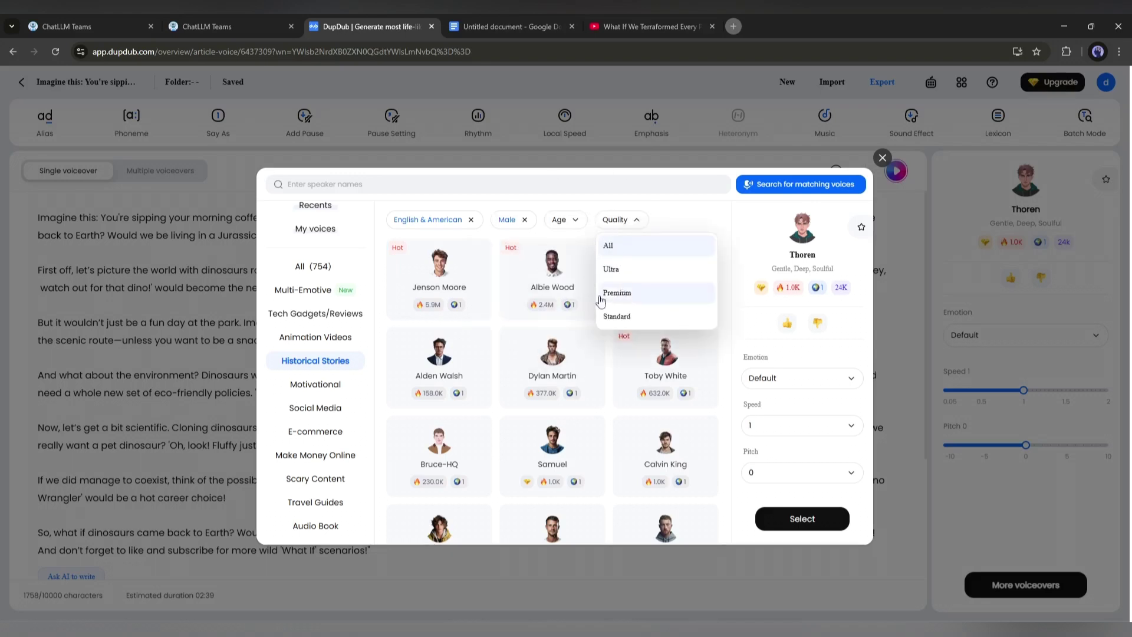
left_click(645, 272)
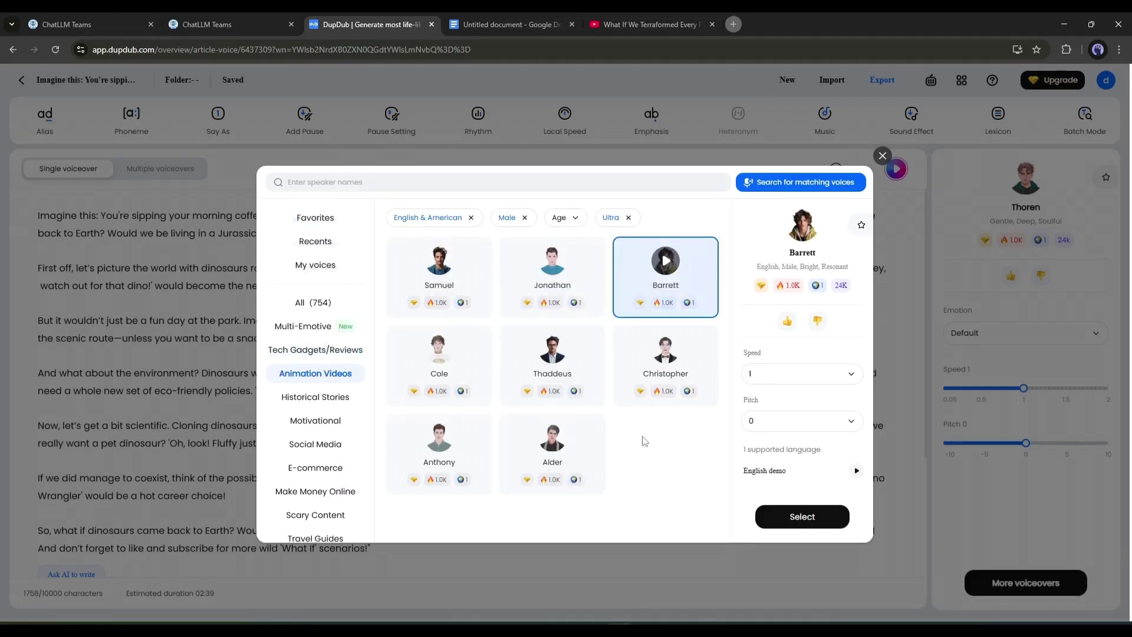
Preview the Alder, Anthony, Cole and Thoren voice samples.
left_click(558, 439)
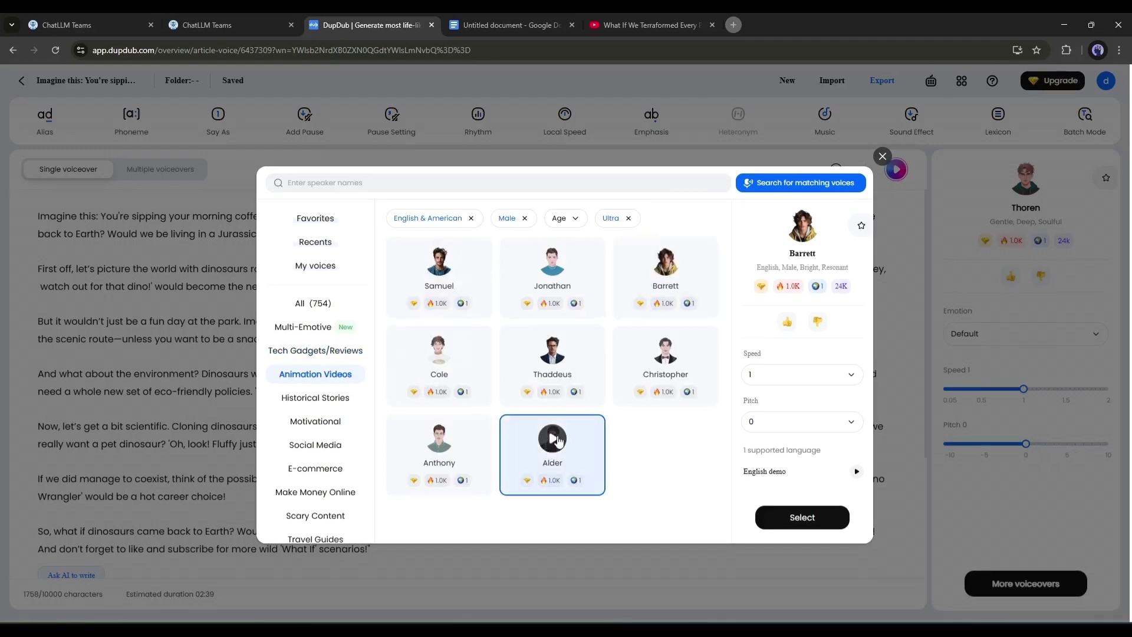
left_click(442, 439)
left_click(442, 364)
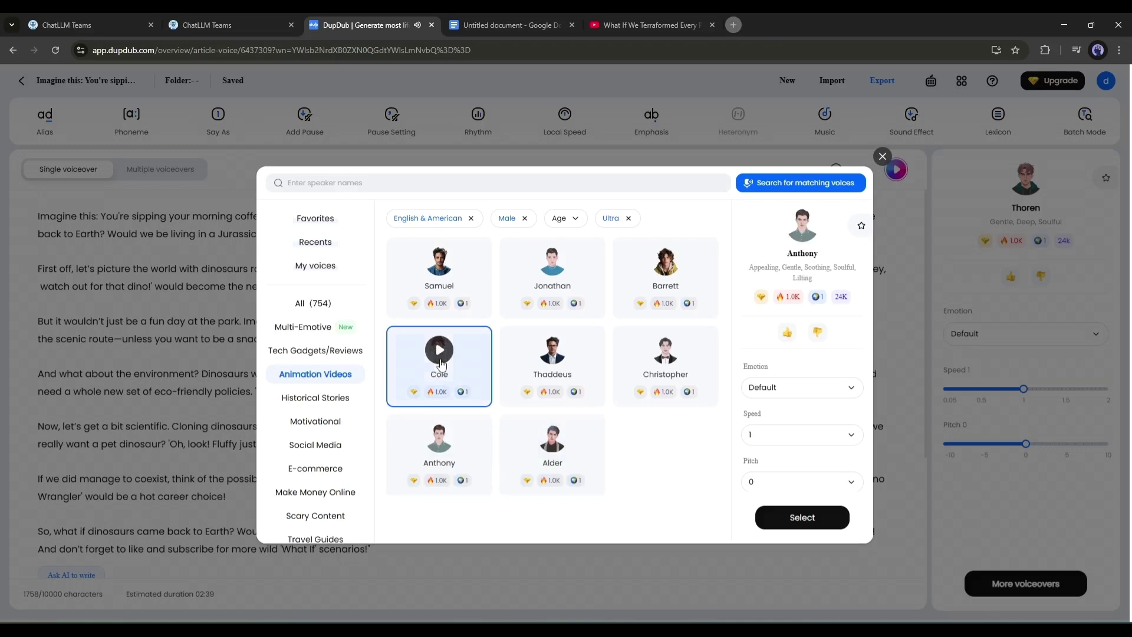
left_click(441, 364)
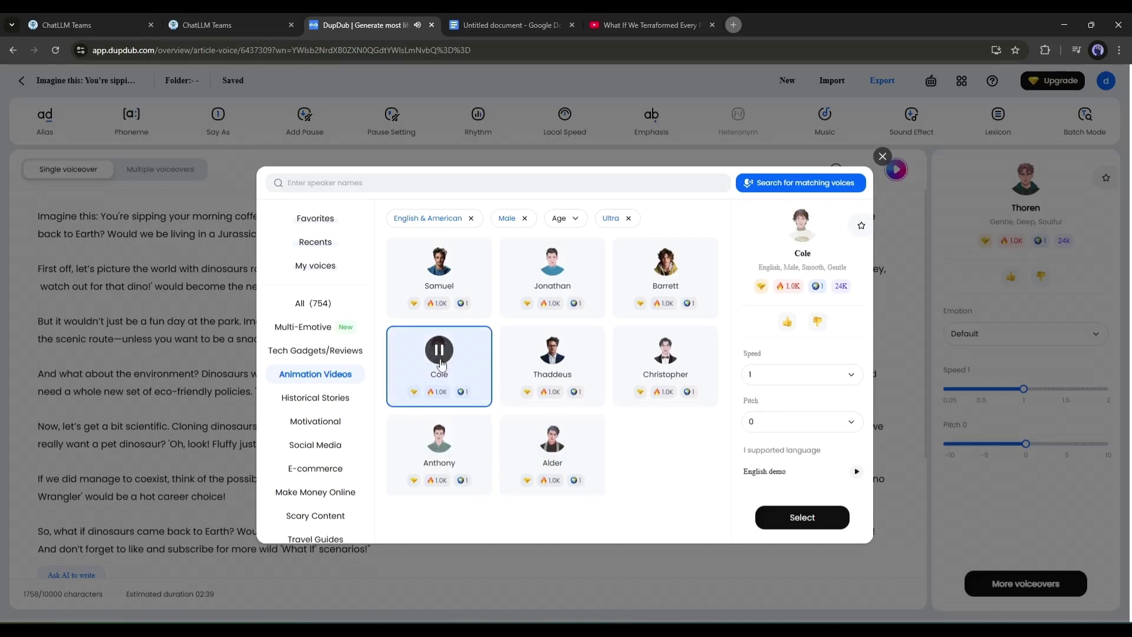
left_click(666, 439)
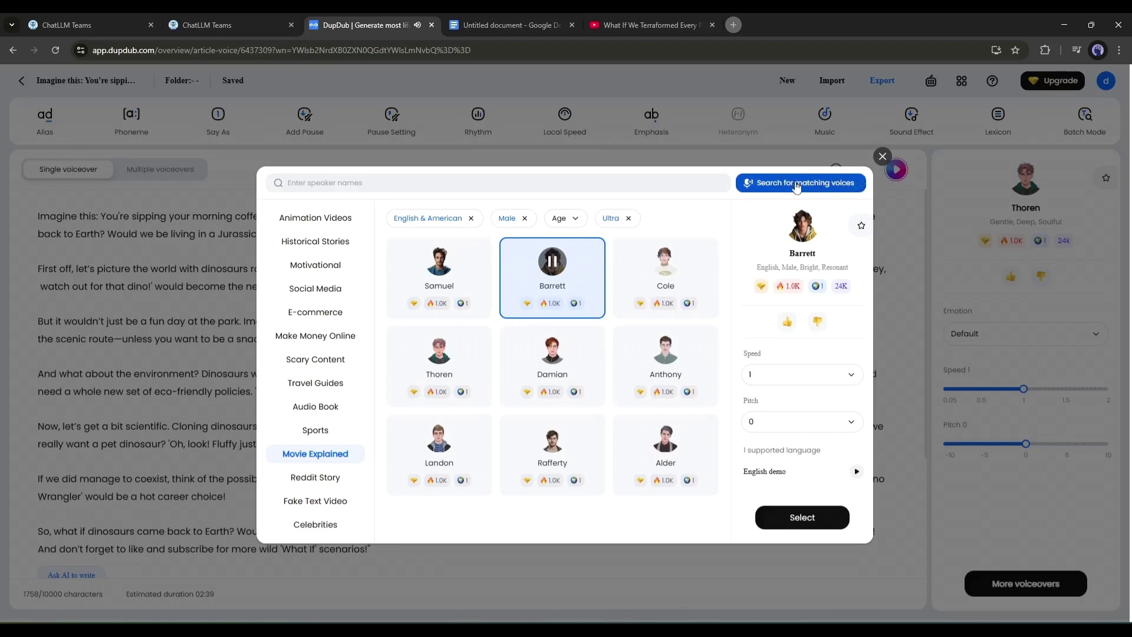
Match voices to the uploaded narration WAV and preview the Morton Roll and Anthony results.
left_click(807, 186)
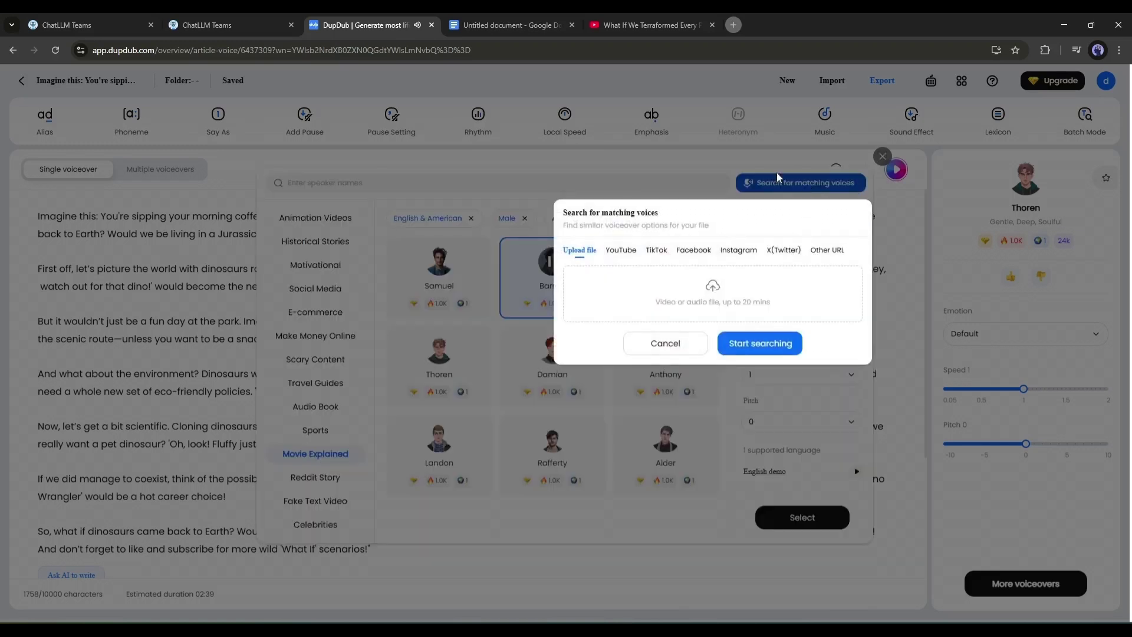
left_click(716, 295)
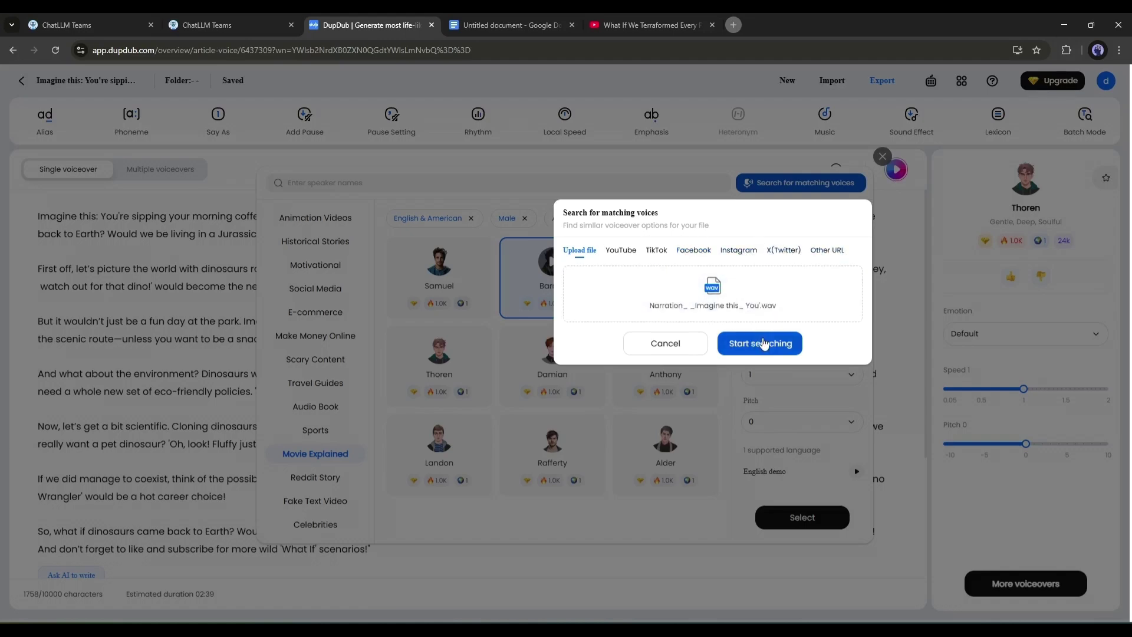
left_click(767, 343)
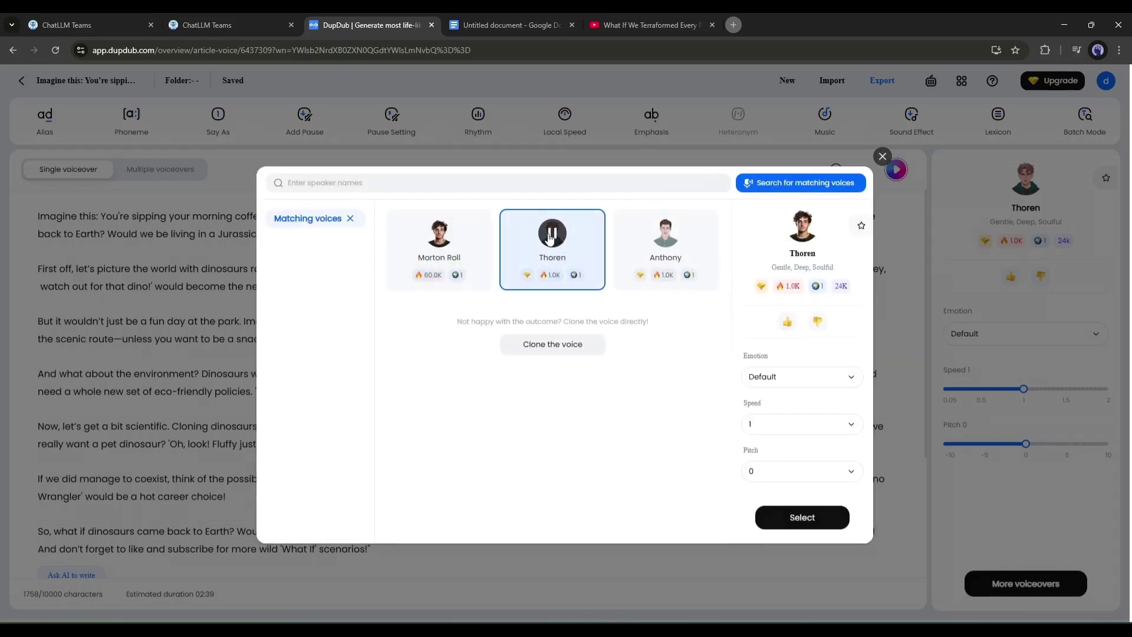
left_click(441, 236)
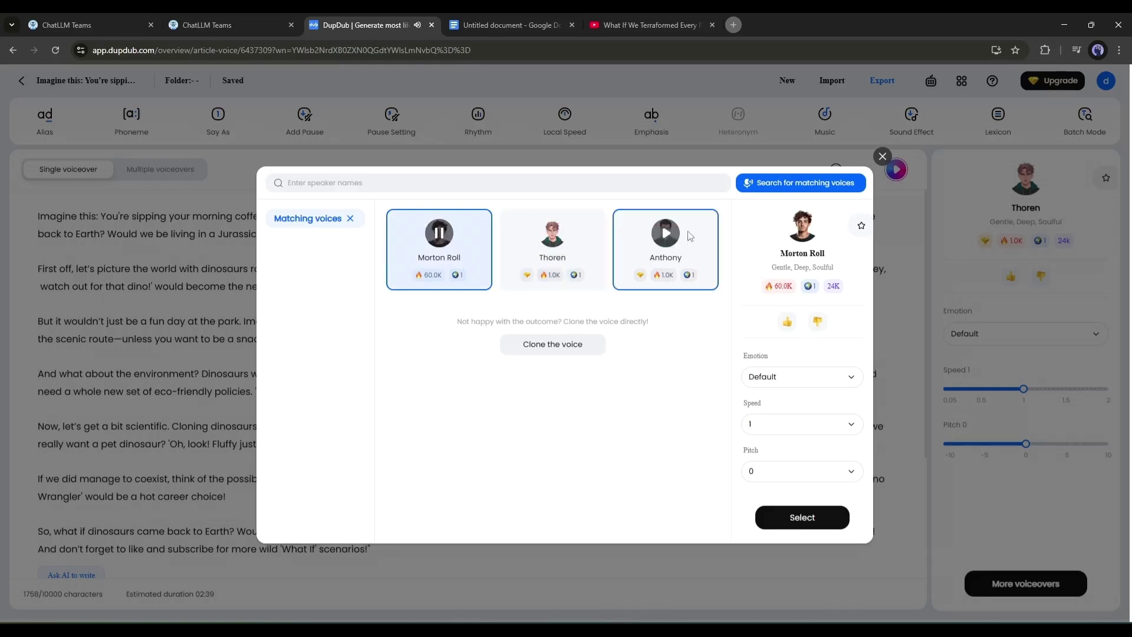
left_click(664, 234)
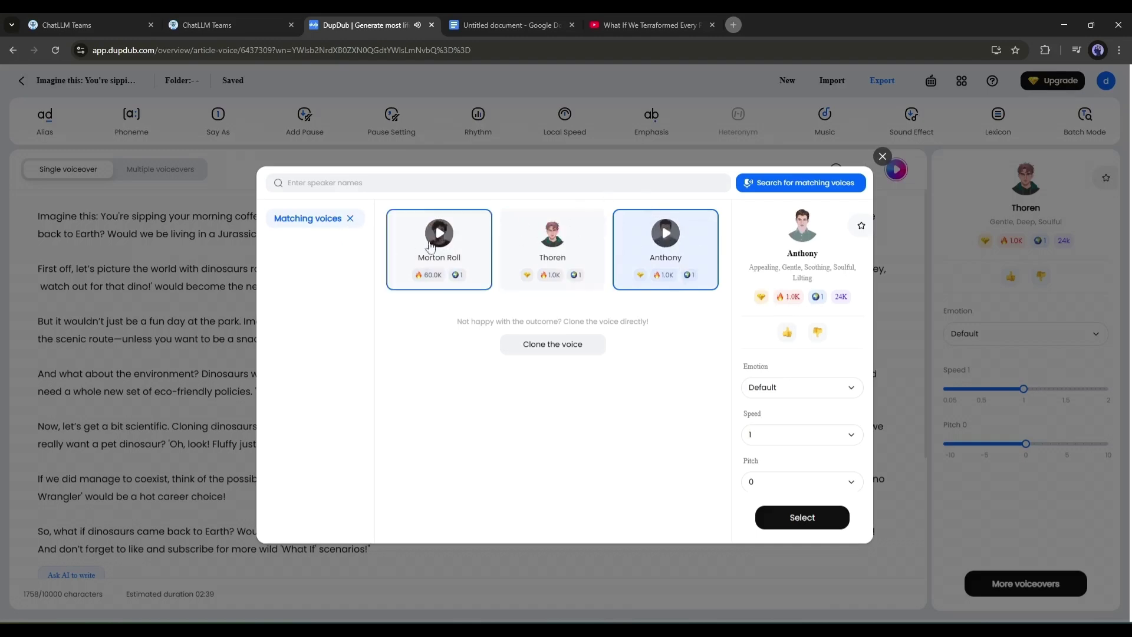
Clear the Matching voices filter, browse My voices, and abandon adding a custom voice.
left_click(350, 219)
left_click(339, 270)
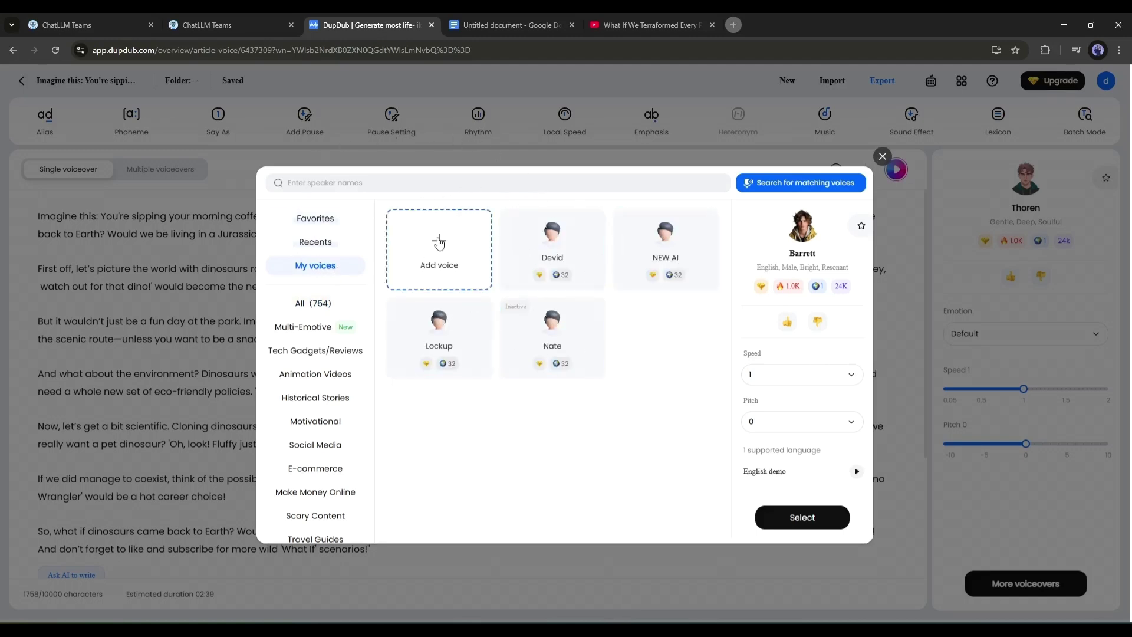
left_click(438, 242)
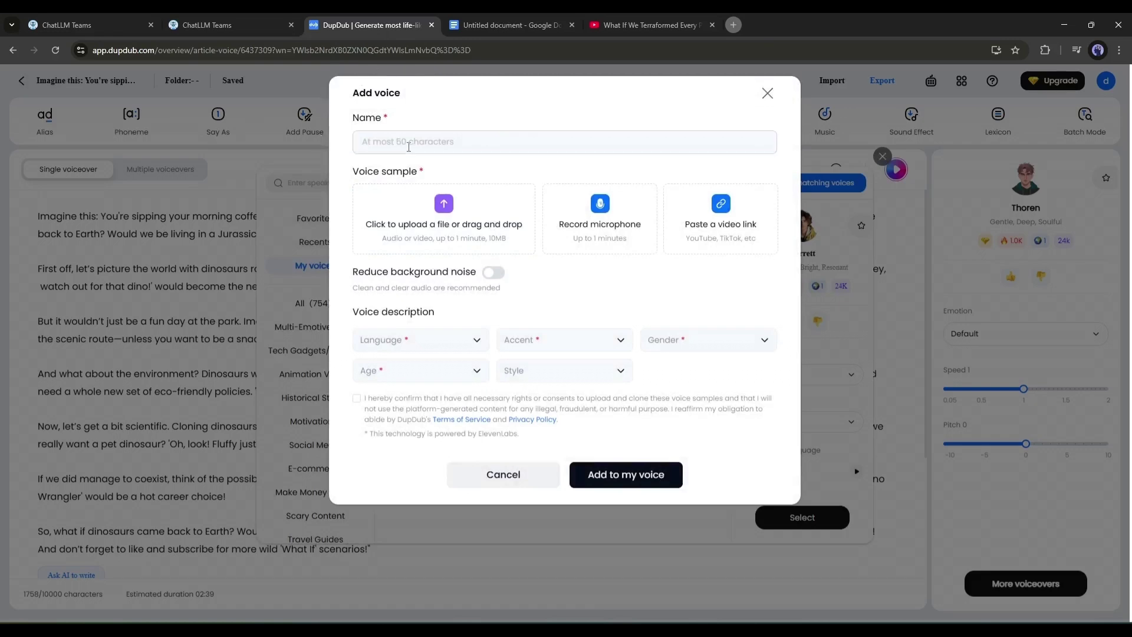
left_click(416, 145)
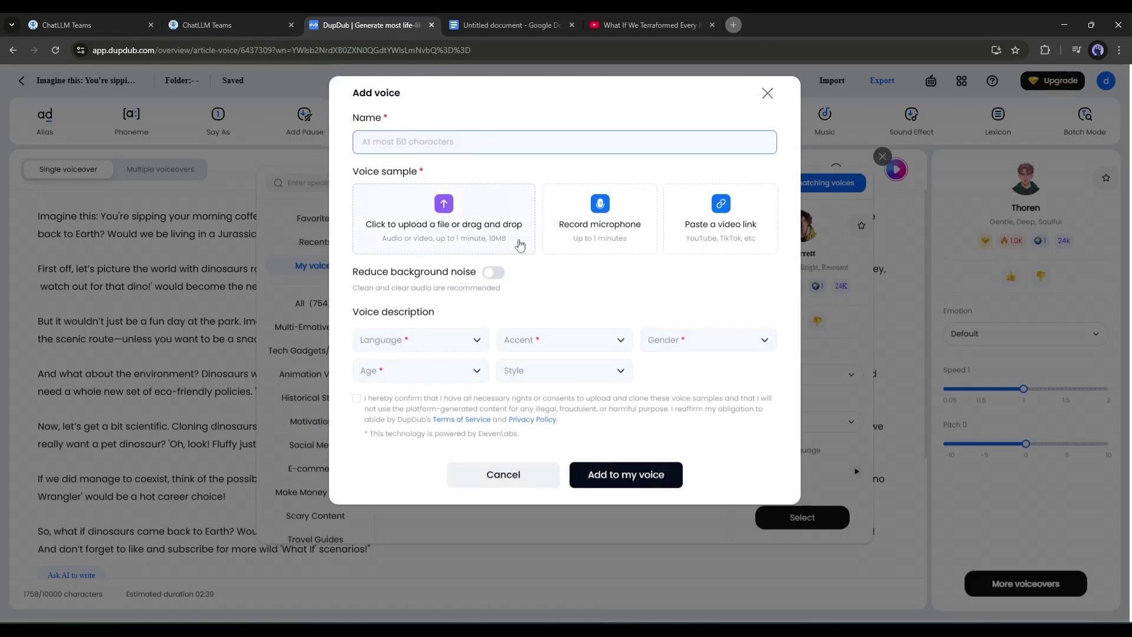
mouse_move(669, 238)
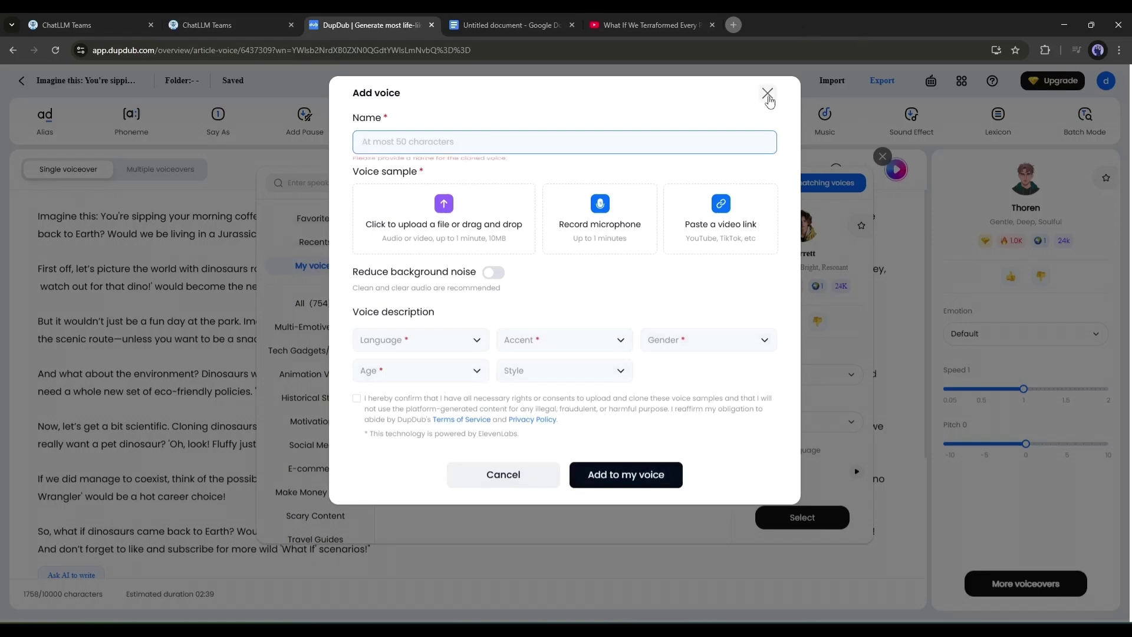
left_click(767, 94)
Pick Thoren from all 754 voices as the narrator for the script.
left_click(340, 378)
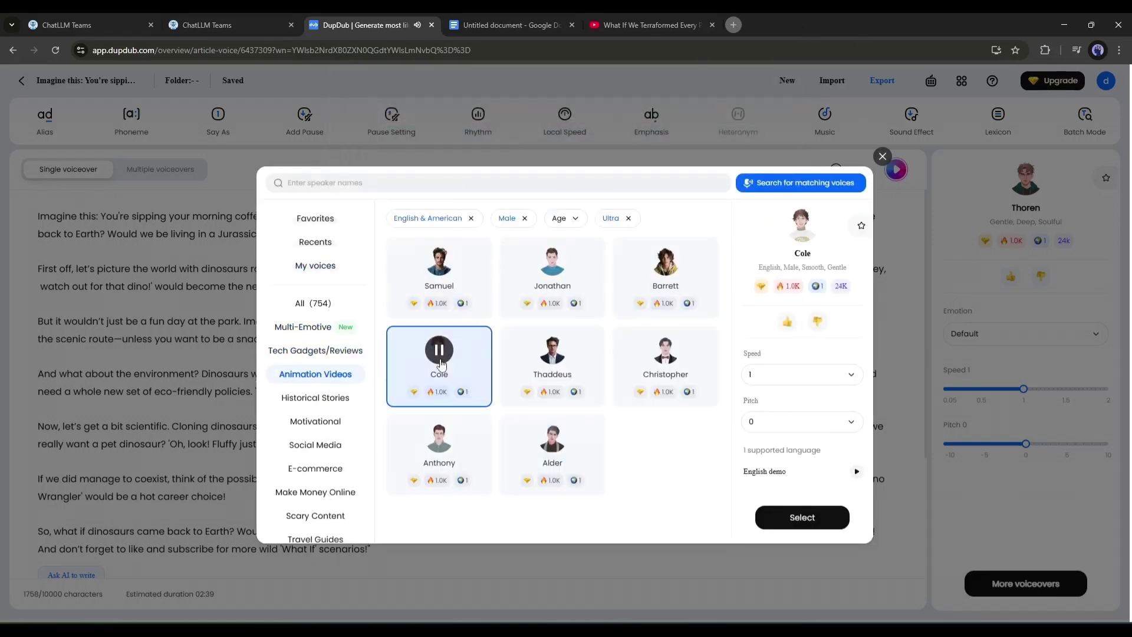
left_click(313, 303)
left_click(665, 445)
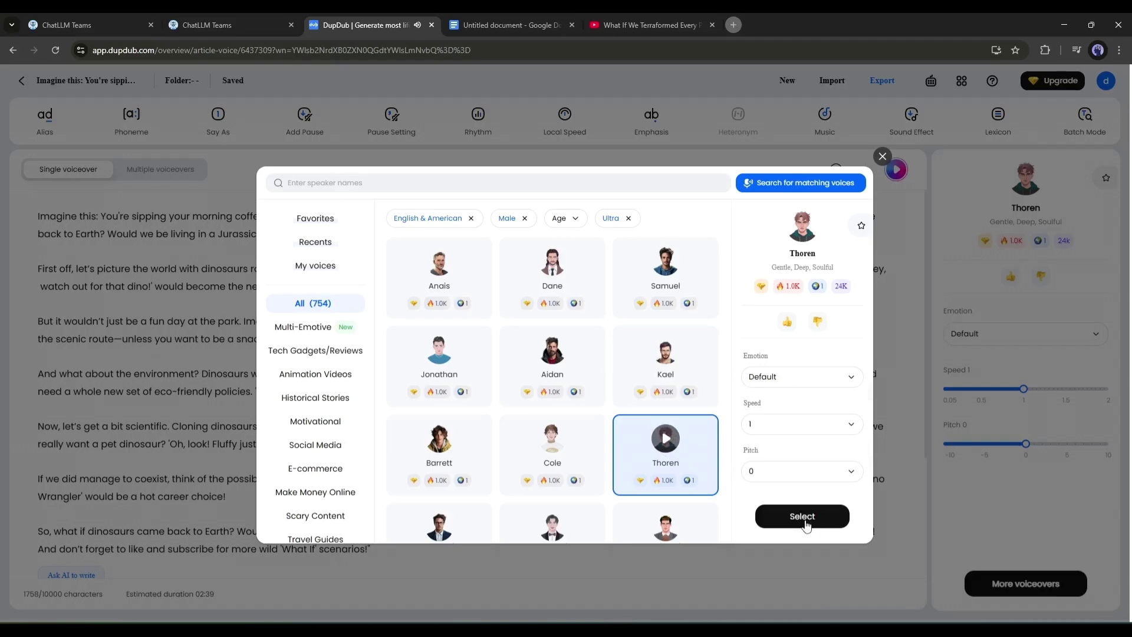
left_click(802, 516)
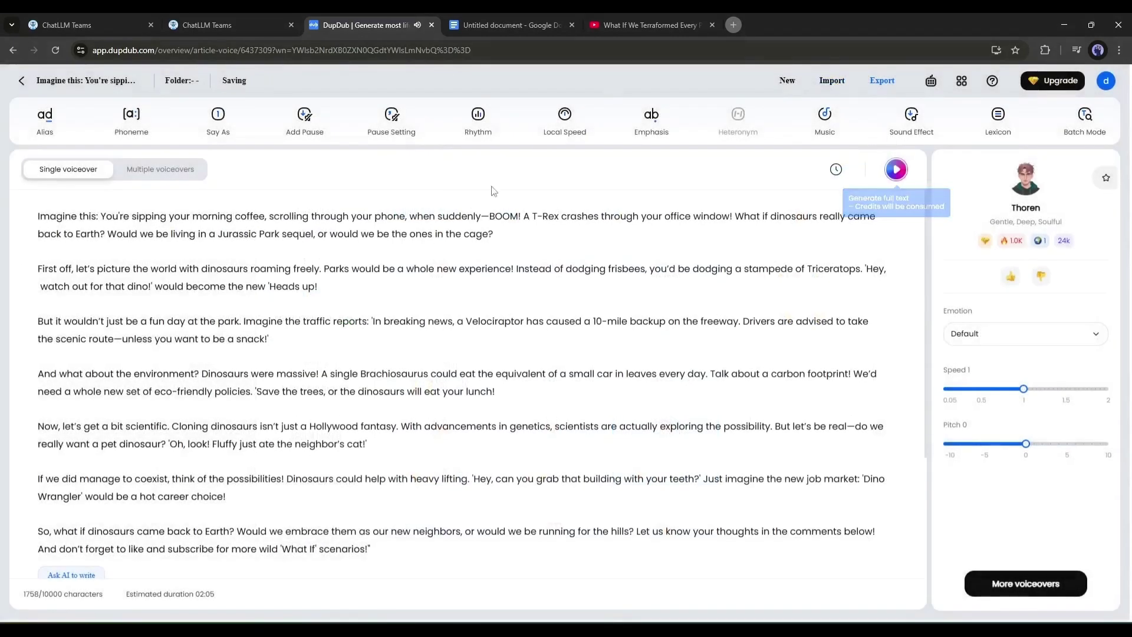
Generate Thoren's full narration, preview its opening, and export the audio as WAV.
left_click(897, 174)
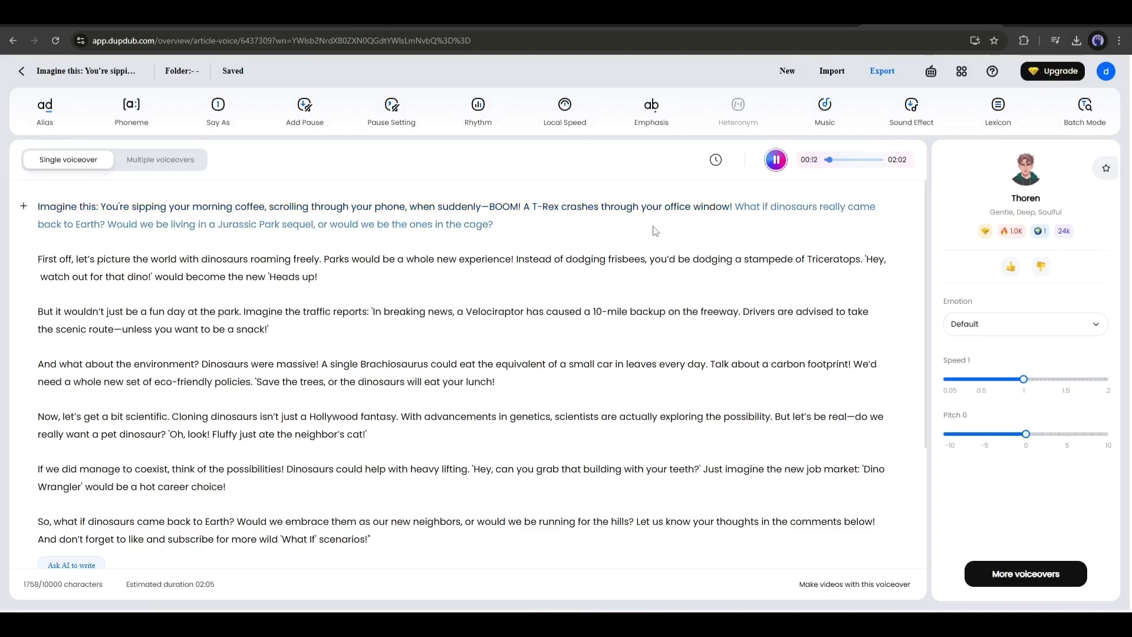
left_click(776, 160)
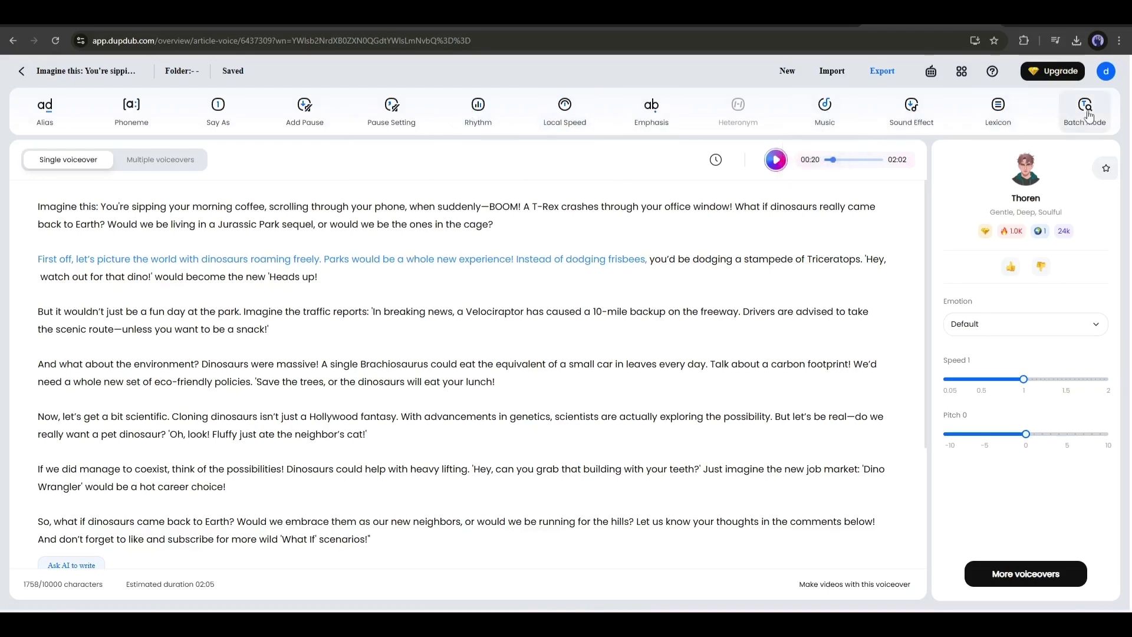
left_click(882, 72)
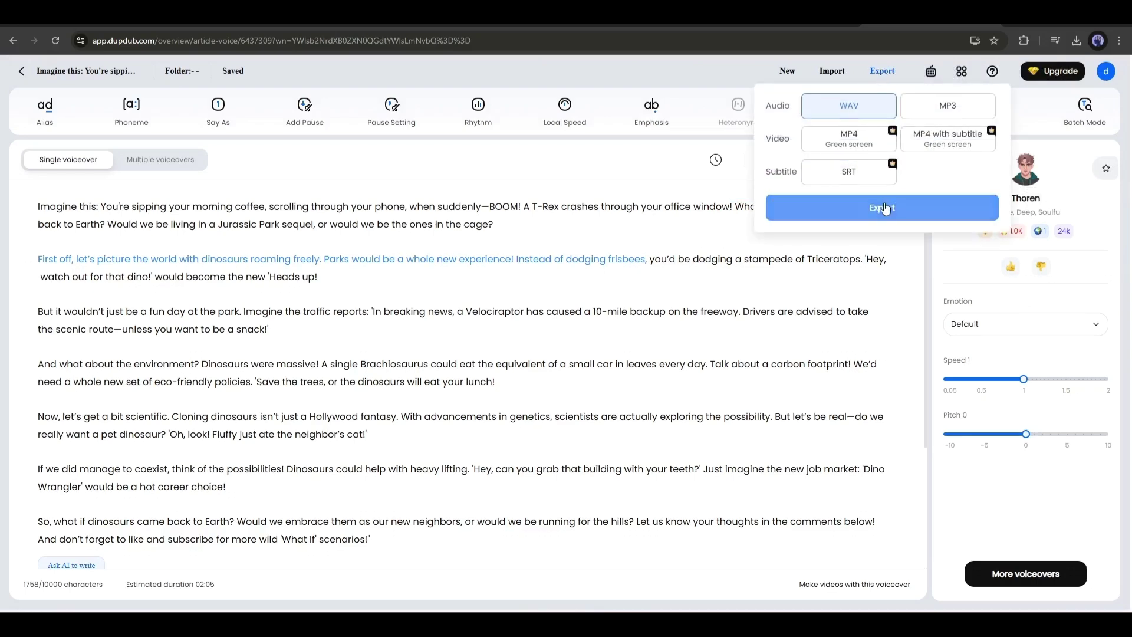
left_click(849, 208)
left_click(581, 339)
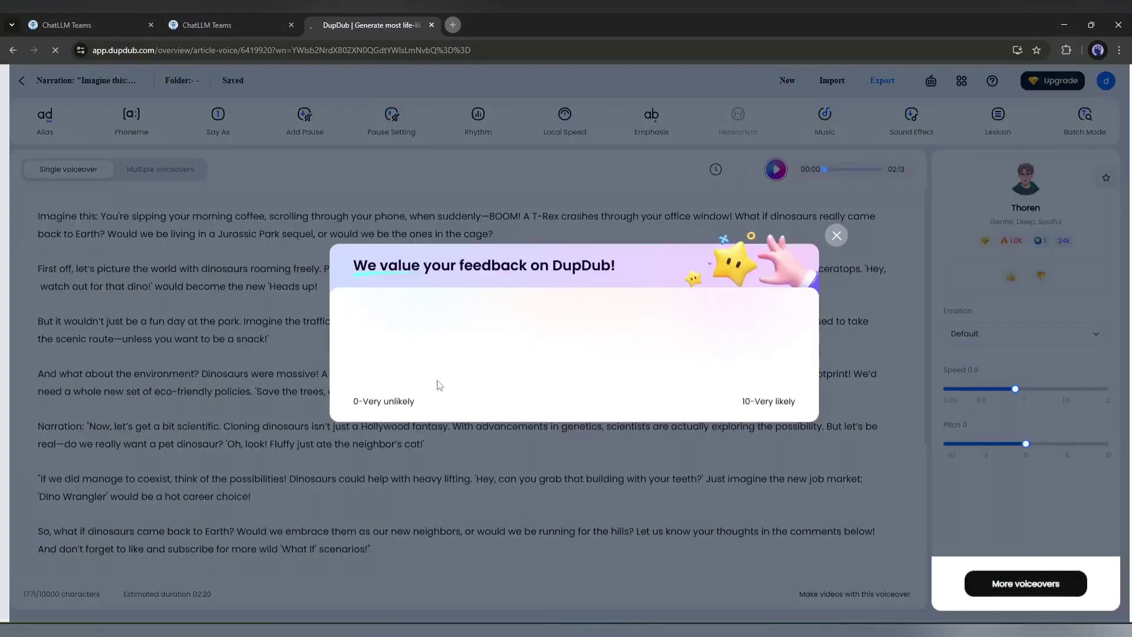
Dismiss the survey and send ChatLLM the request for scene-by-scene visual prompts.
left_click(837, 242)
left_click(206, 25)
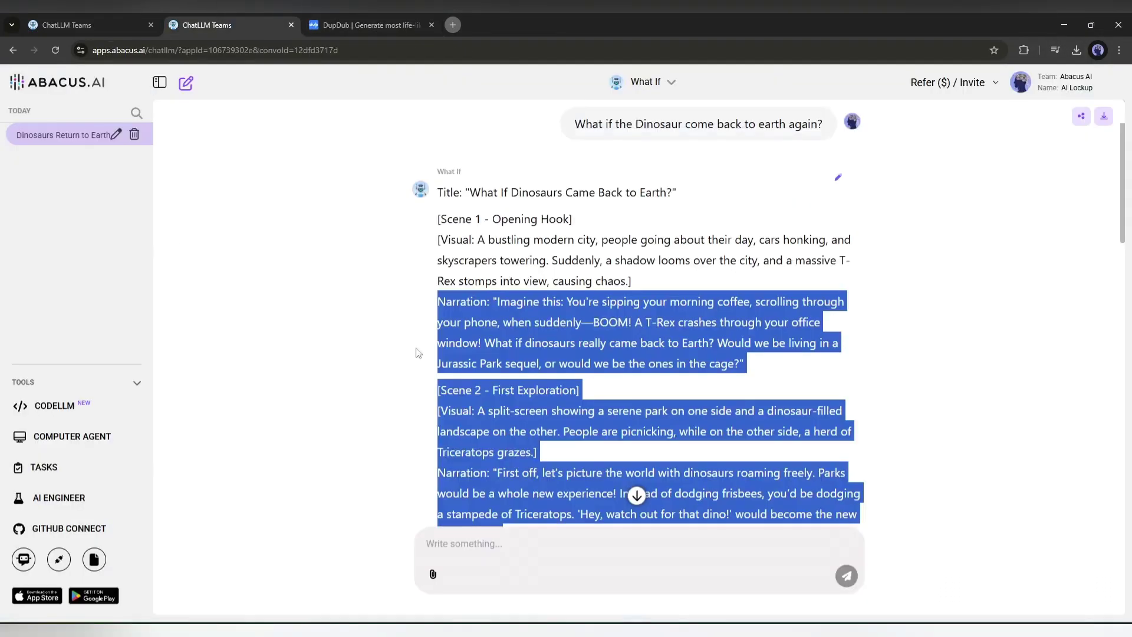
left_click(487, 255)
scroll(525, 278, "down", 3)
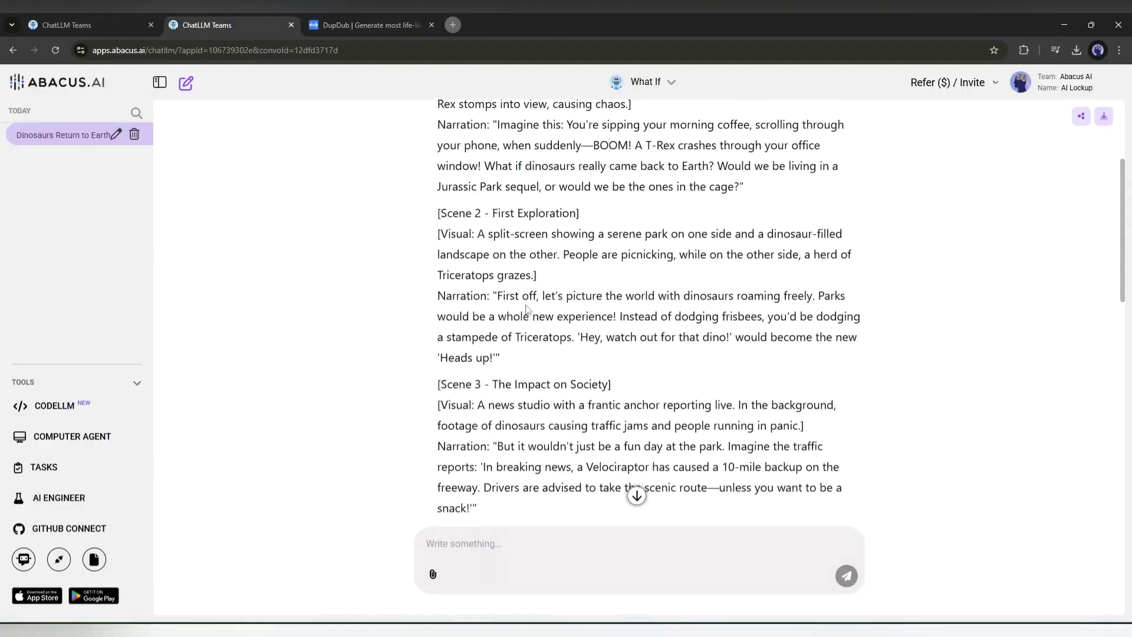
scroll(527, 309, "up", 3)
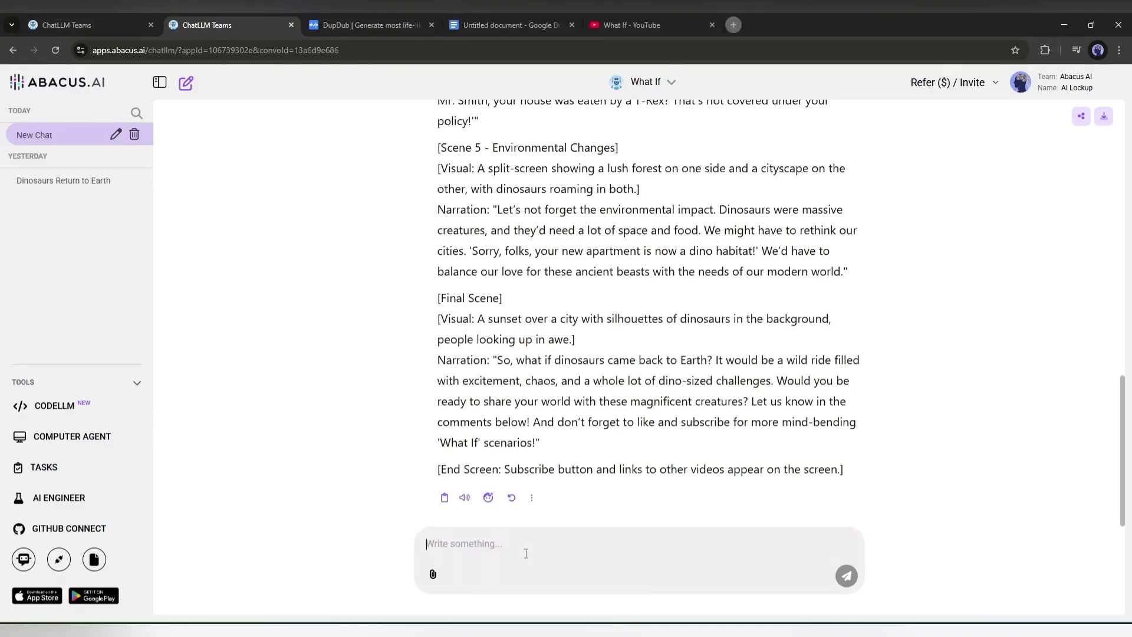
key("ctrl+v")
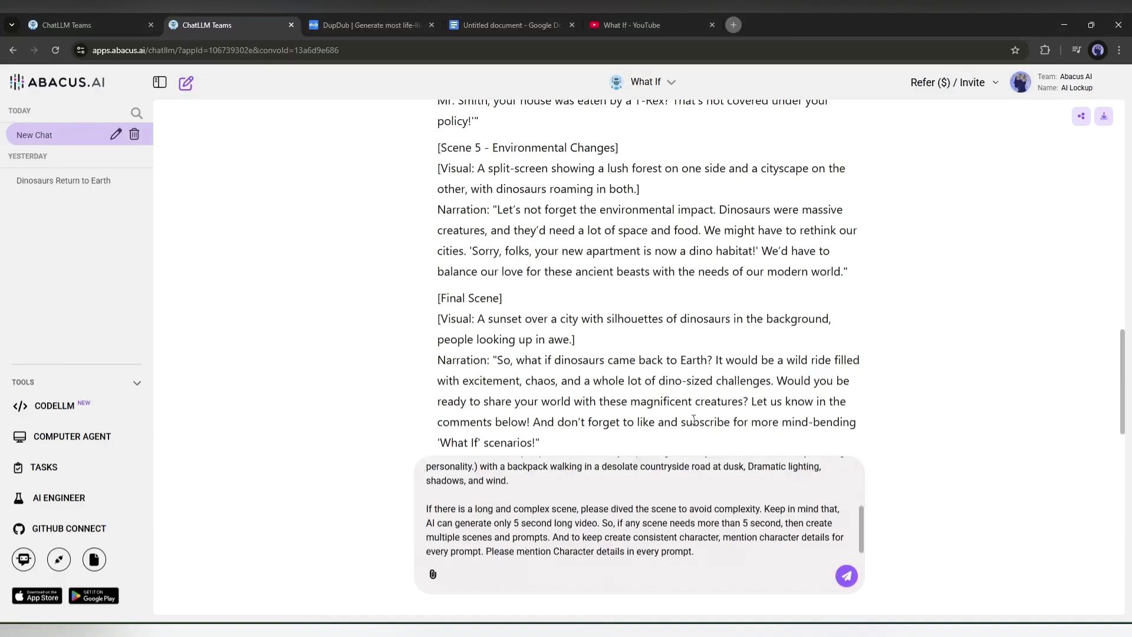
left_click(846, 576)
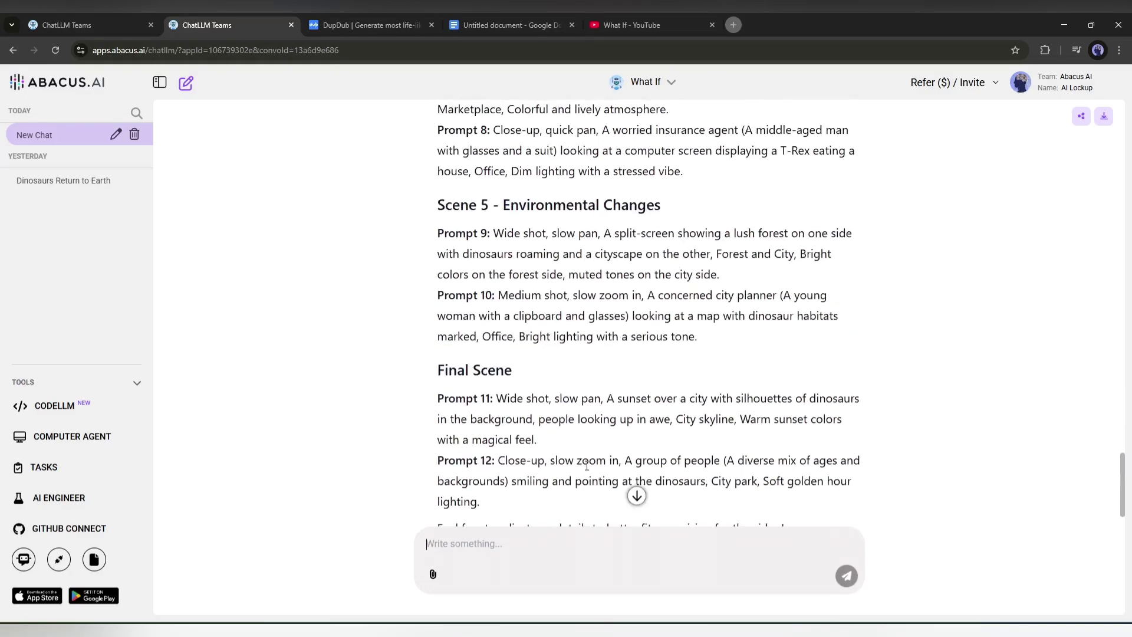
Copy the Scene 1 to Final Scene prompts and paste them into the Google Doc.
scroll(642, 495, "up", 15)
left_click_drag(437, 192, 546, 444)
scroll(560, 383, "down", 10)
scroll(560, 424, "down", 3)
key("ctrl+c")
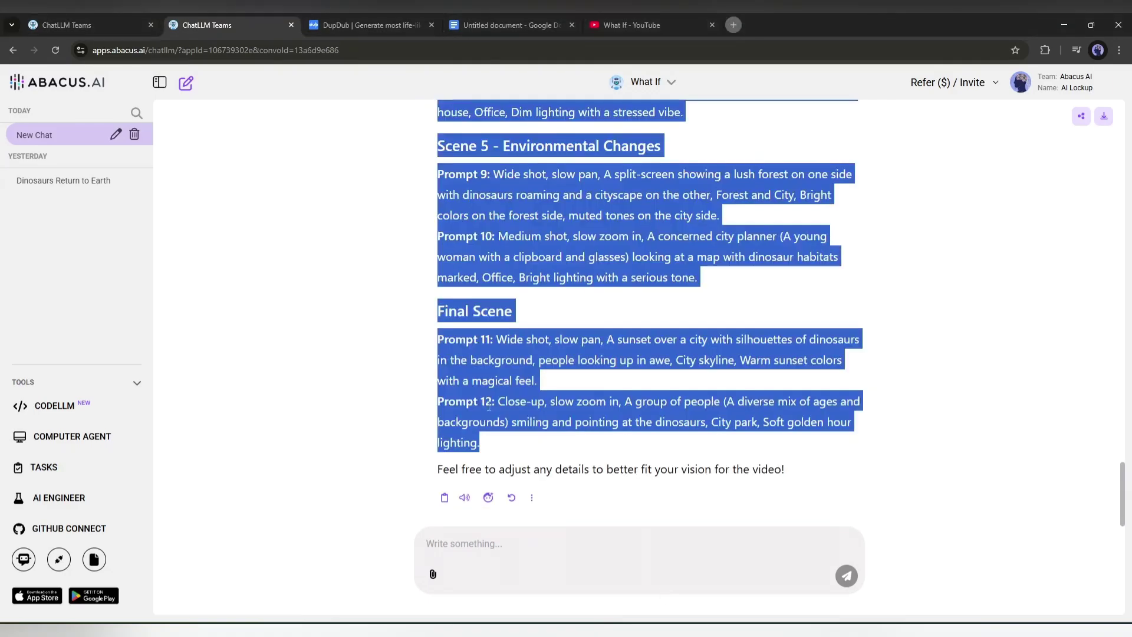
key("ctrl+4")
key("ctrl+v")
left_click(212, 18)
Open the ChatLLM home page in a new tab and choose the RouteLLM bot.
right_click(92, 89)
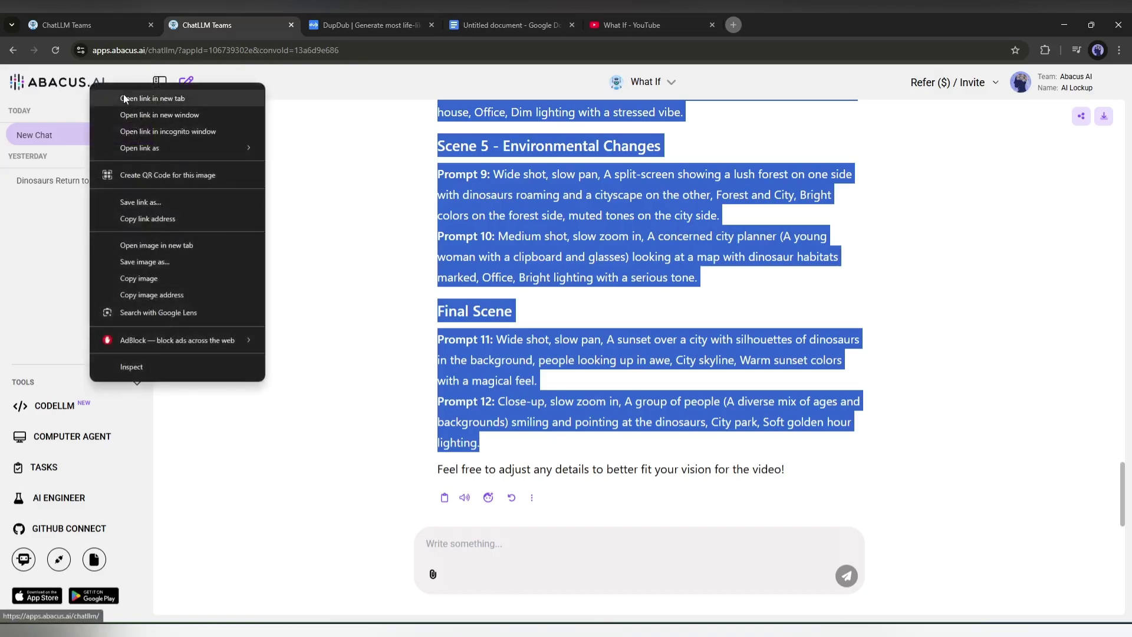
left_click(118, 95)
left_click(345, 18)
left_click(648, 82)
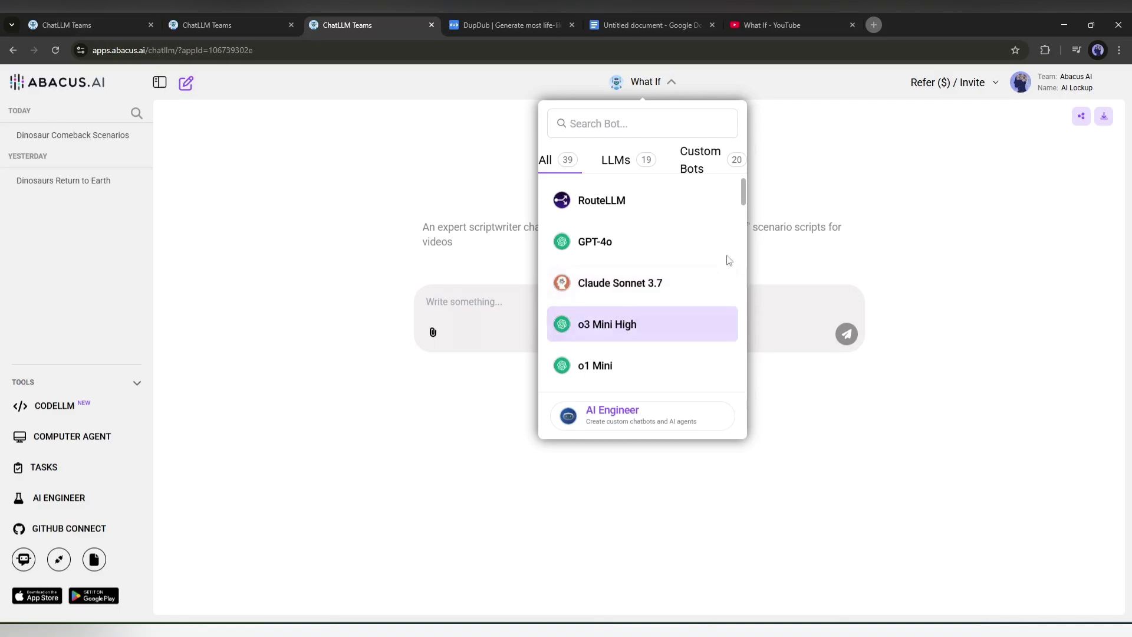
left_click(632, 209)
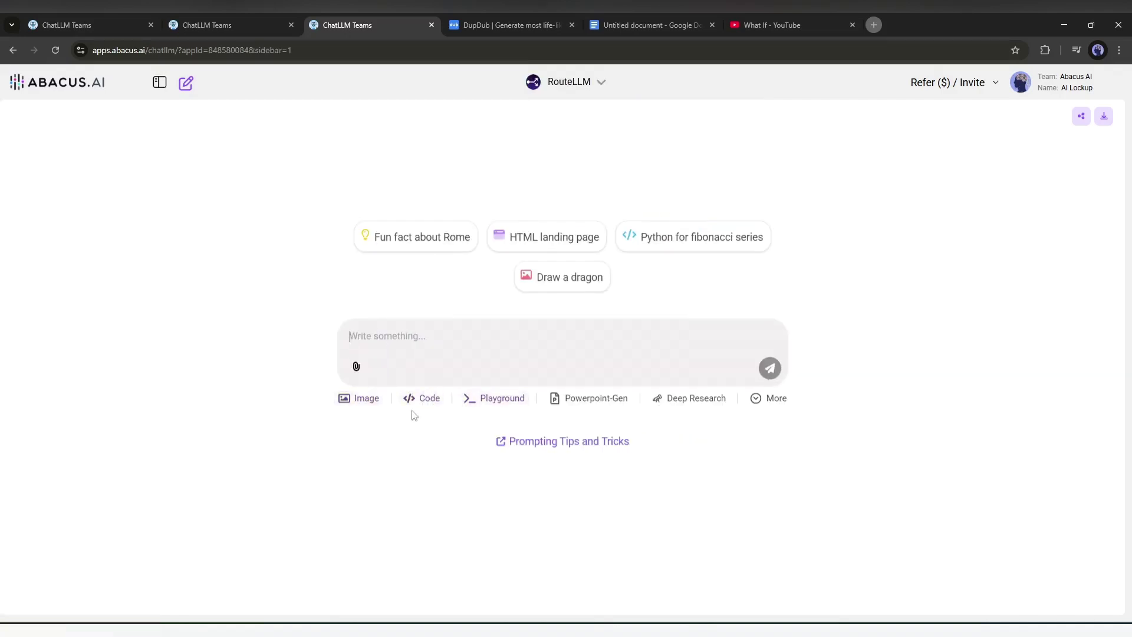
Set up an image request for 2 images using the Ideogram 2a model.
left_click(360, 398)
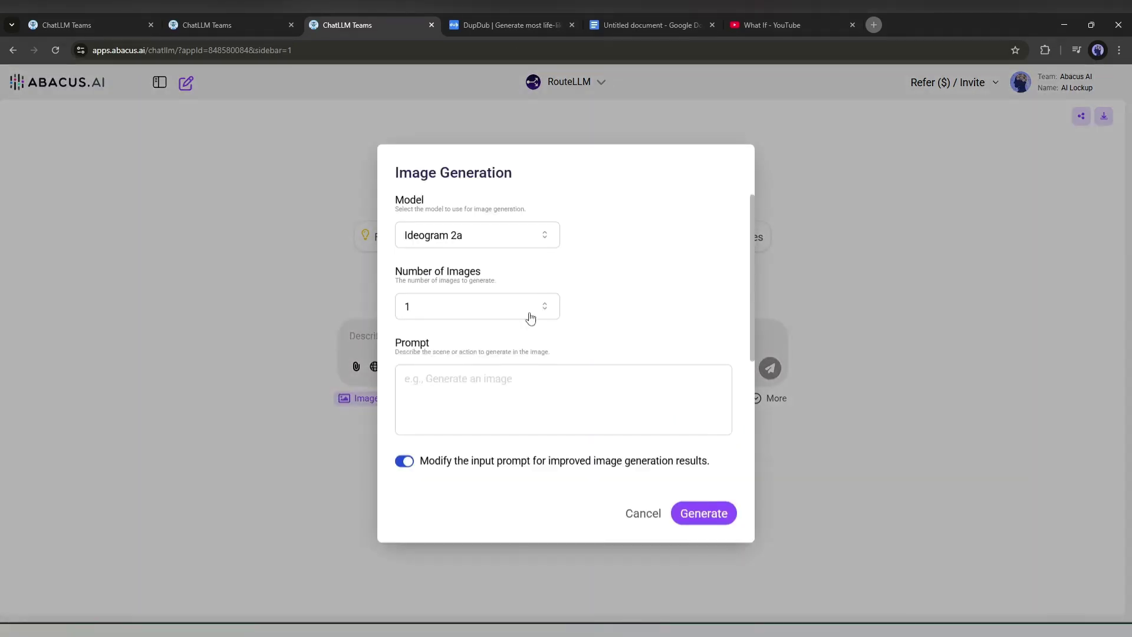
left_click(485, 302)
left_click(472, 361)
left_click(474, 230)
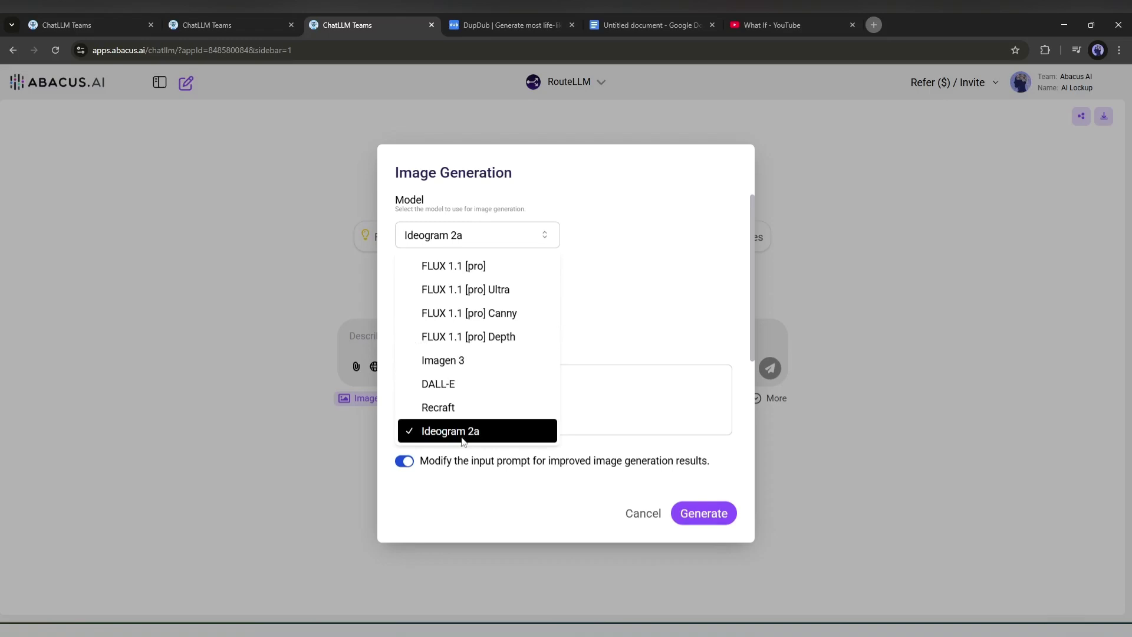
left_click(463, 442)
left_click(483, 304)
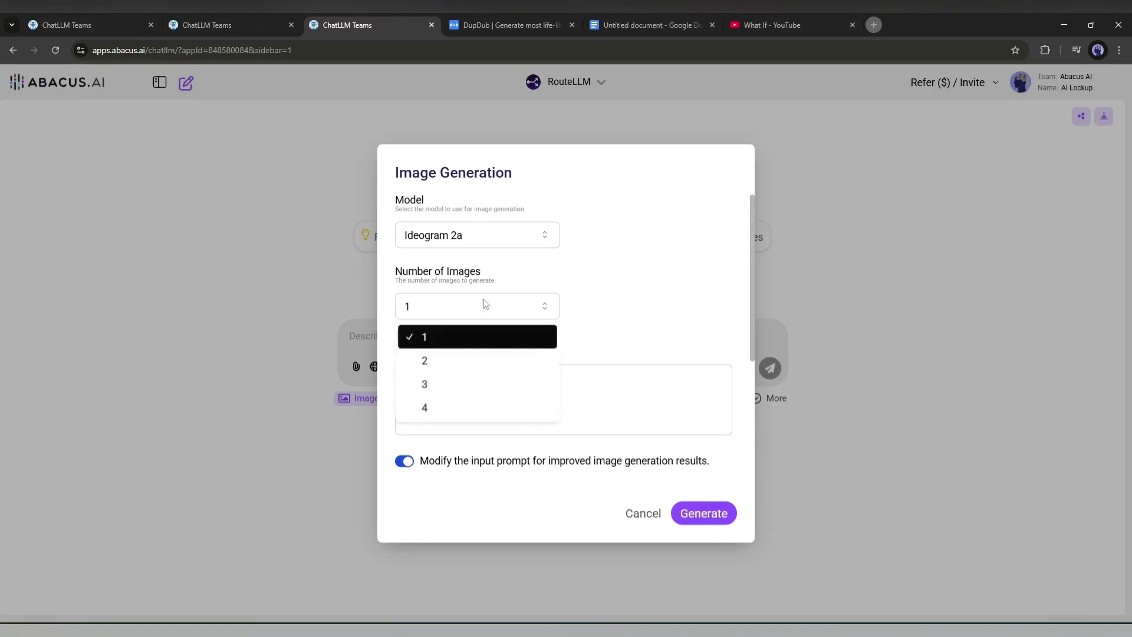
left_click(473, 361)
left_click(471, 234)
left_click(463, 436)
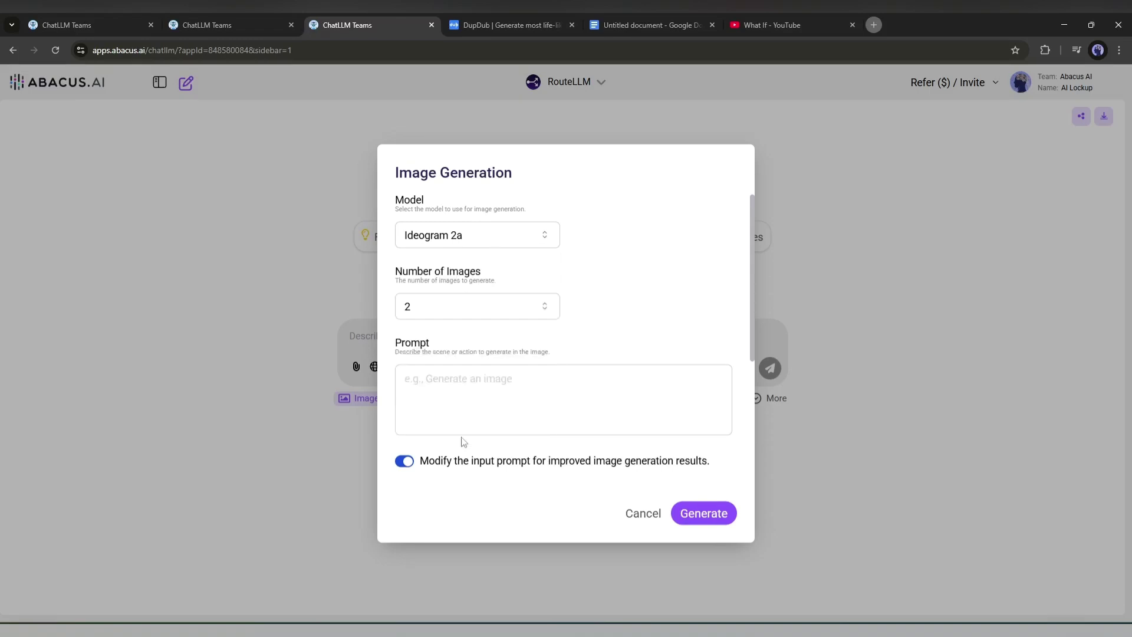
Paste the T-Rex city prompt, set aspect ratio 9:16, and generate.
key("ctrl+v")
scroll(468, 412, "down", 3)
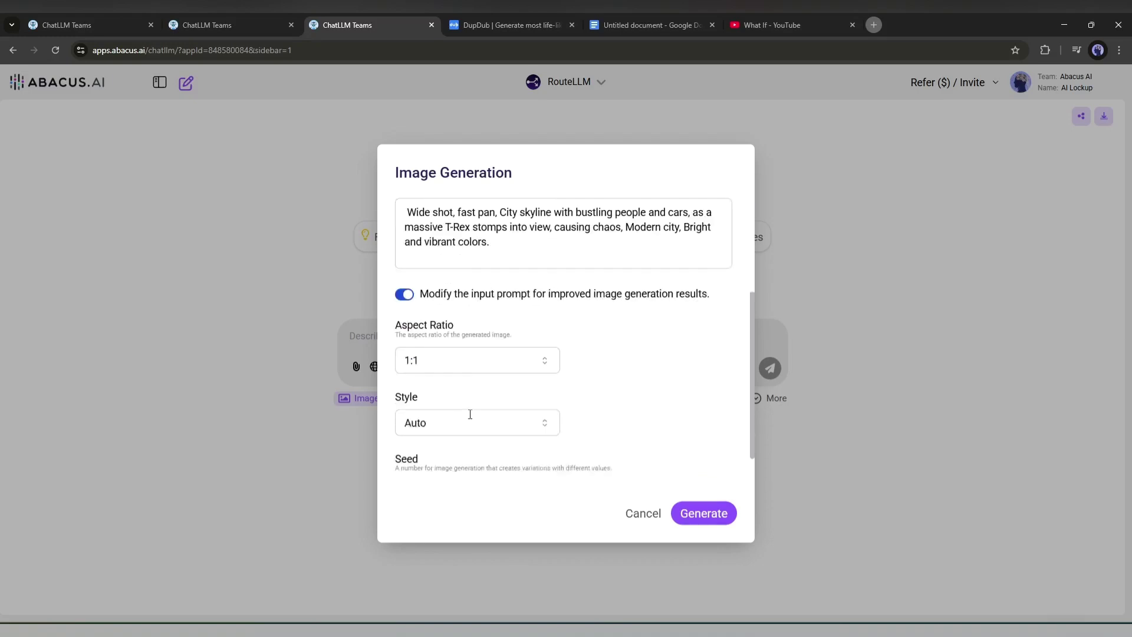
left_click(461, 353)
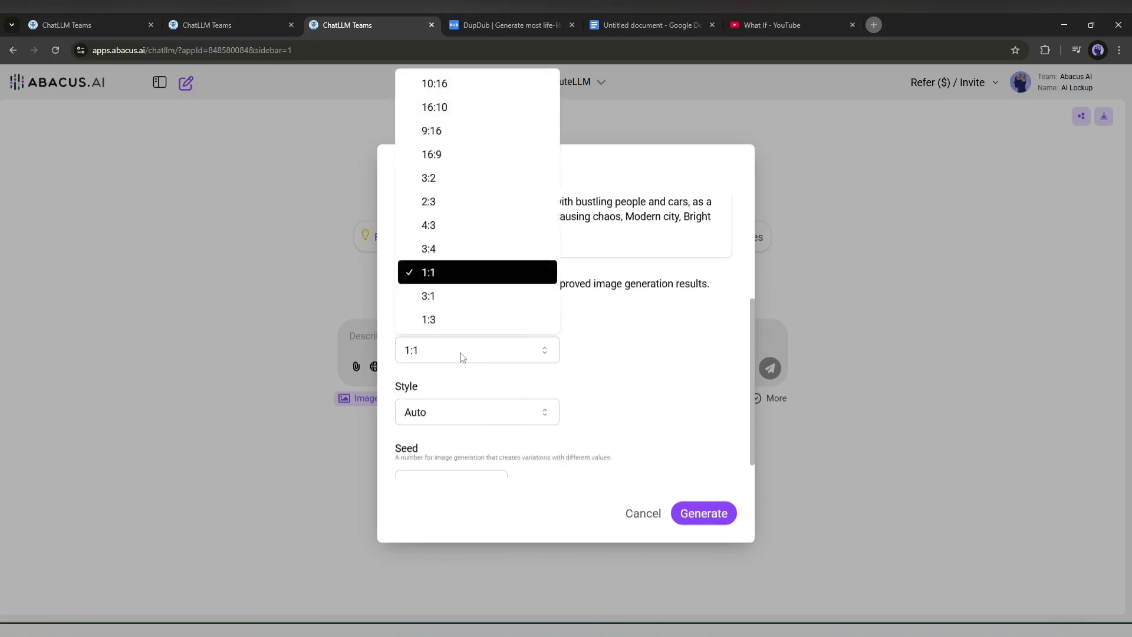
left_click(468, 132)
scroll(496, 413, "down", 2)
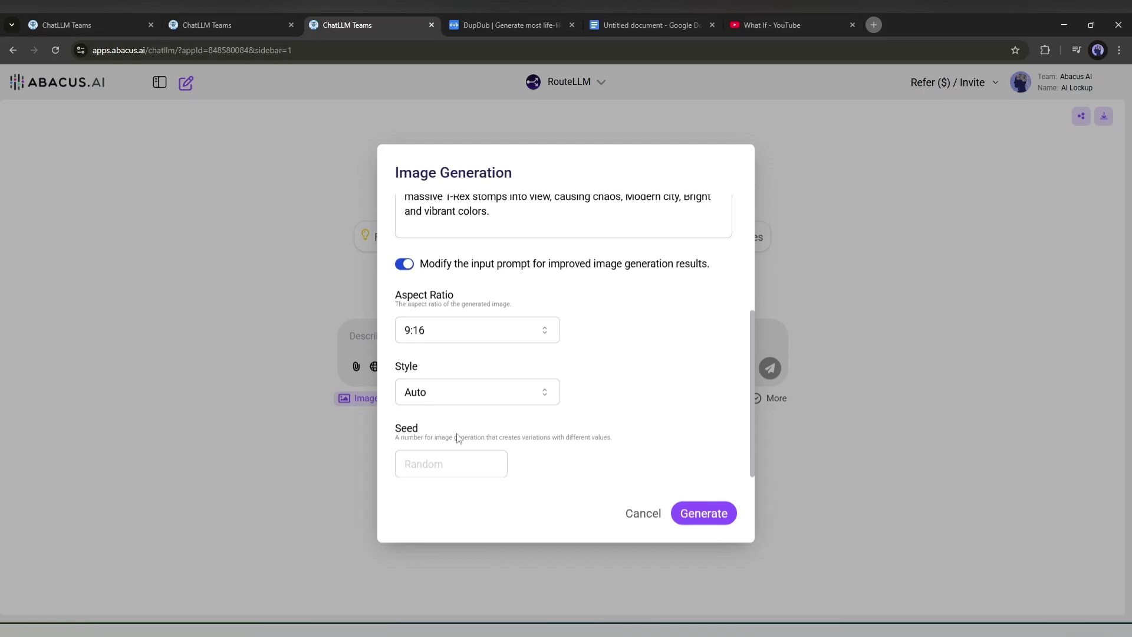
left_click(713, 511)
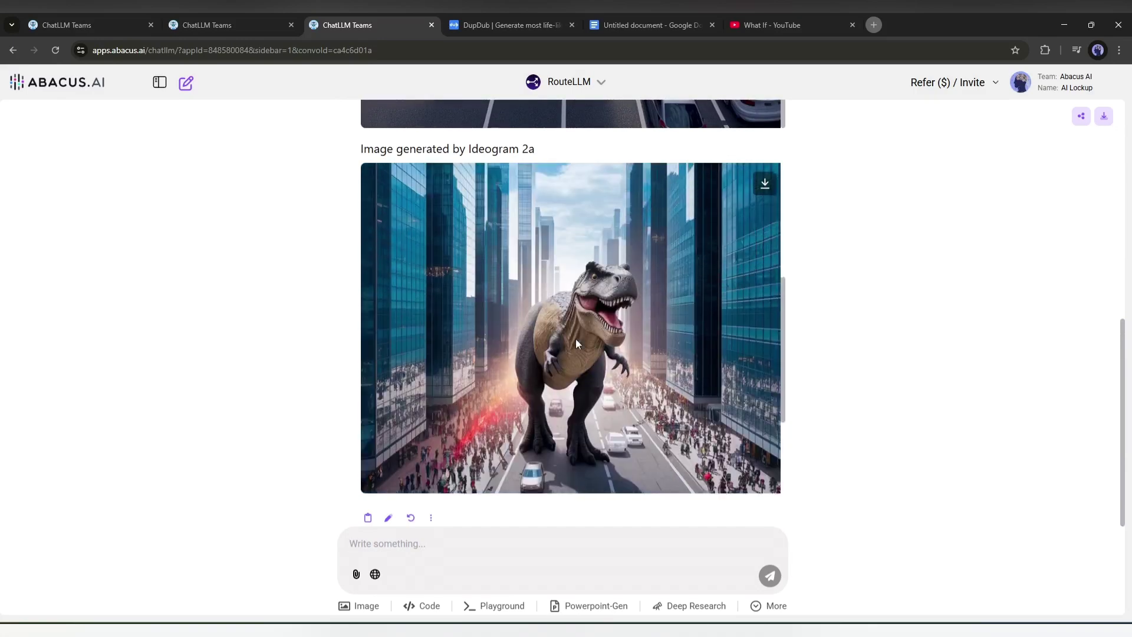
Download one generated T-Rex city image as download (54).jpg.
scroll(572, 339, "up", 5)
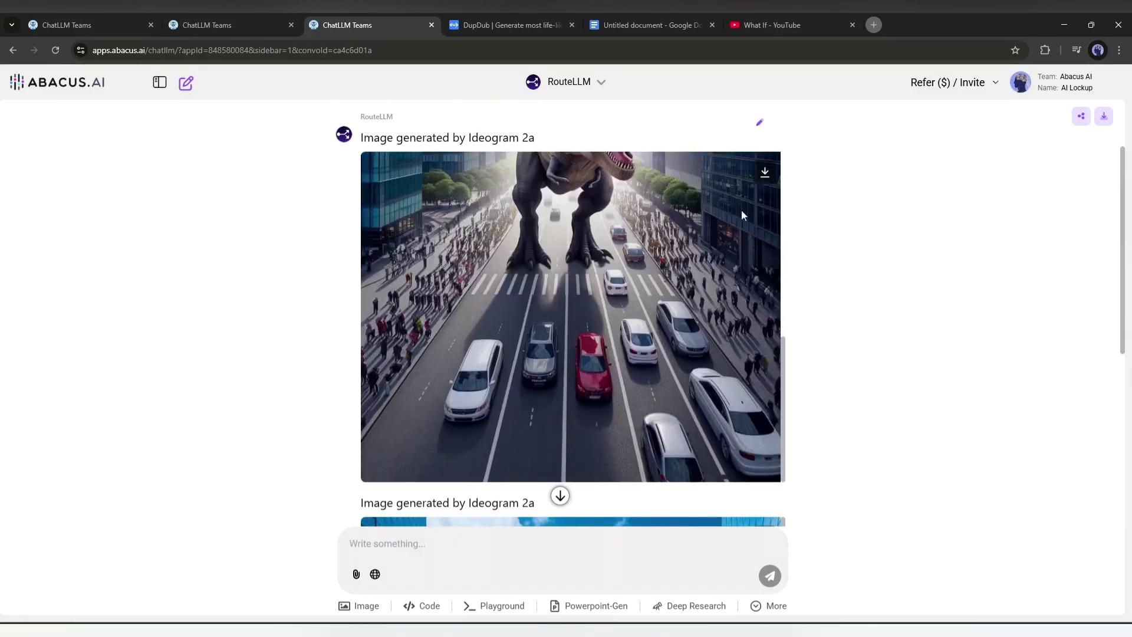
left_click(764, 175)
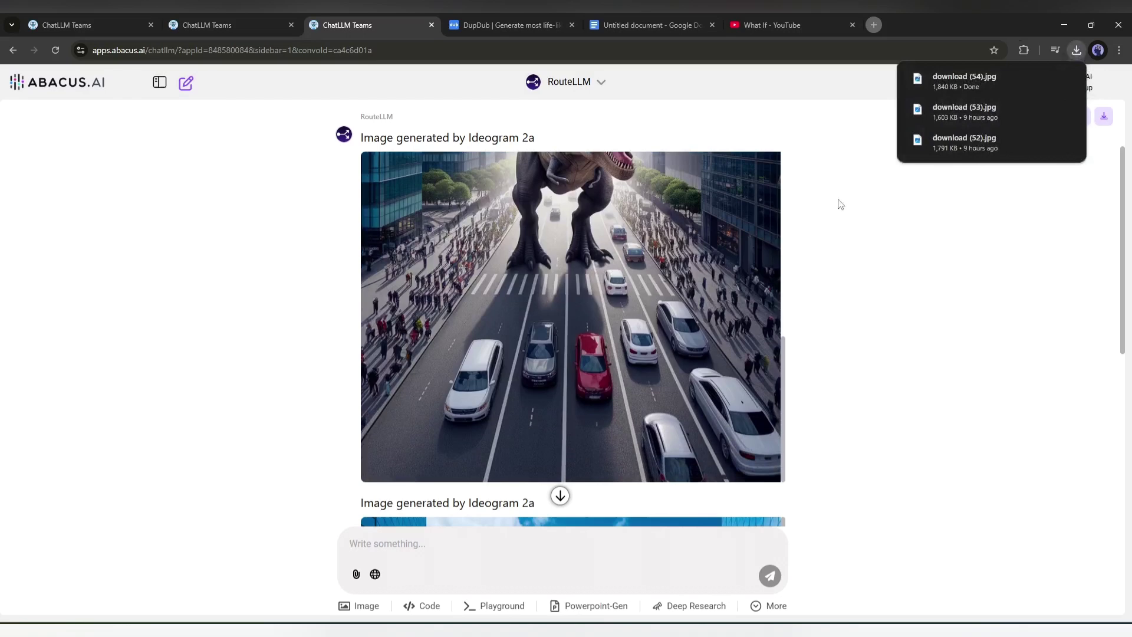
left_click(777, 607)
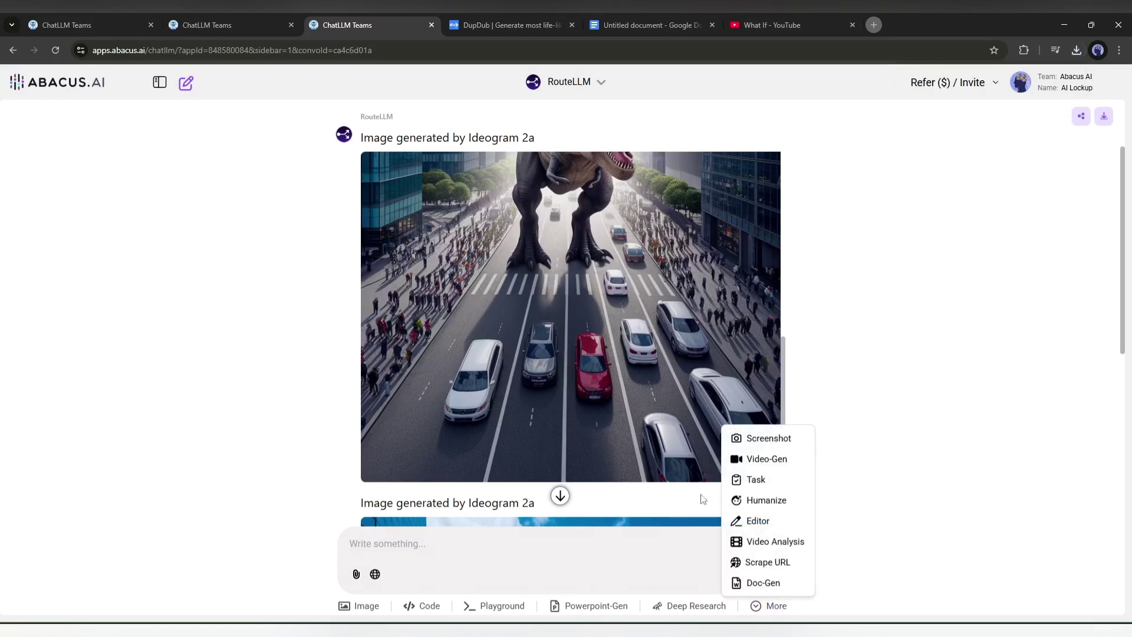
Start a video generation request with Veo 2 as the model.
left_click(762, 460)
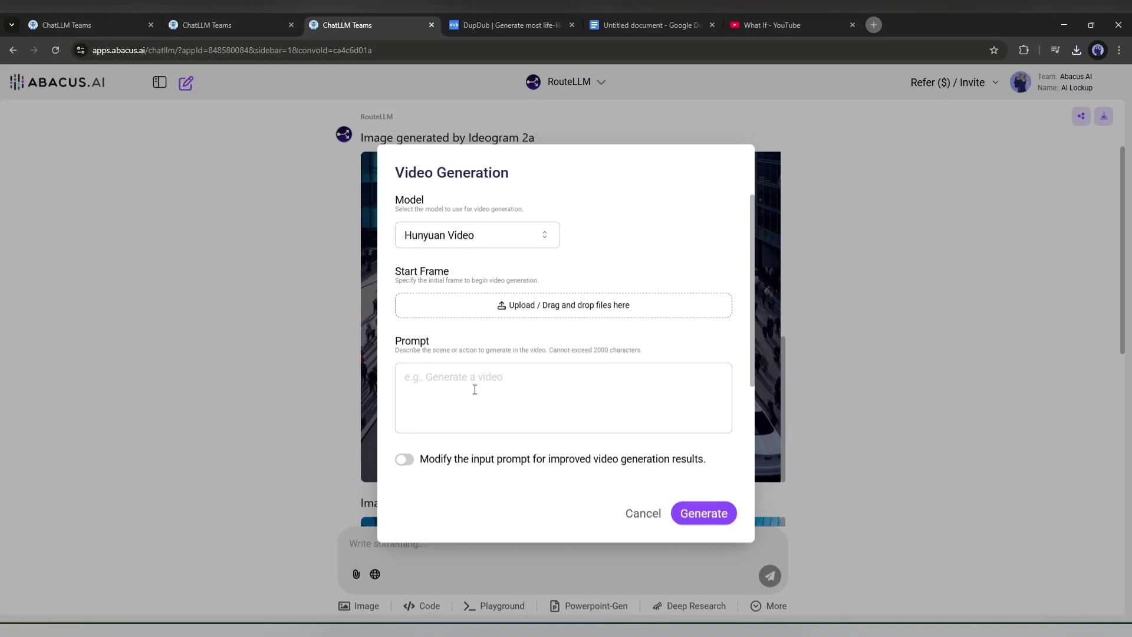
scroll(543, 449, "down", 3)
scroll(551, 465, "up", 3)
left_click(542, 236)
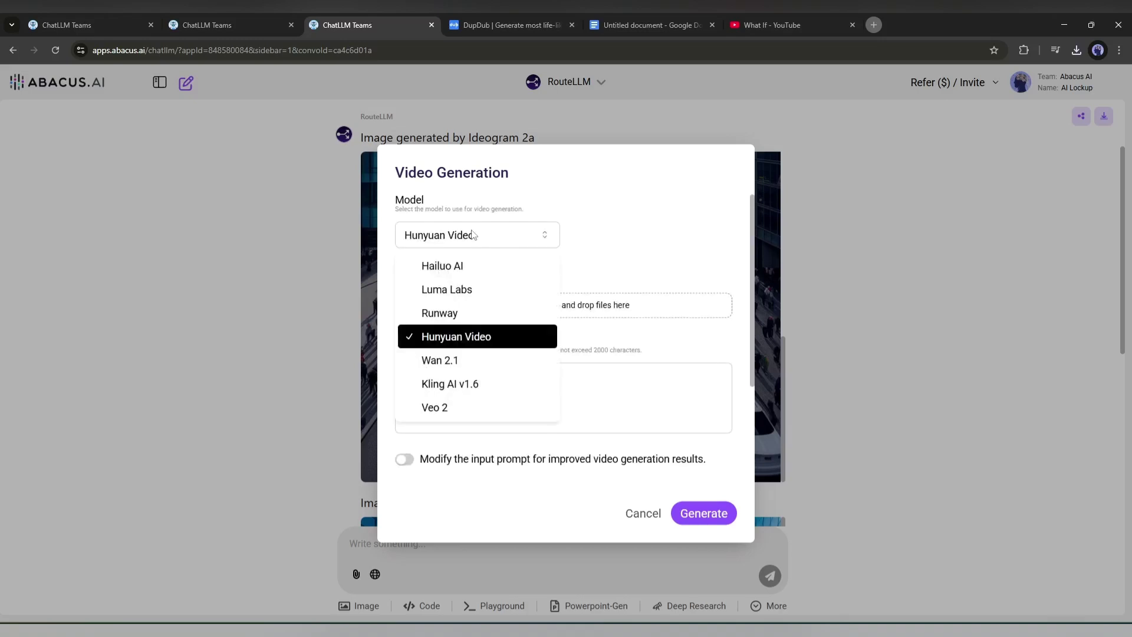
left_click(454, 405)
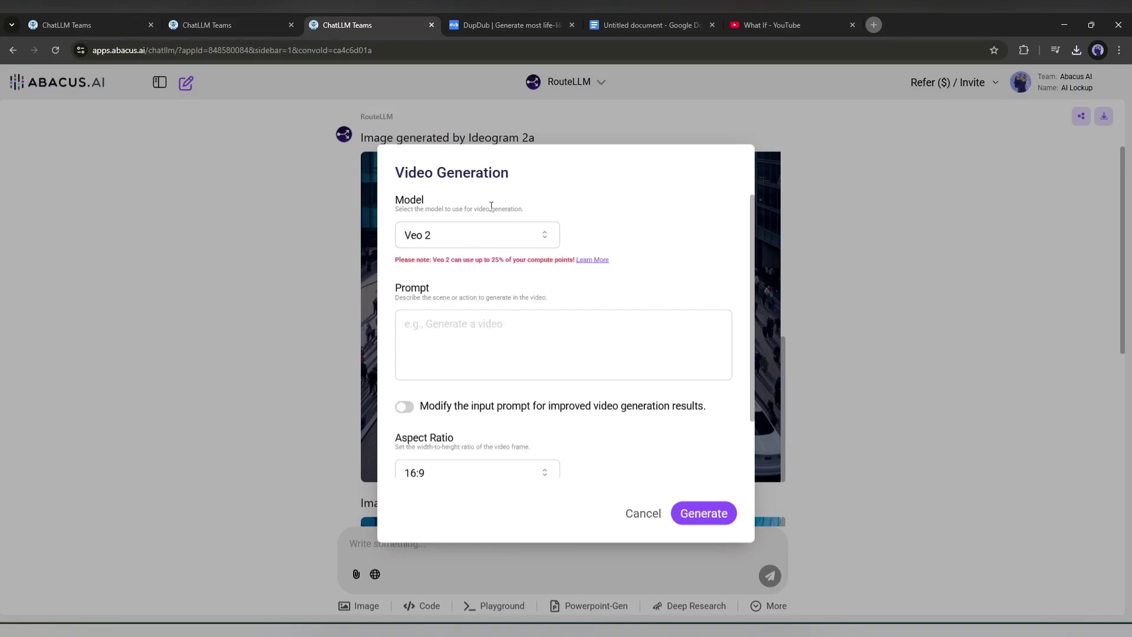
Paste the T-Rex city prompt and remove its leading space before 'Wide'.
left_click(489, 342)
type("Wide shot, fast pan, City skyline with bustling people and cars, as a massive T-Rex stomps into view, causing chaos, Modern city, Bright and vibrant colors.")
left_click(406, 322)
key("BackSpace")
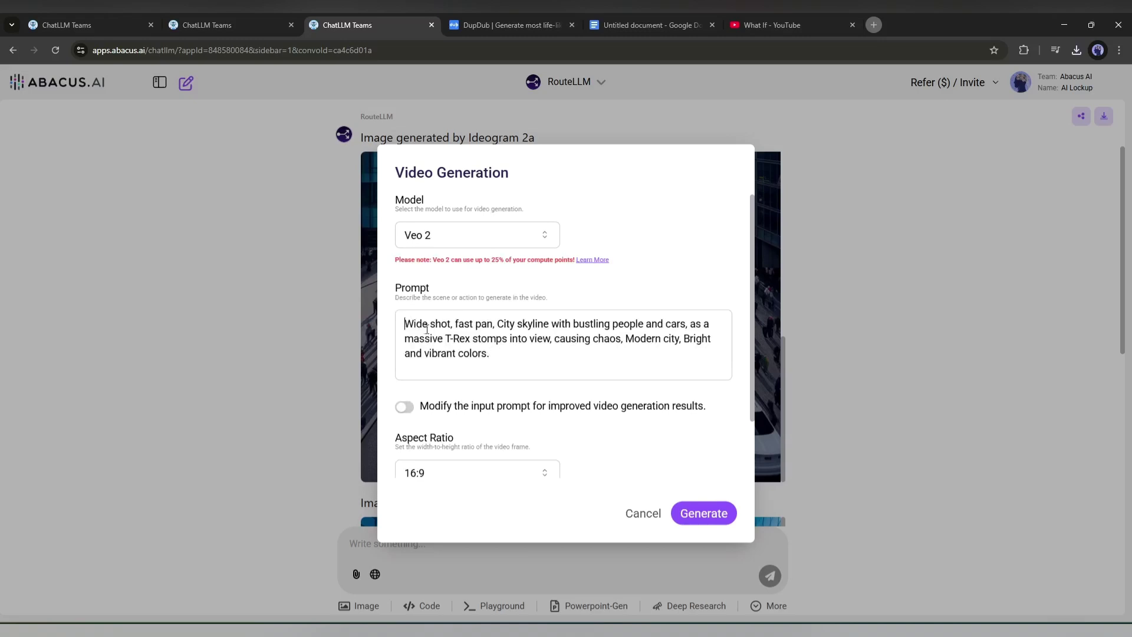
scroll(488, 403, "down", 1)
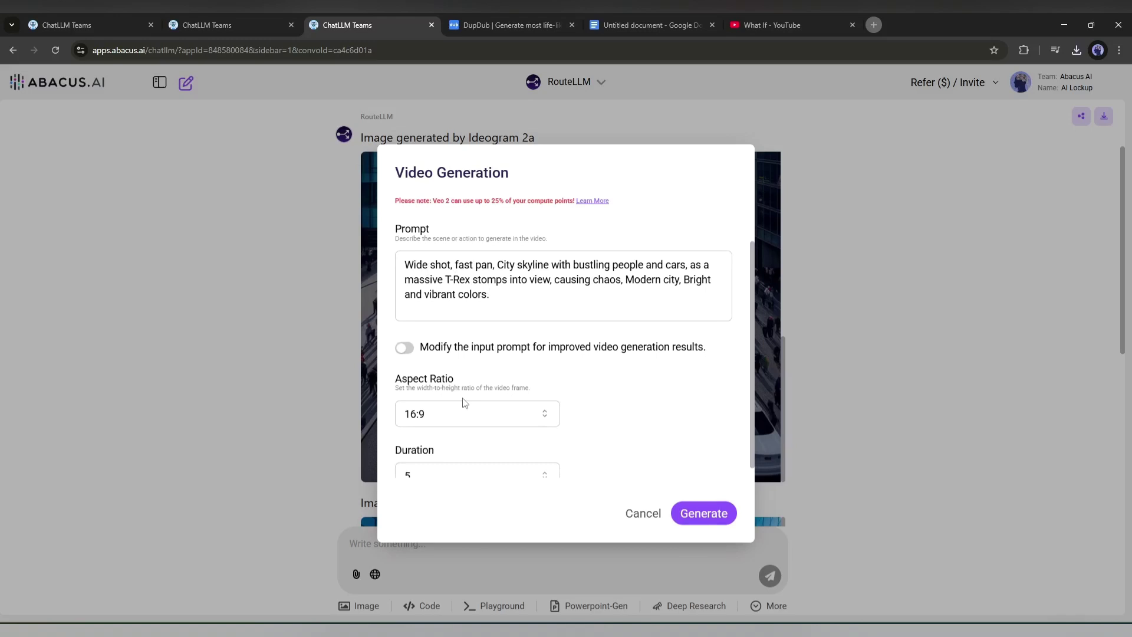
Set aspect ratio 9:16 and duration 8 seconds, then generate the Veo 2 video.
left_click(468, 413)
left_click(457, 467)
scroll(518, 417, "down", 1)
left_click(469, 465)
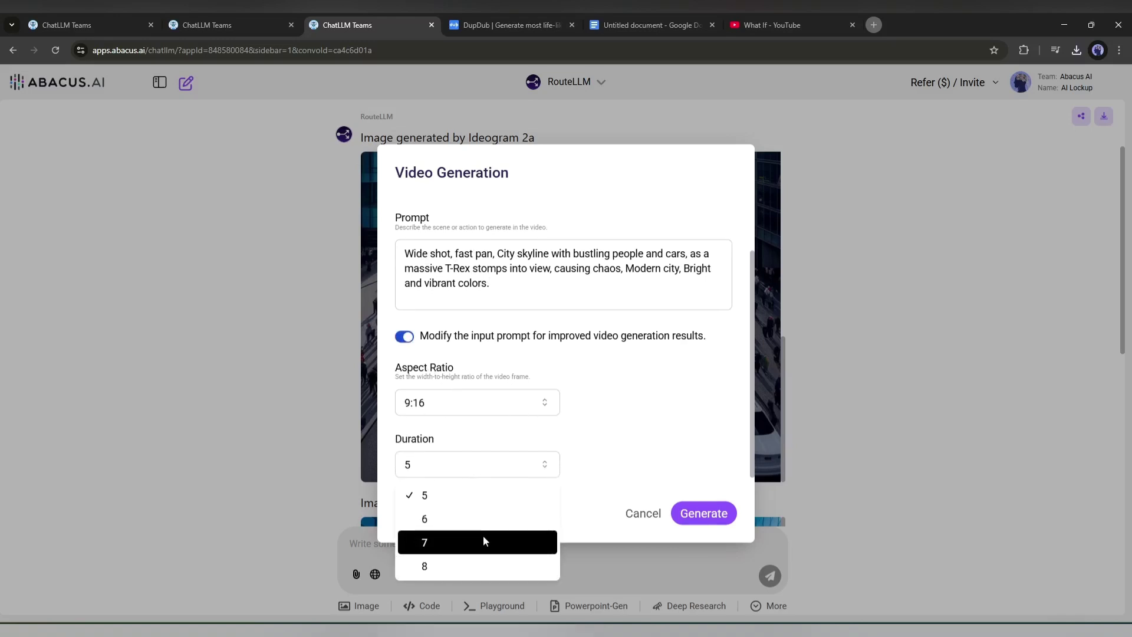
left_click(501, 566)
left_click(699, 517)
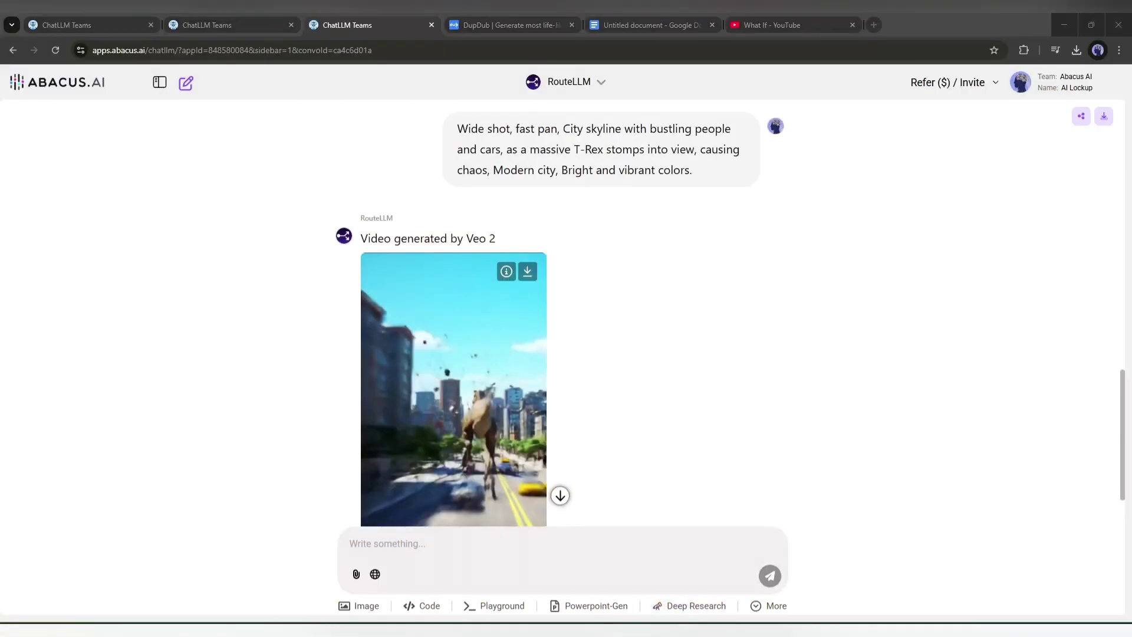
Play the 8-second Veo 2 T-Rex clip through to 0:08.
scroll(399, 399, "down", 2)
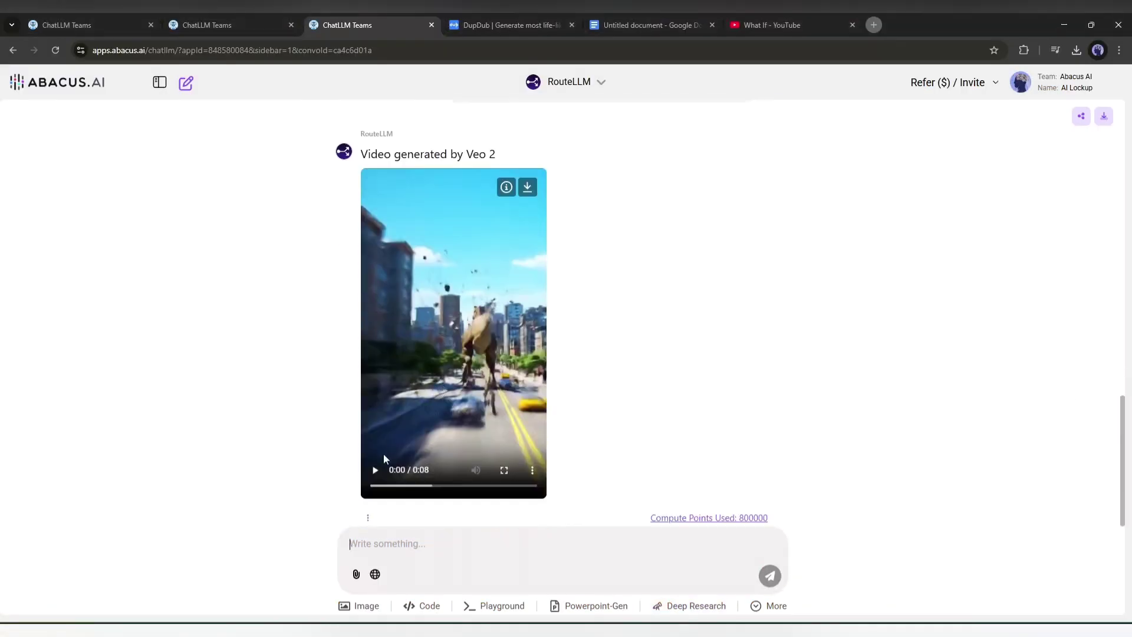
left_click(374, 468)
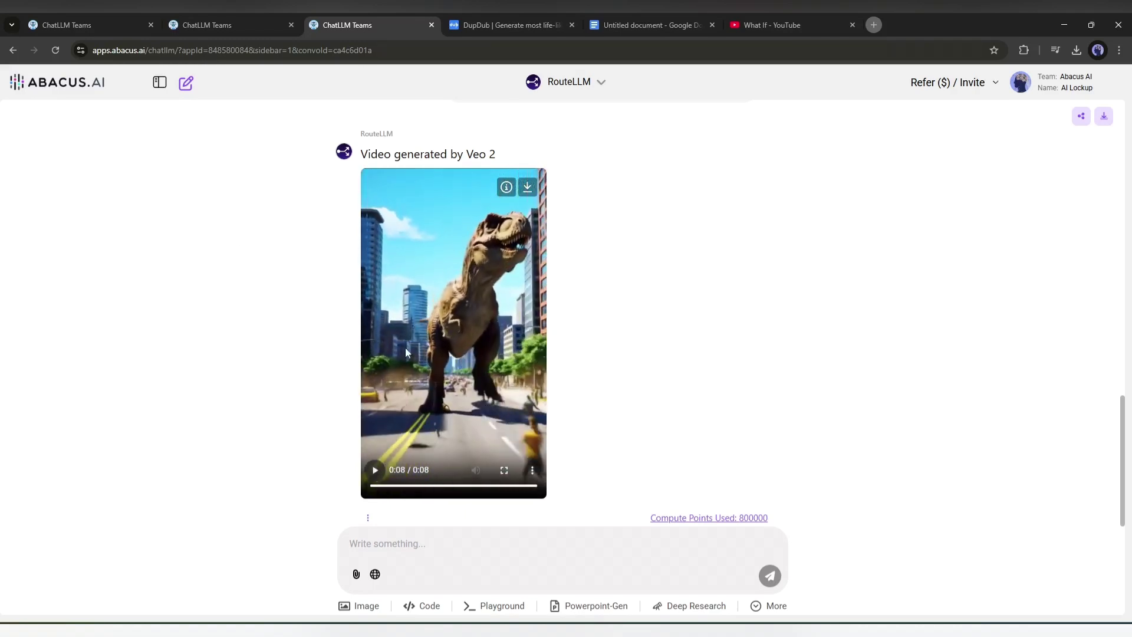
Start a Runway video request with download (54).jpg as the start frame.
left_click(775, 608)
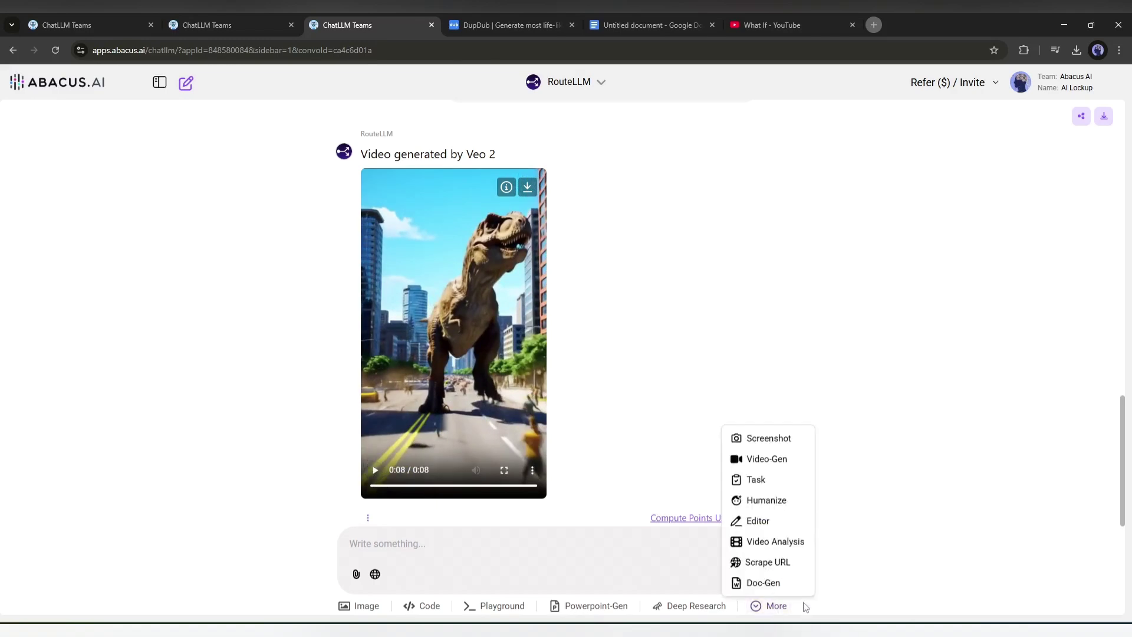
left_click(767, 460)
left_click(489, 238)
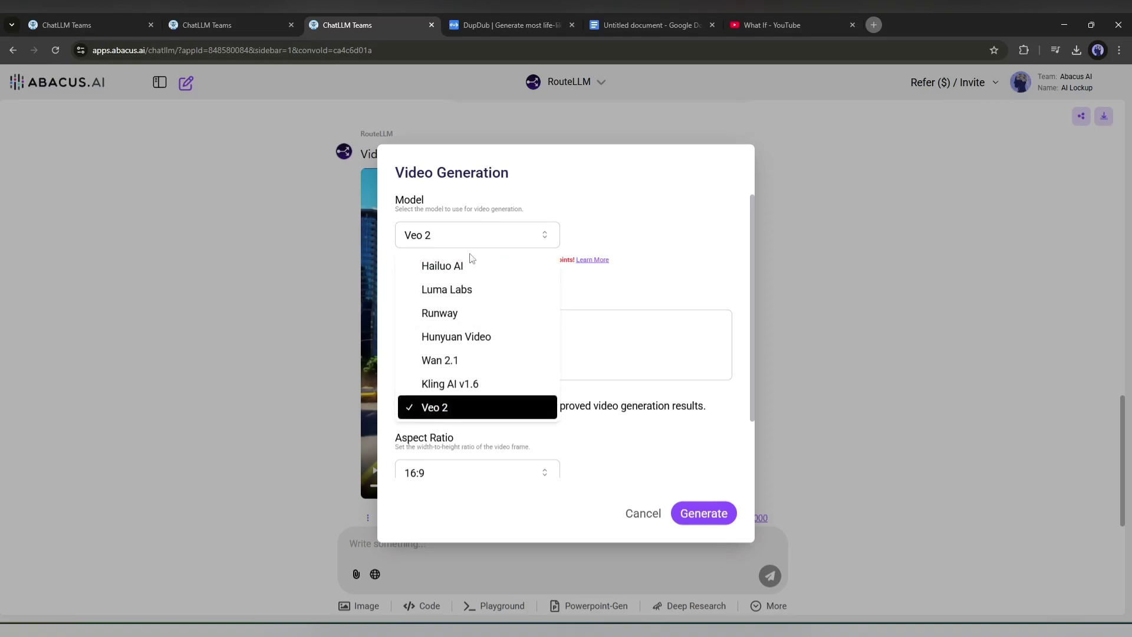
left_click(439, 312)
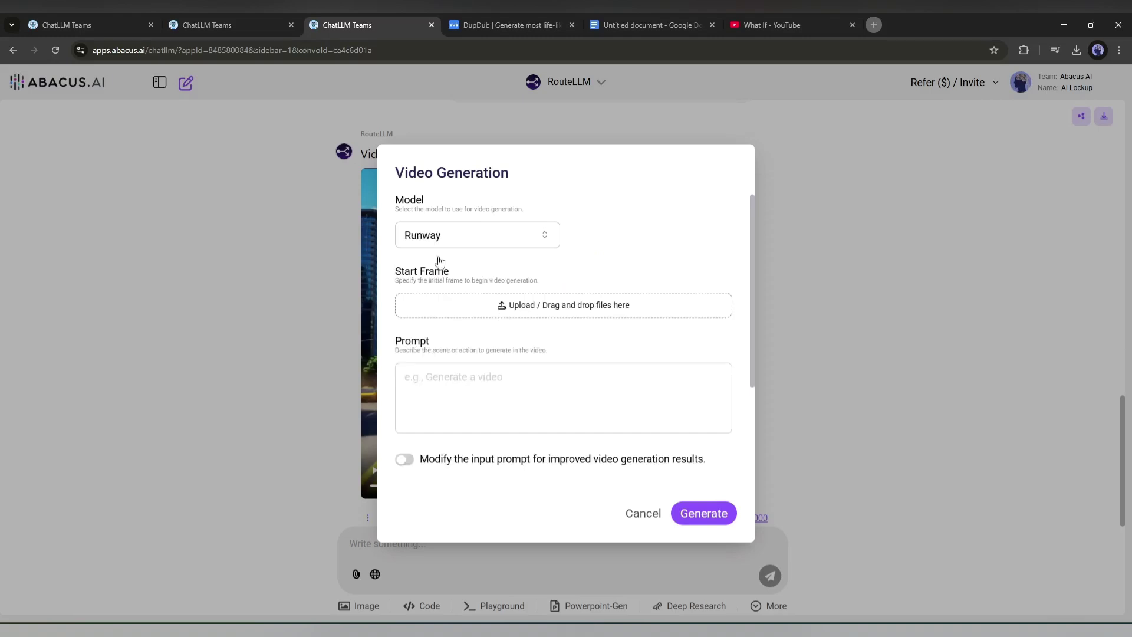
left_click(534, 302)
left_click(218, 184)
double_click(218, 184)
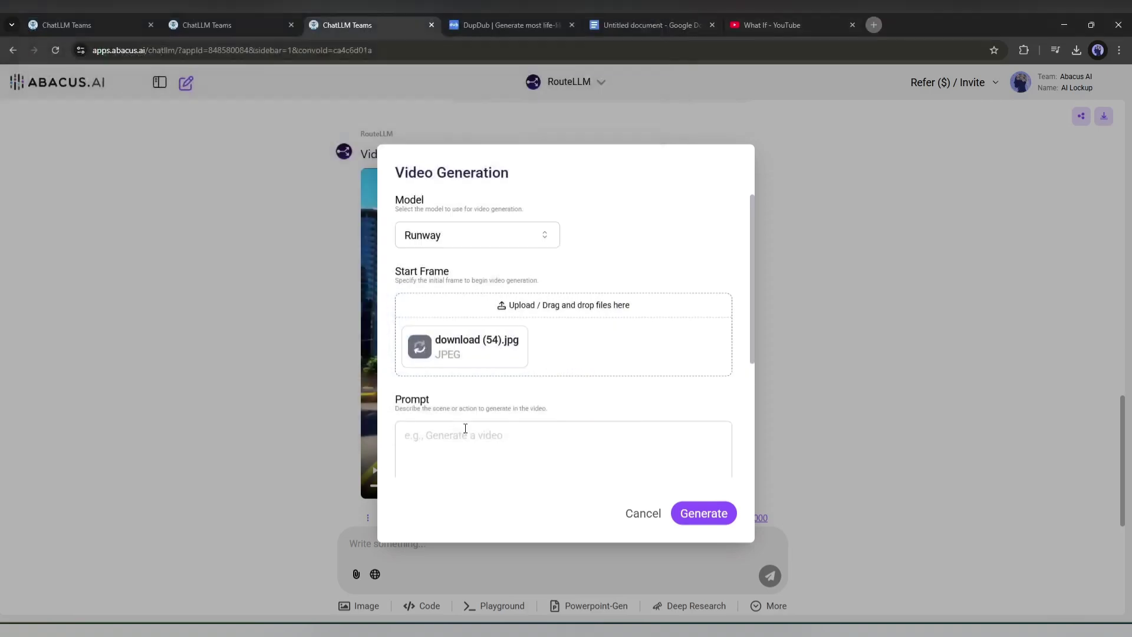
Paste the T-Rex city prompt, set 768:1280 and 10 seconds, and generate.
left_click(503, 443)
type("Wide shot, fast pan, City skyline with bustling people and cars, as a massive T-Rex stomps into view, causing chaos, Modern city, Bright and vibrant colors.")
scroll(531, 441, "down", 4)
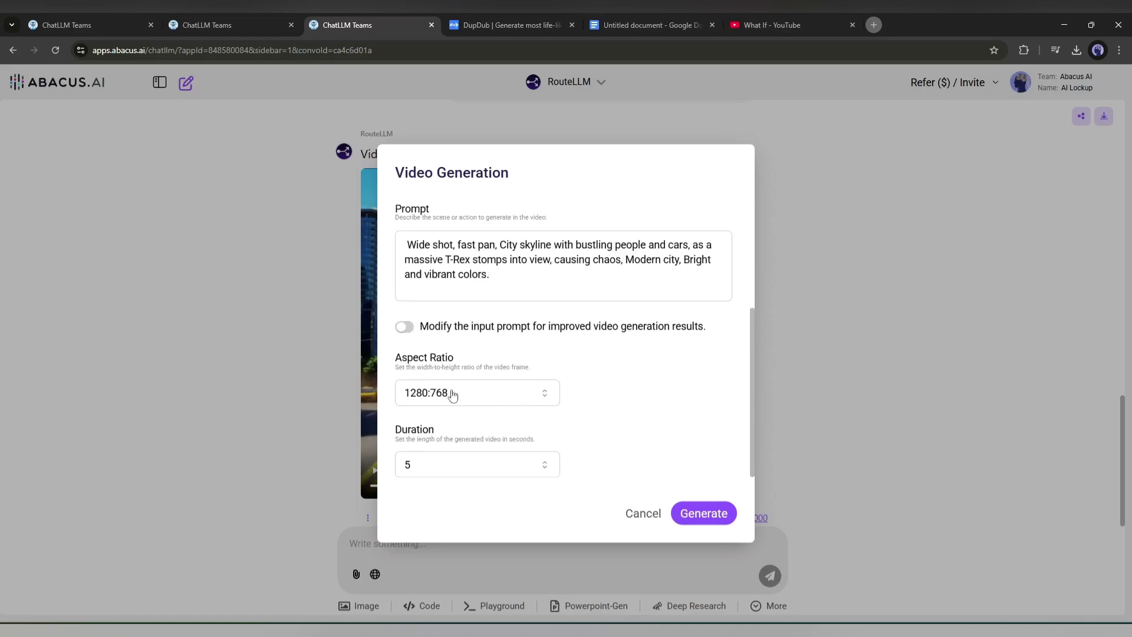
left_click(452, 395)
left_click(465, 448)
left_click(468, 465)
left_click(468, 518)
scroll(640, 472, "up", 4)
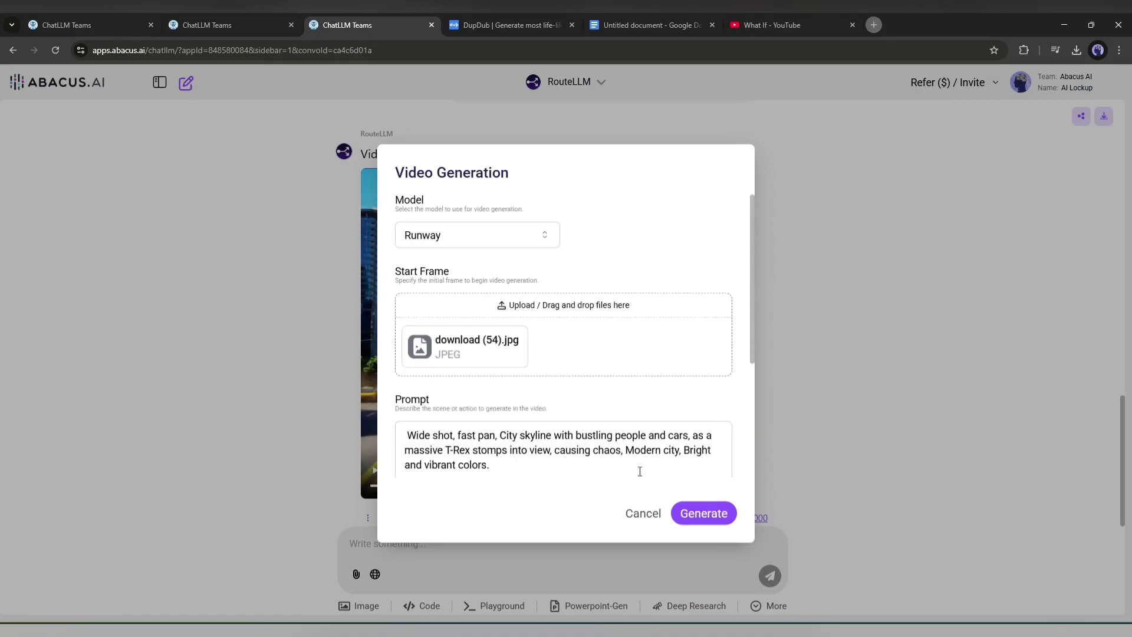
left_click(703, 513)
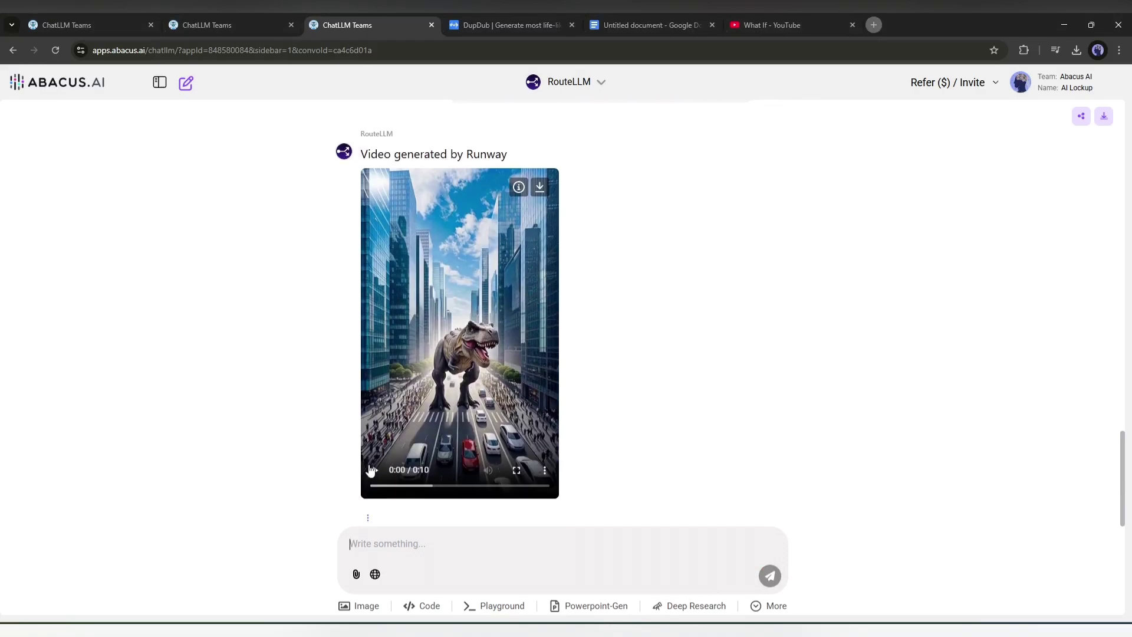
Preview the Runway T-Rex clip and start a new video with Kling AI v1.6.
left_click(375, 470)
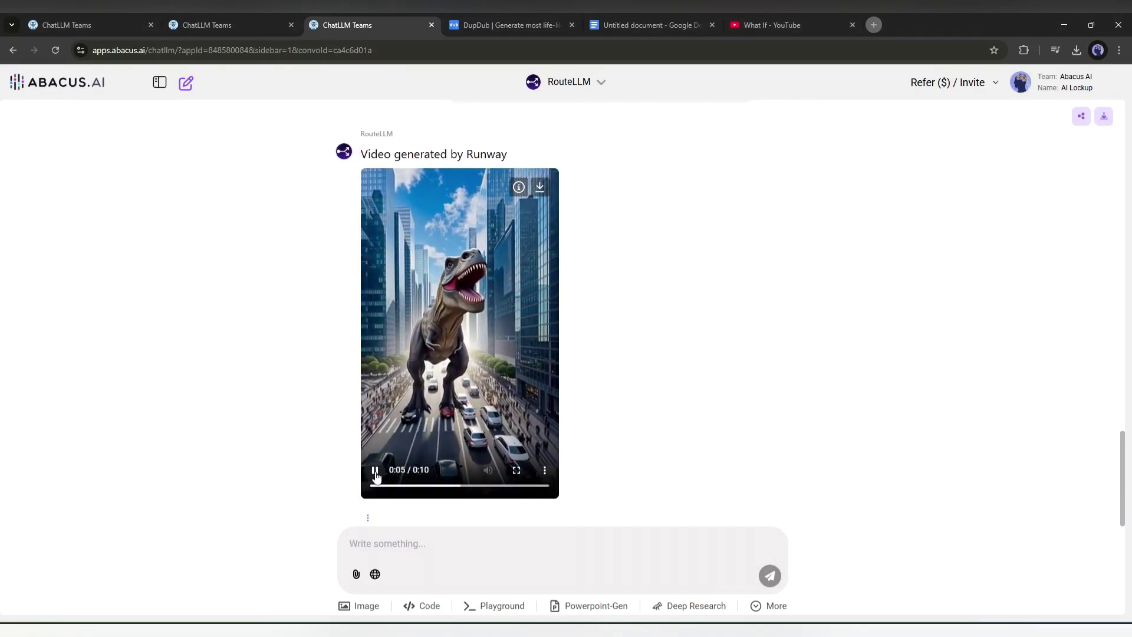
left_click(509, 411)
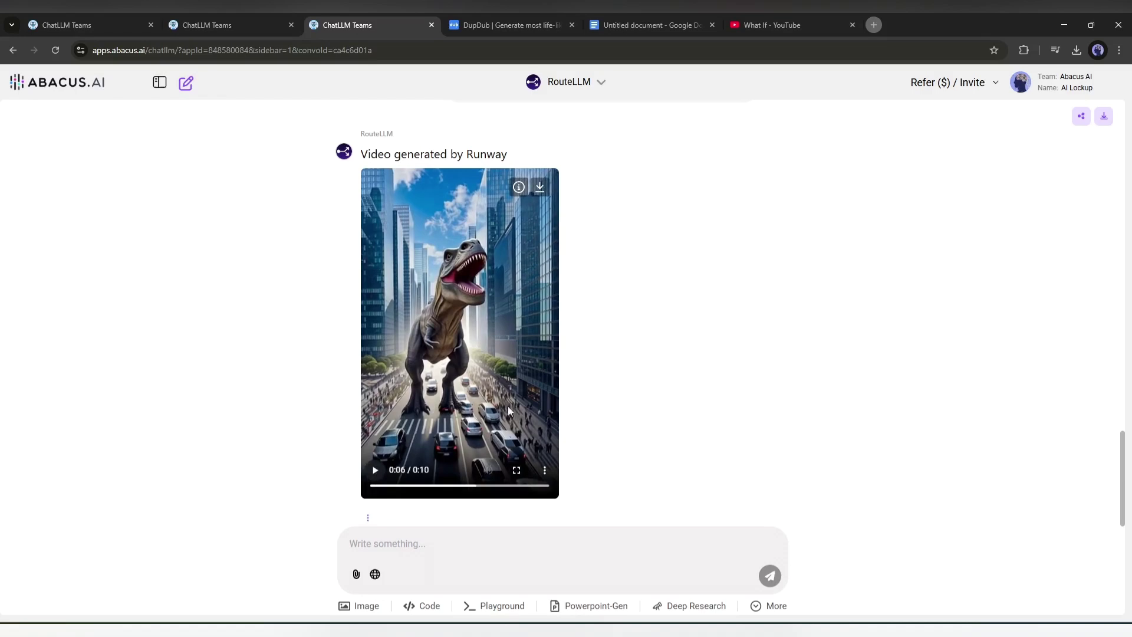
left_click(776, 606)
left_click(748, 460)
left_click(478, 234)
left_click(459, 289)
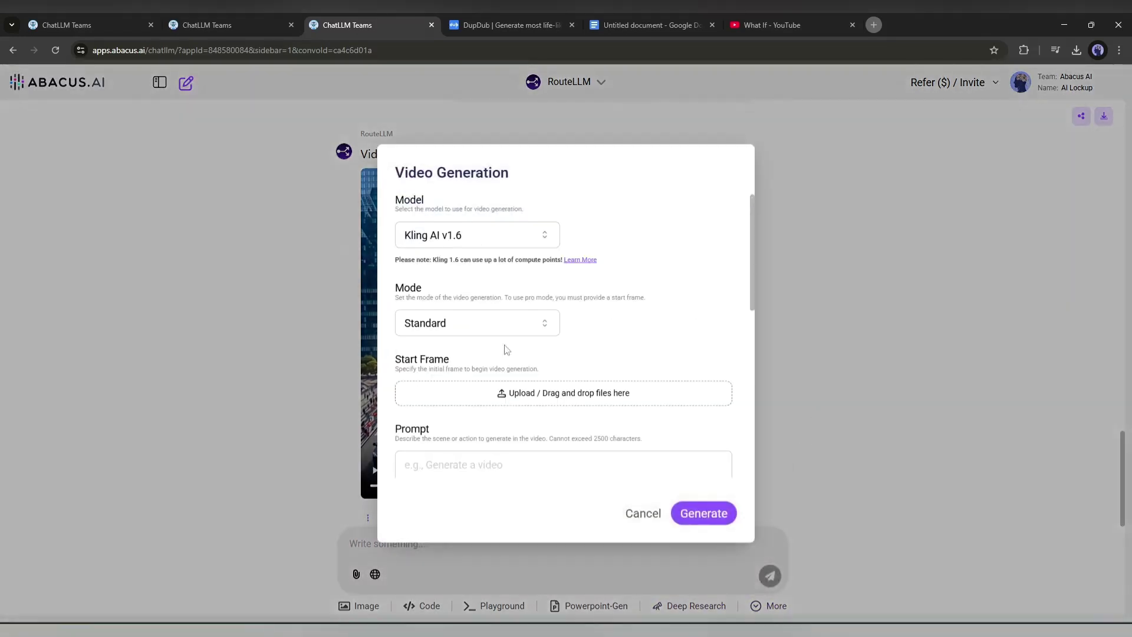
Generate the 9:16 Kling clip, then bring up CapCut's empty project 0312.
scroll(503, 351, "down", 7)
left_click(466, 268)
left_click(431, 322)
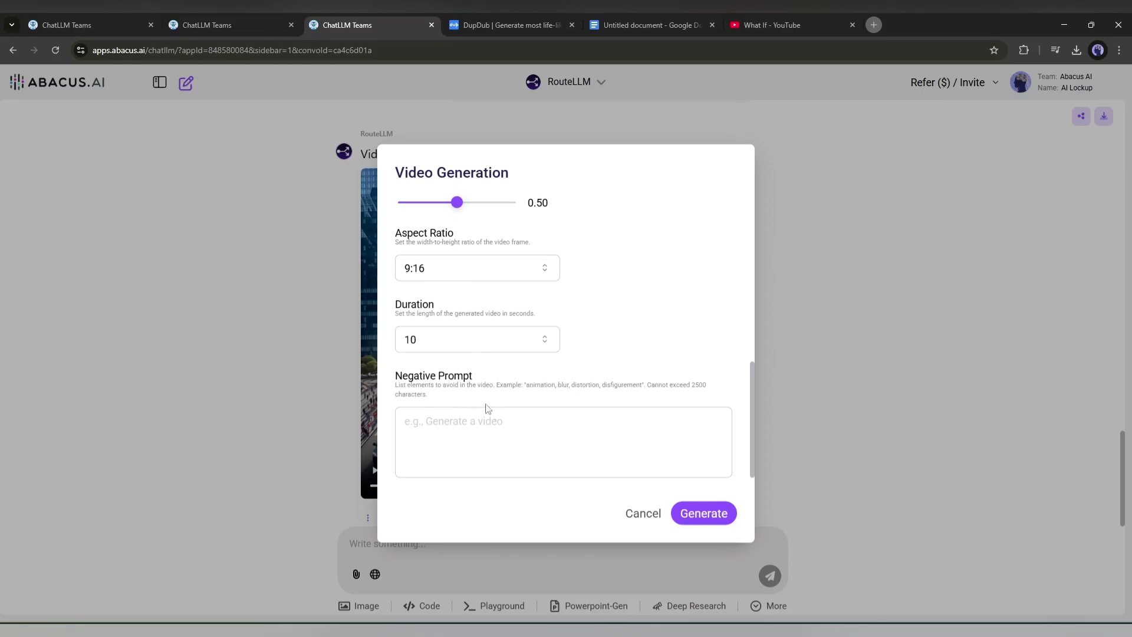
left_click(703, 513)
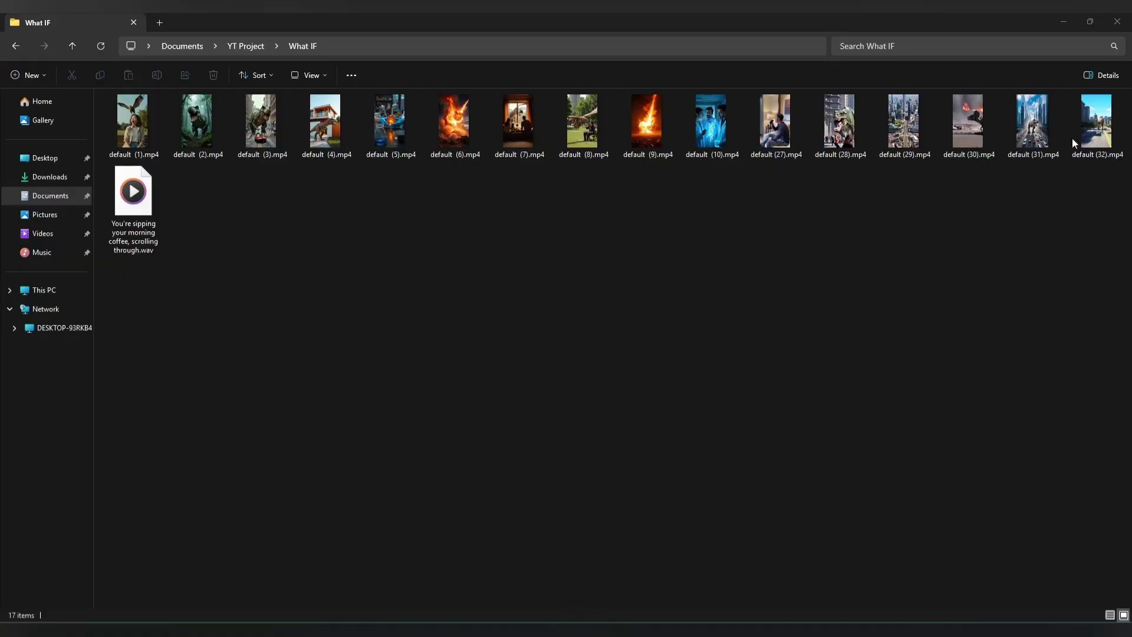
left_click_drag(135, 293, 763, 275)
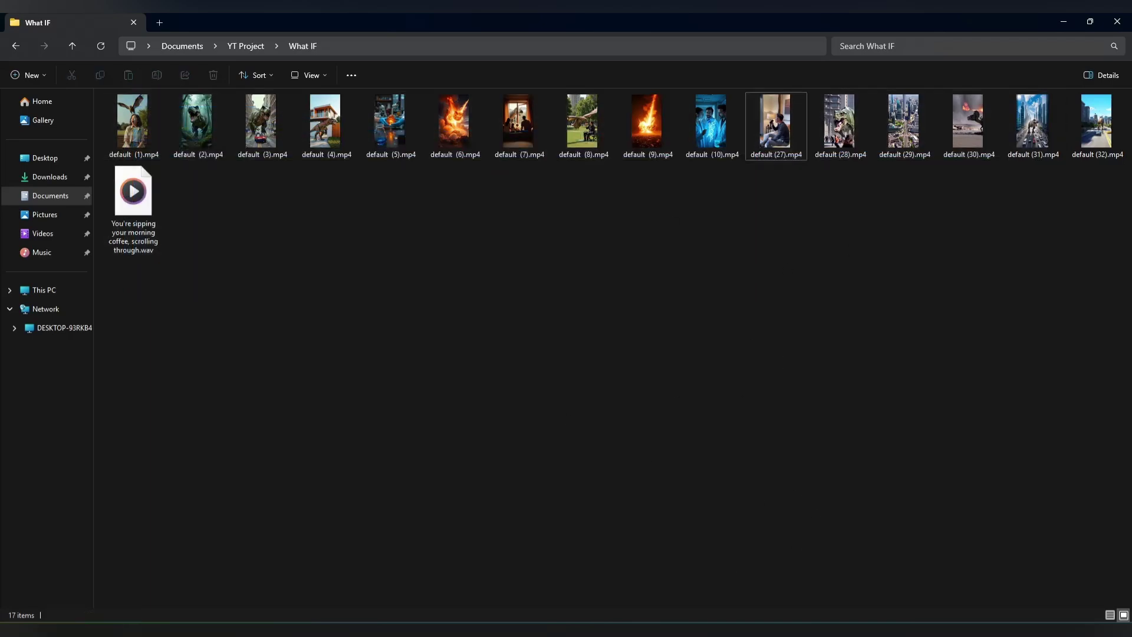
left_click(746, 584)
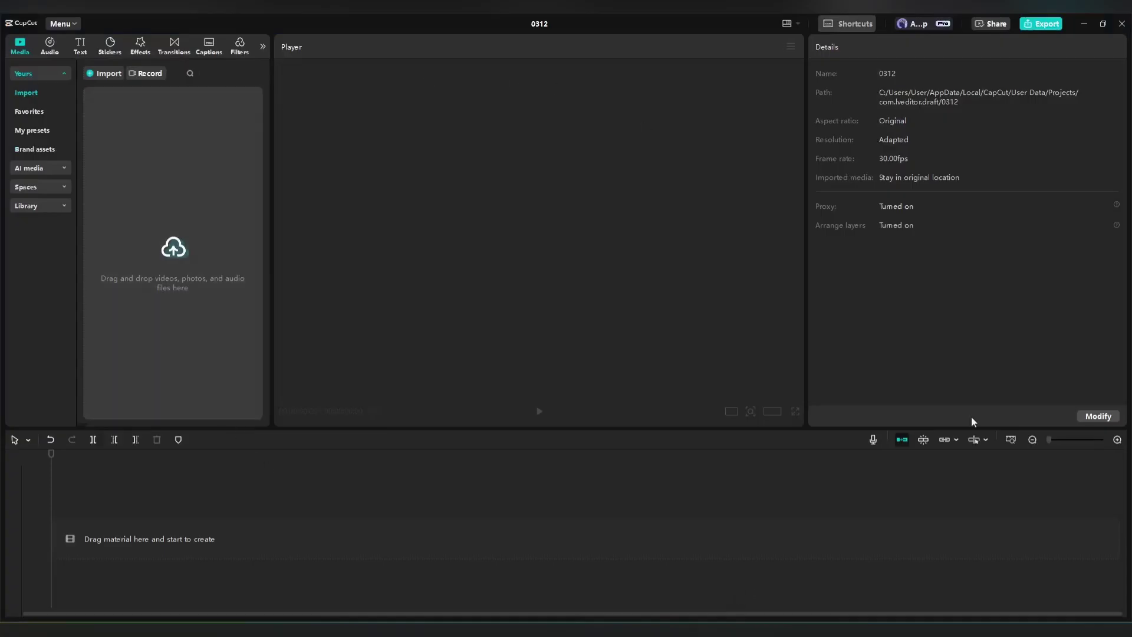
Import all 17 generated files from the clips folder into the CapCut project's Media.
left_click(1084, 24)
left_click_drag(146, 330, 1131, 131)
left_click_drag(389, 124, 228, 343)
Place the voiceover WAV on the timeline with clips default (27), (28) and (29) over it.
left_click_drag(118, 127, 197, 534)
left_click_drag(198, 125, 147, 528)
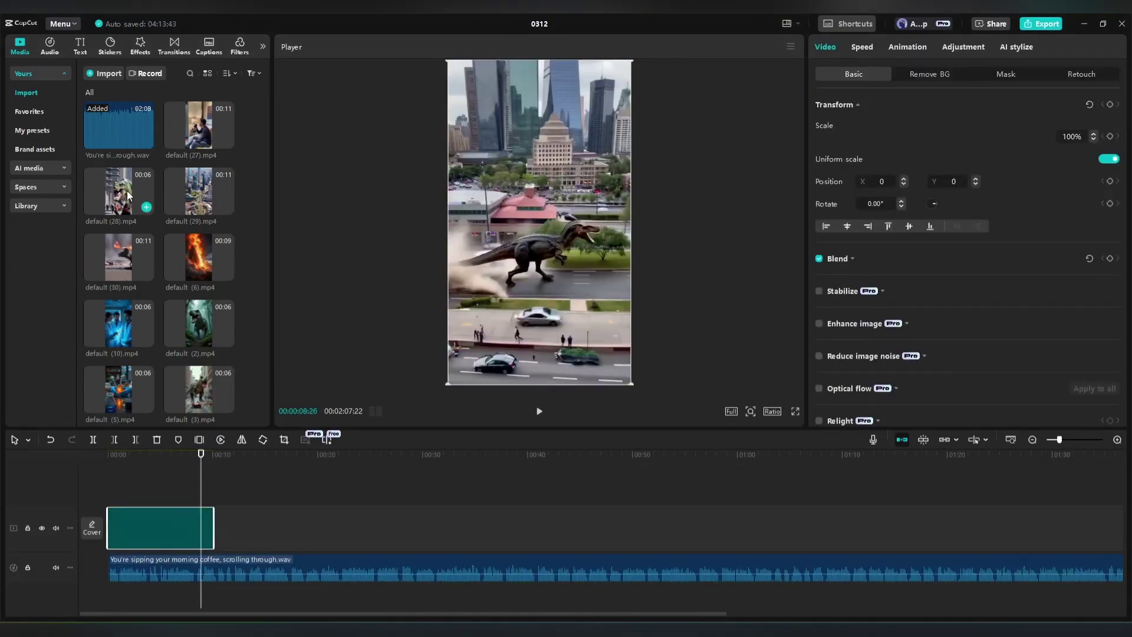
left_click_drag(118, 191, 236, 527)
left_click_drag(199, 191, 318, 527)
left_click(272, 468)
Slow the default (28) clip to about 0.7x, preview it, and trim default (29) at the playhead.
left_click(539, 411)
left_click(238, 528)
left_click(861, 47)
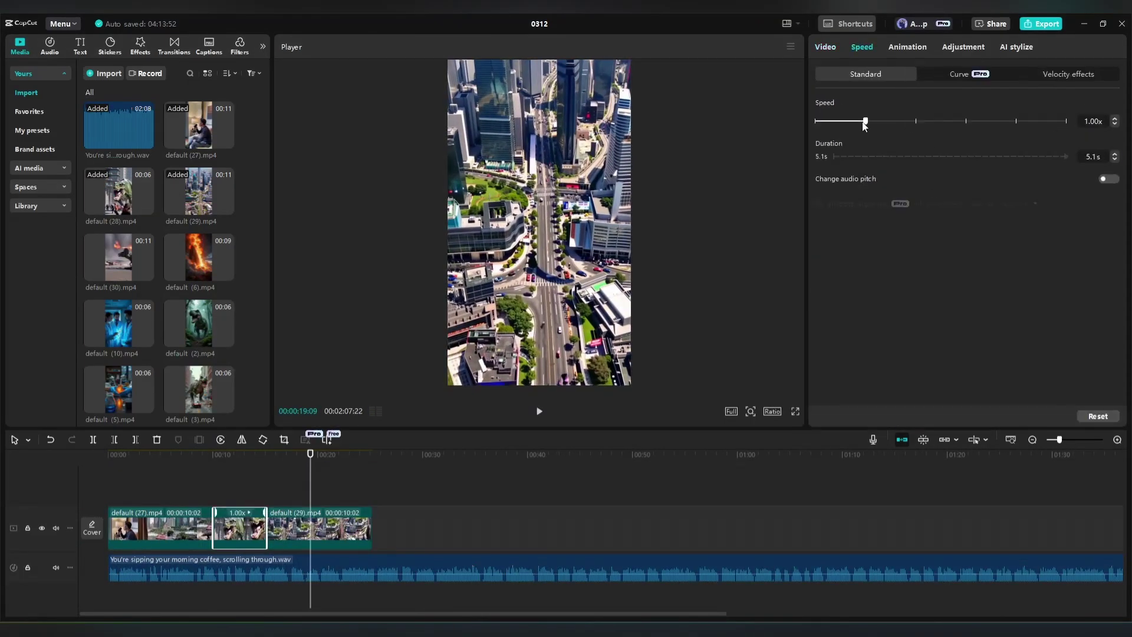
left_click_drag(865, 121, 840, 121)
key("space")
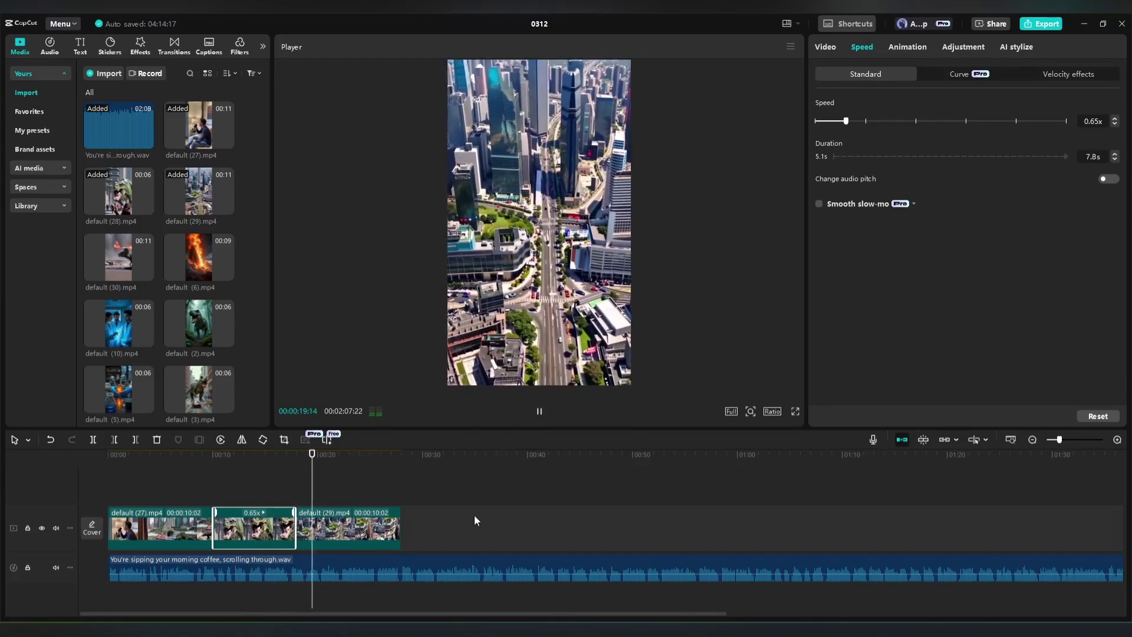
left_click(336, 528)
key("space")
Extend the clip row with default (30), (2) and (3), dropping the trial default (6) clip.
left_click_drag(377, 527, 339, 528)
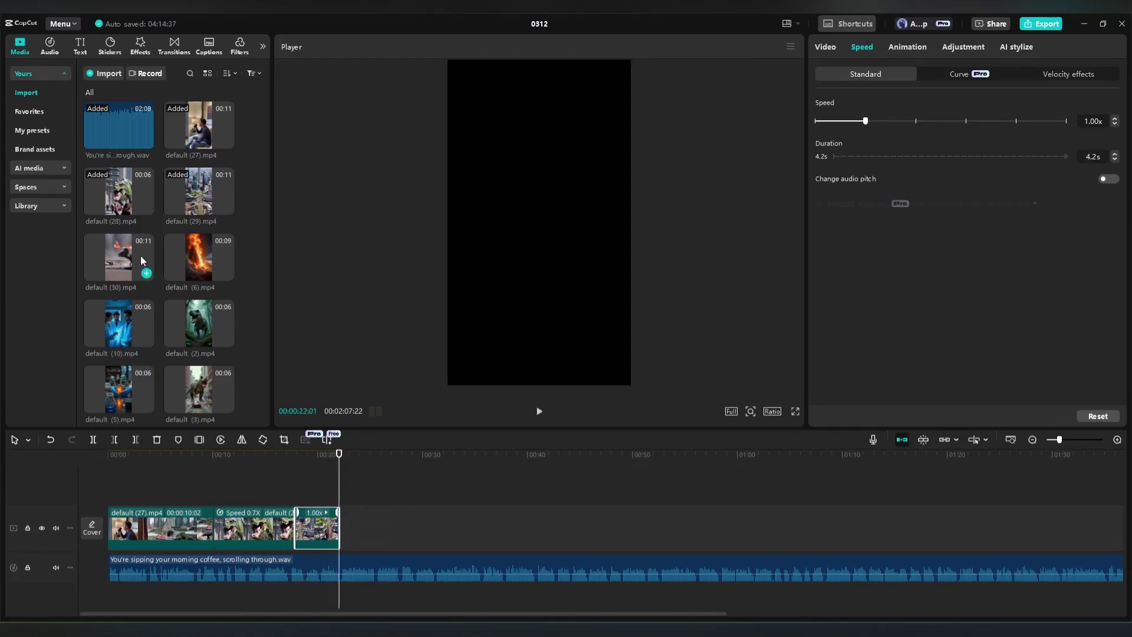
left_click_drag(119, 257, 389, 528)
left_click_drag(199, 257, 490, 528)
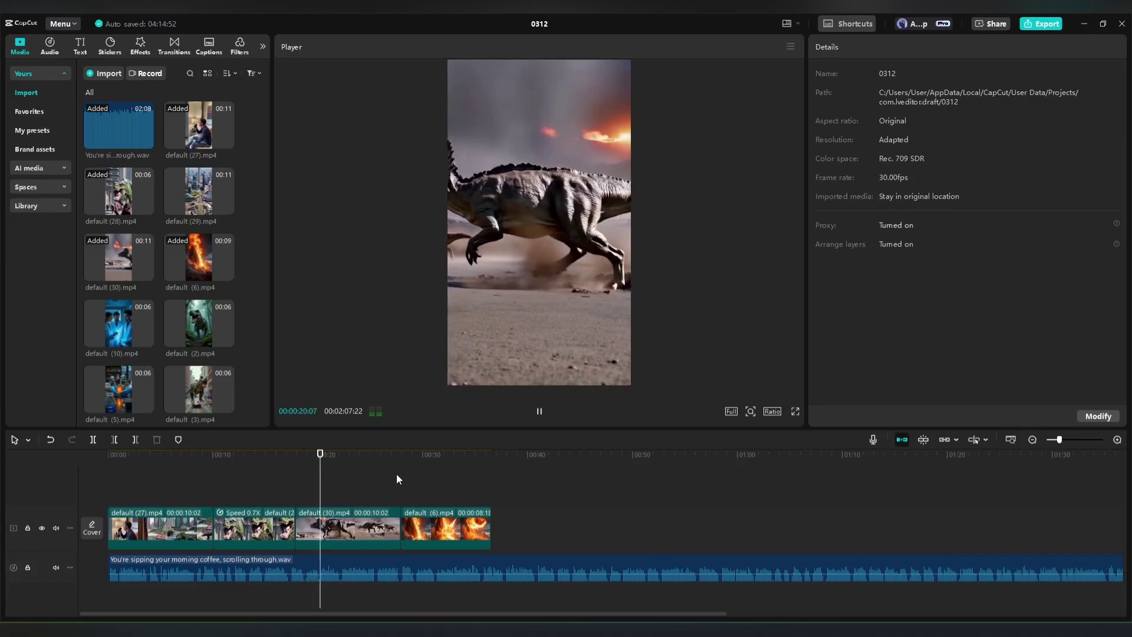
left_click(407, 527)
left_click(156, 439)
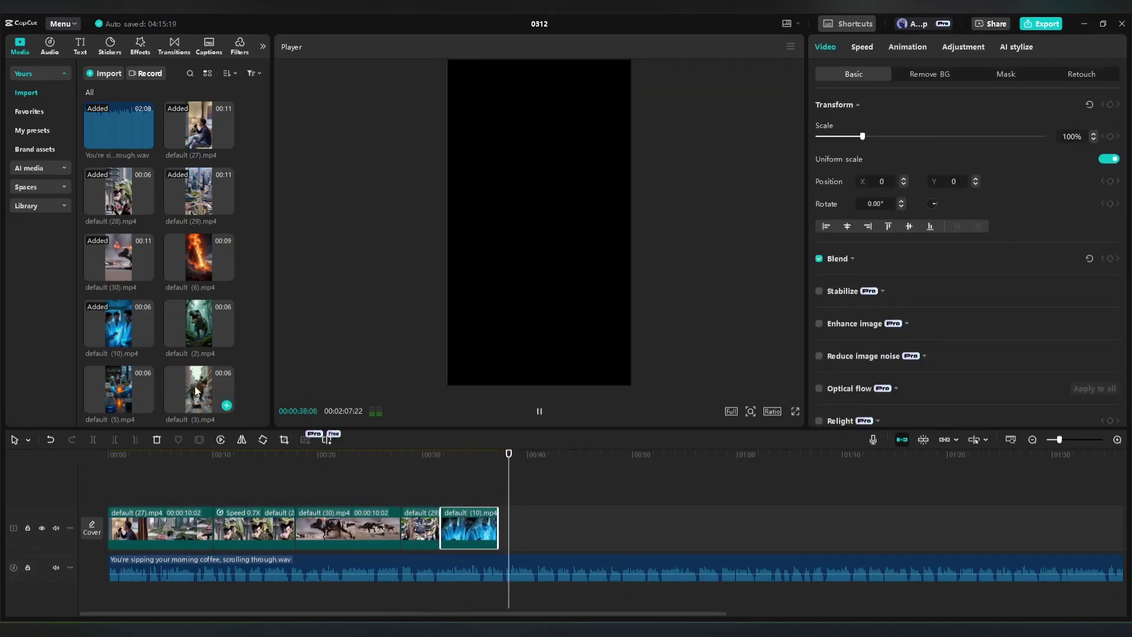
left_click_drag(198, 324, 625, 531)
key("space")
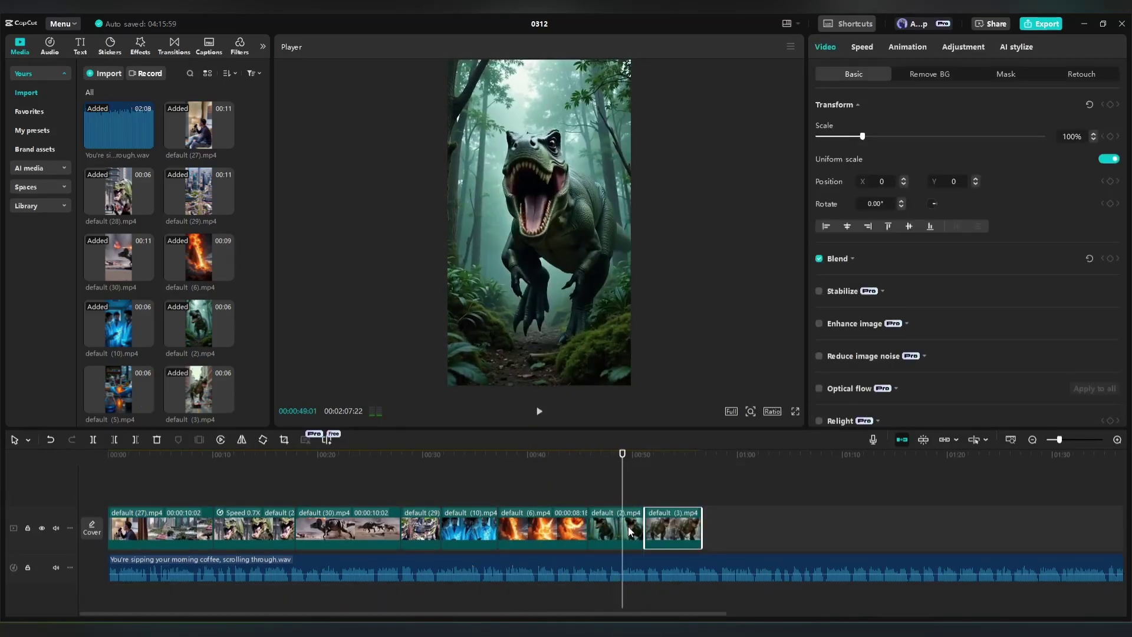
left_click(226, 405)
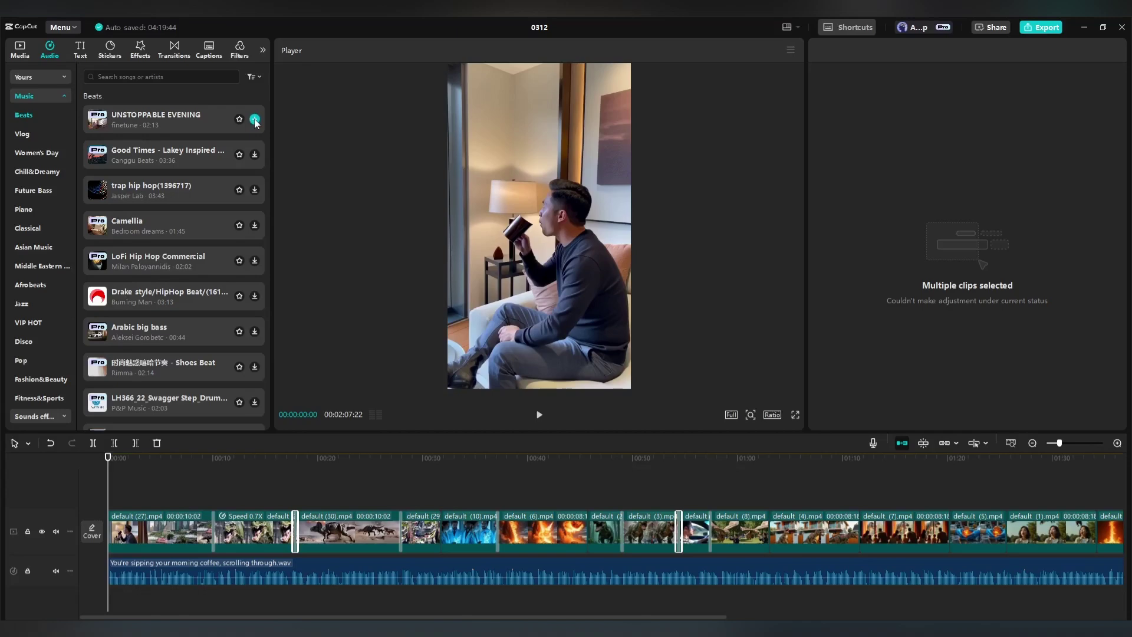
Lay the Drake style/HipHop Beat under the clips, lower its volume, and rewind to the start.
scroll(129, 278, "down", 1)
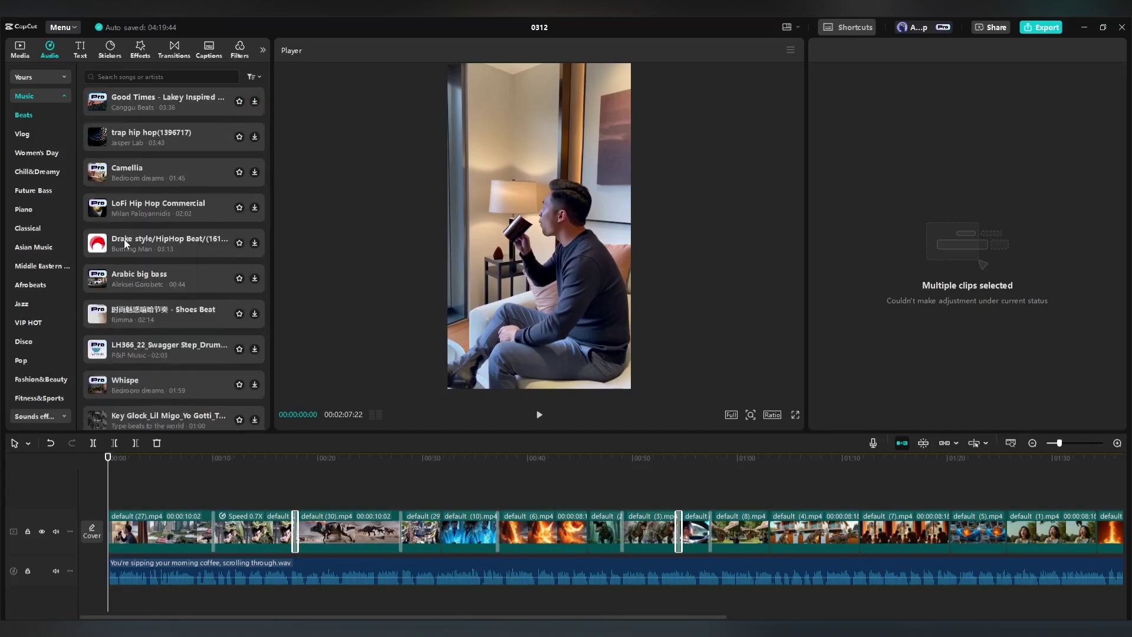
left_click_drag(154, 596, 270, 610)
key("space")
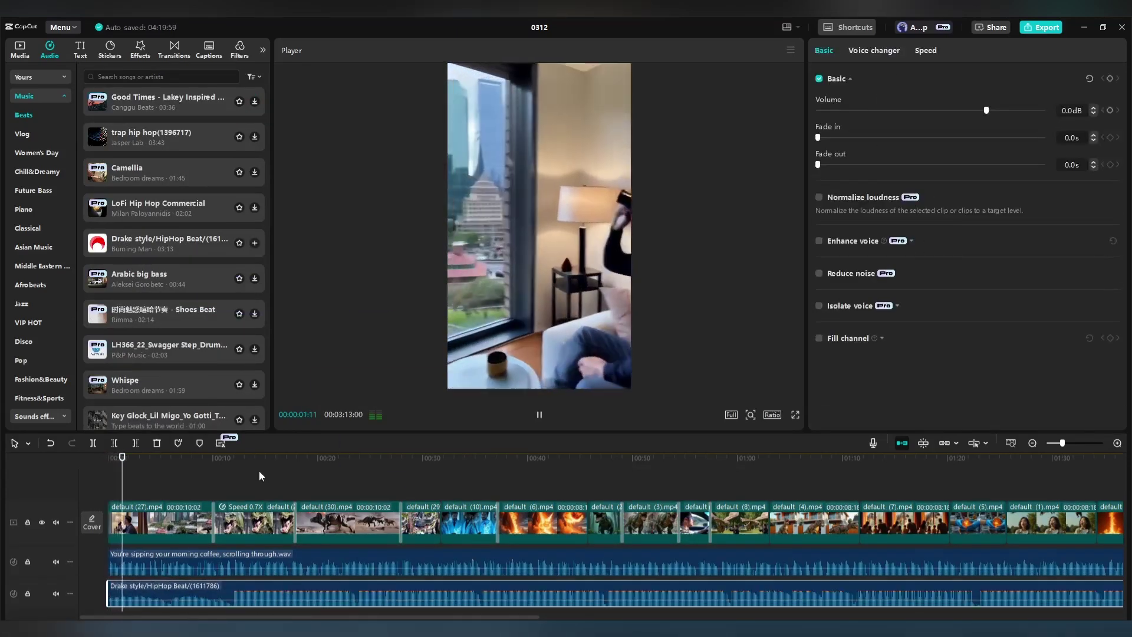
left_click(953, 110)
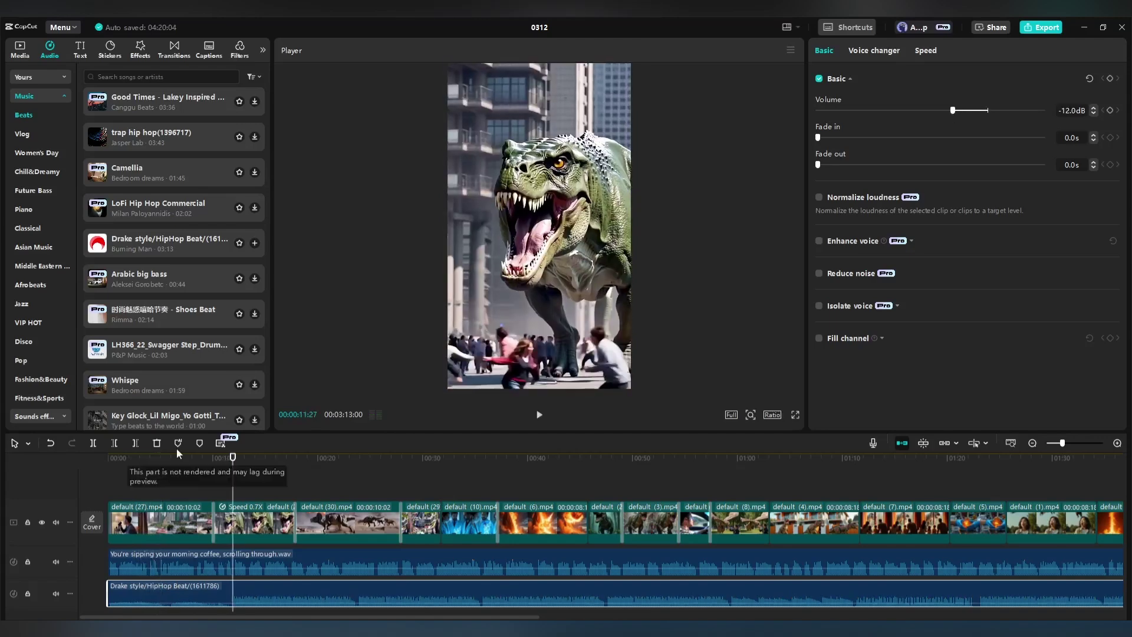
left_click(137, 598)
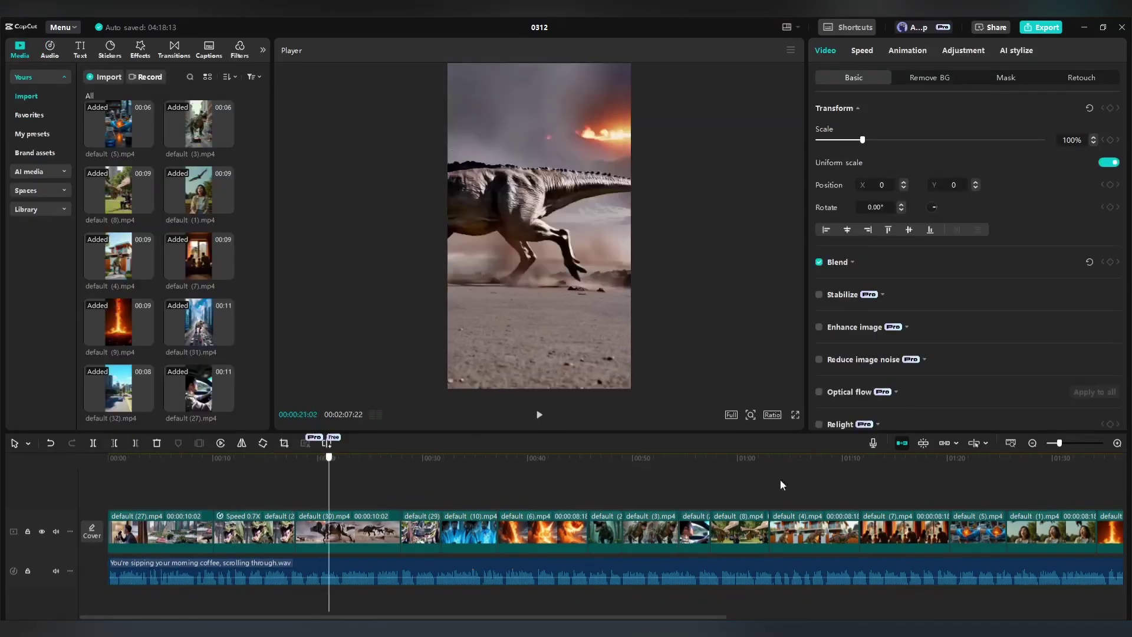
left_click(108, 457)
Put a Mix transition between the first two clips, dismissing the duplicate frames prompt.
left_click(174, 49)
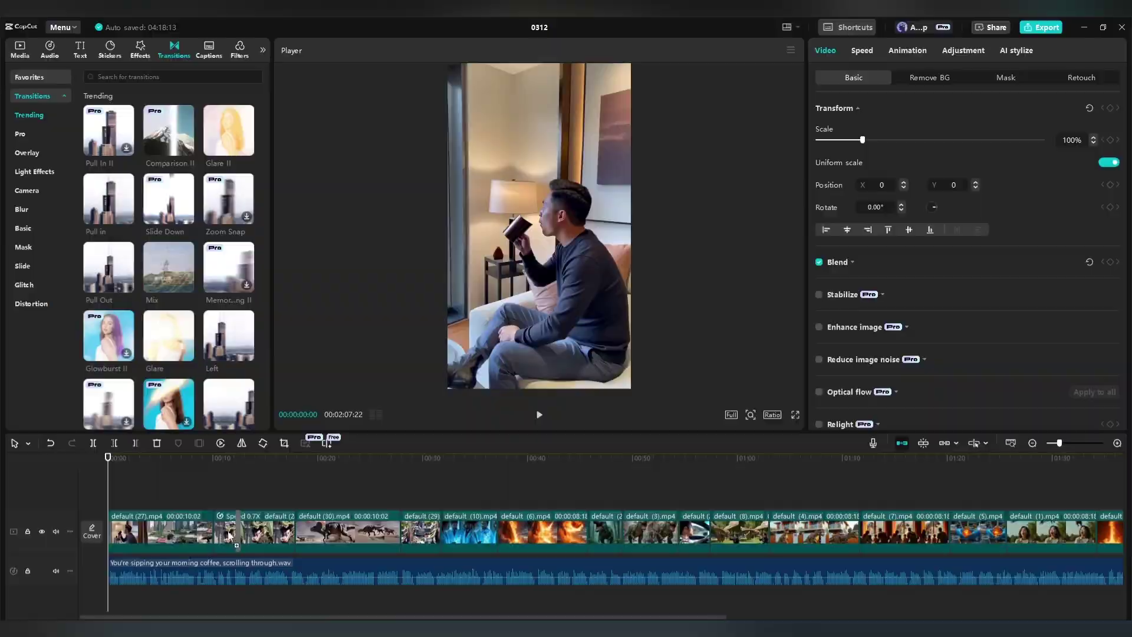
left_click_drag(228, 535, 227, 534)
left_click(640, 363)
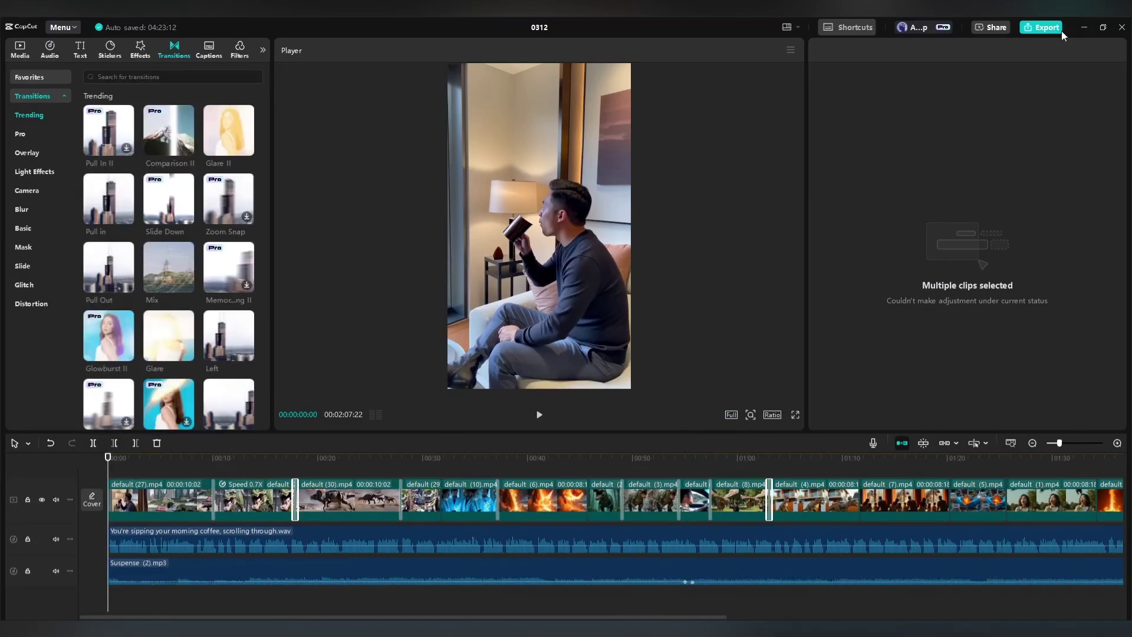
Export the video under the name What If at 1080p.
left_click(1041, 27)
key("ctrl+a")
type("Wh")
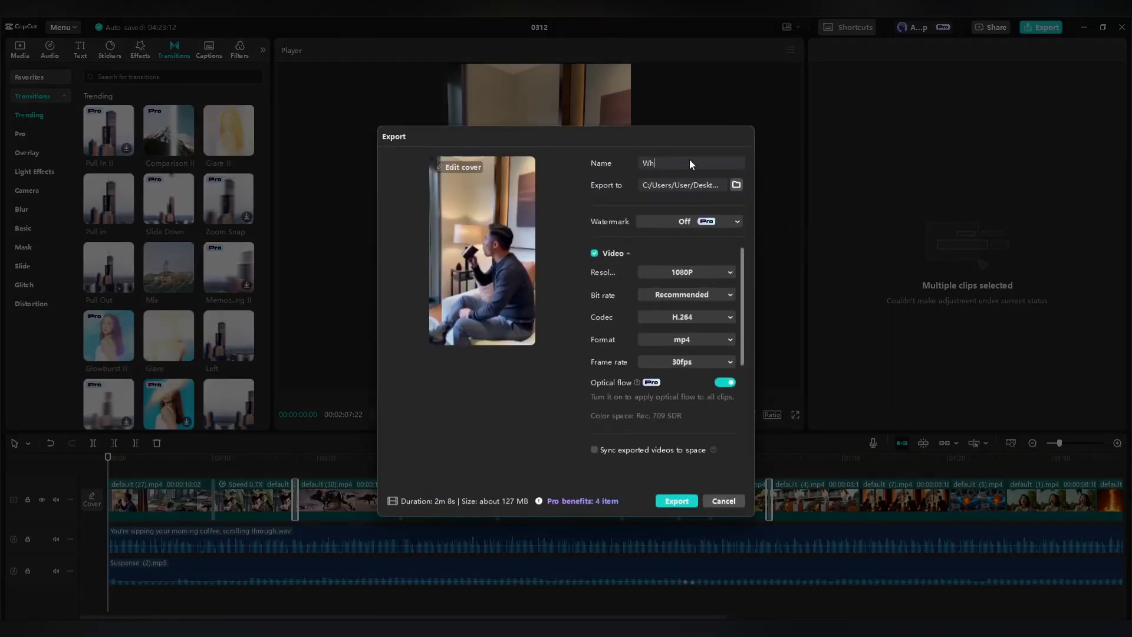
left_click(676, 500)
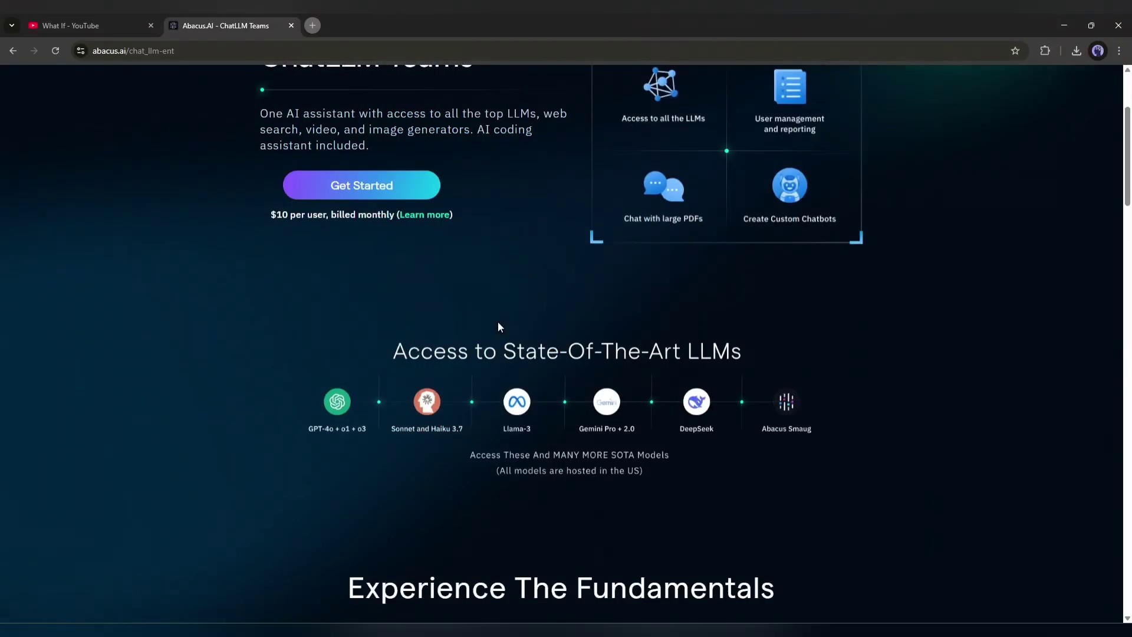
scroll(498, 327, "down", 3)
Advance the Experience The Fundamentals carousel four slides to Generate Images From Multiple Models.
scroll(497, 326, "down", 9)
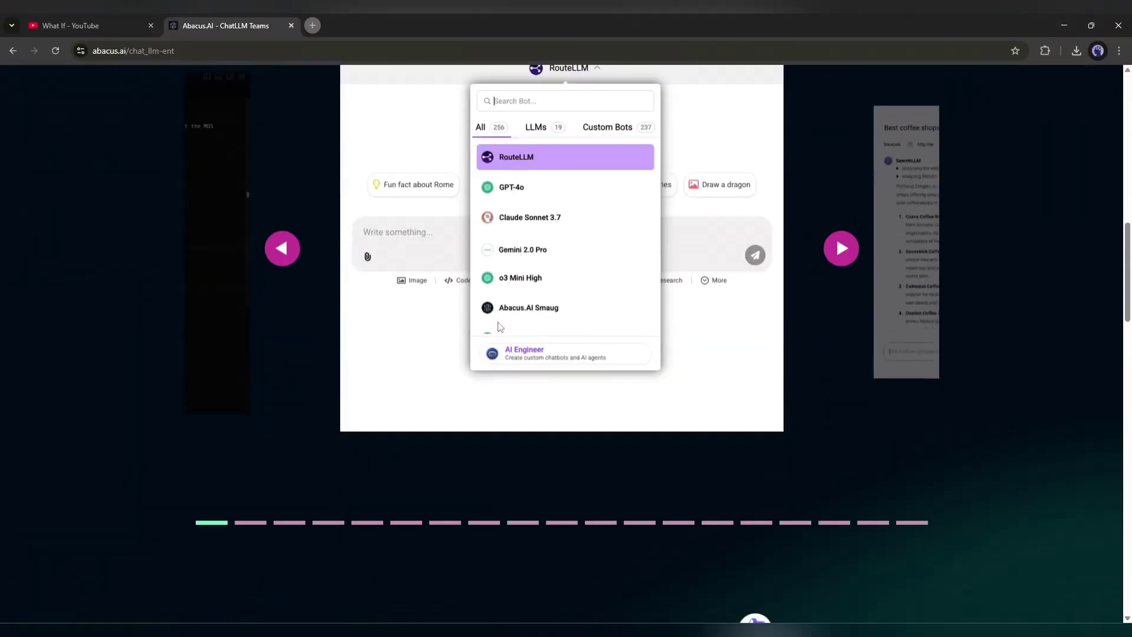
scroll(817, 360, "up", 3)
left_click(841, 366)
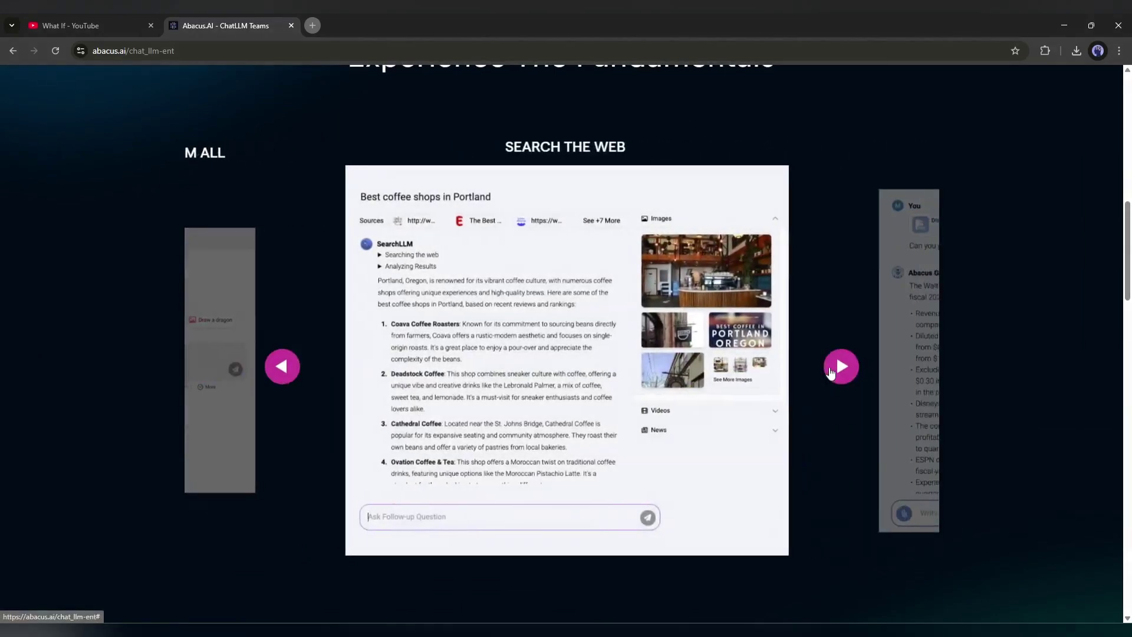
left_click(841, 366)
left_click(841, 366)
left_click(842, 366)
scroll(836, 405, "up", 10)
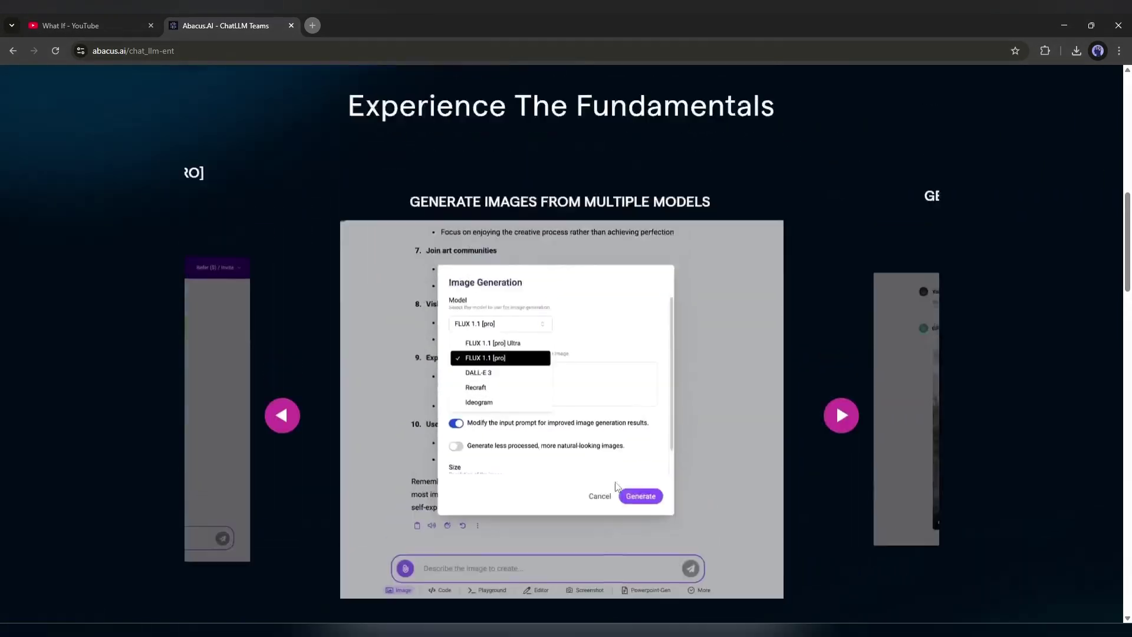